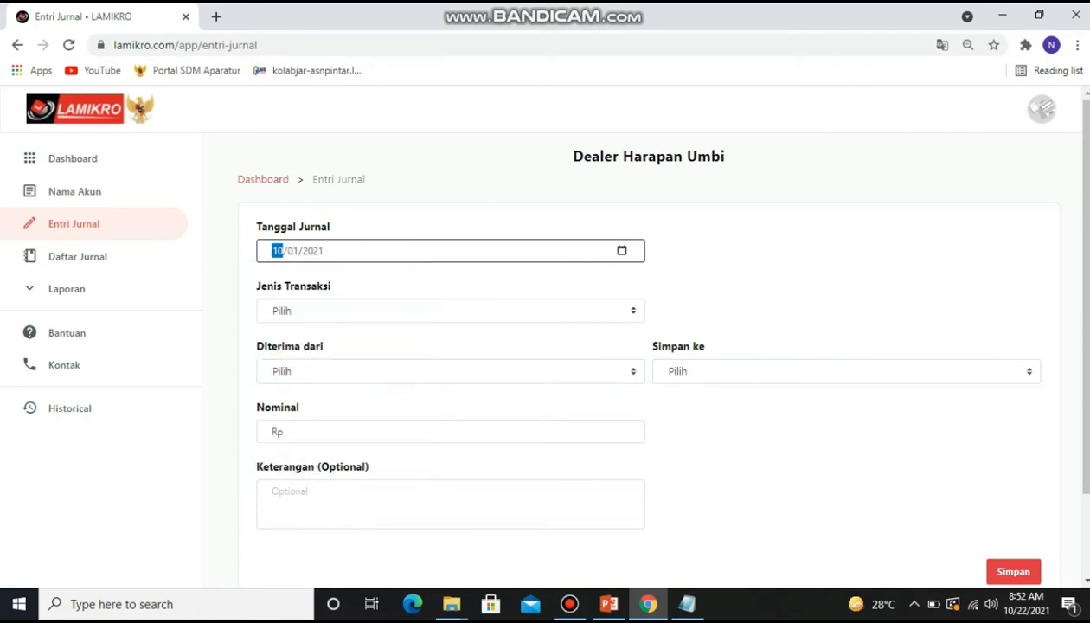
Step: Set the 10/01/2021 journal entry's transaction type to Tambah Modal, with Modal 3010 - MODAL and Simpan ke 1010 - KAS
click(451, 310)
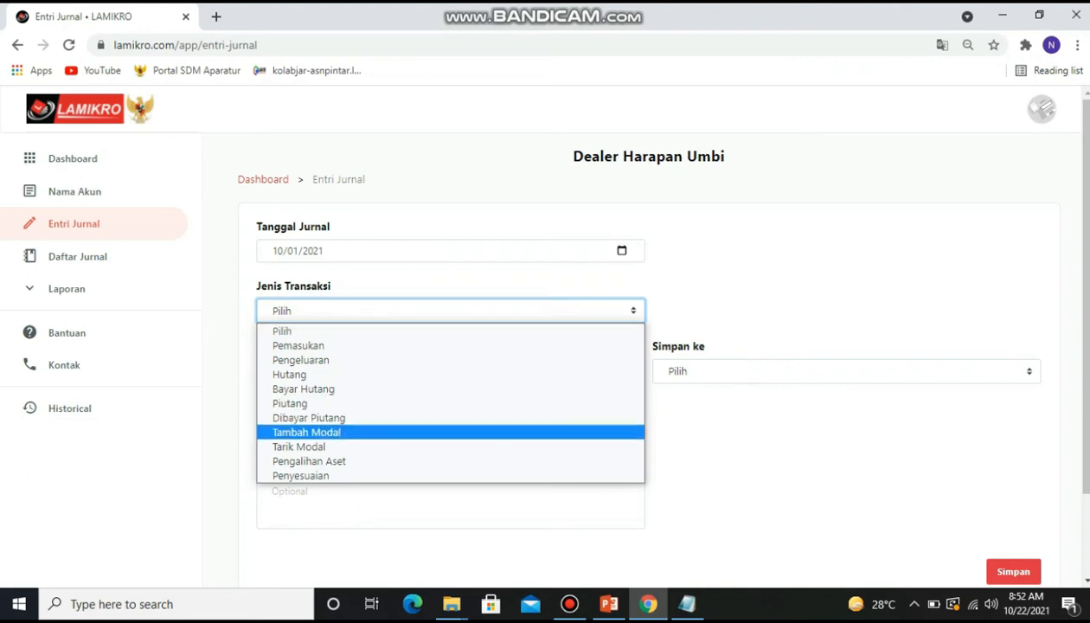
click(306, 432)
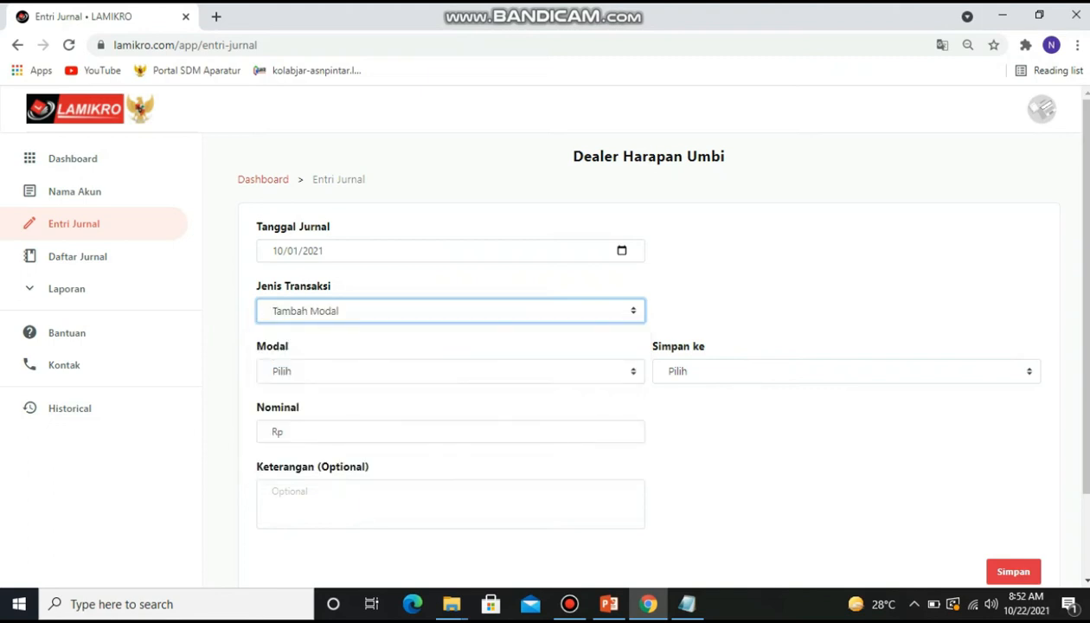
click(451, 371)
click(307, 406)
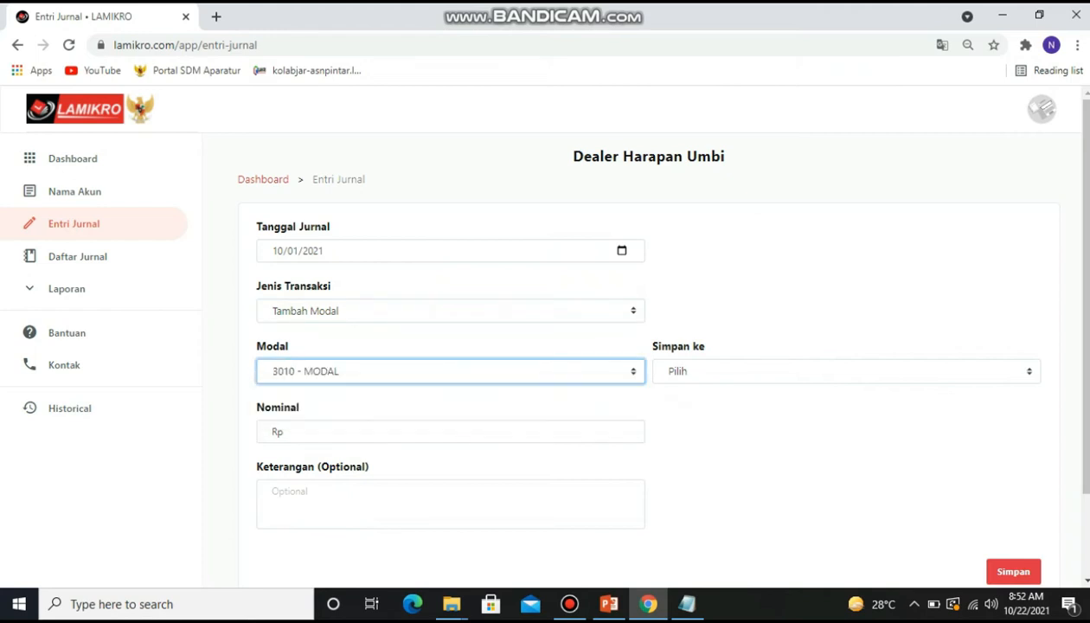
click(846, 371)
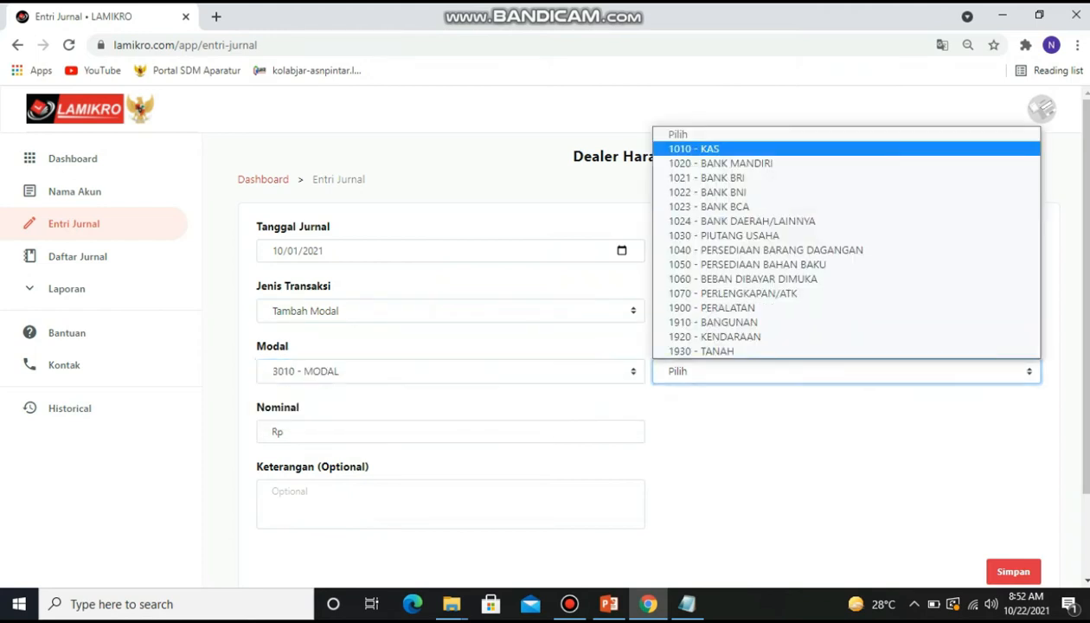
click(694, 149)
Step: Save the capital entry with a nominal of Rp45.000.000 and the description "modal bisnis", and check it in the Daftar Jurnal list
click(274, 432)
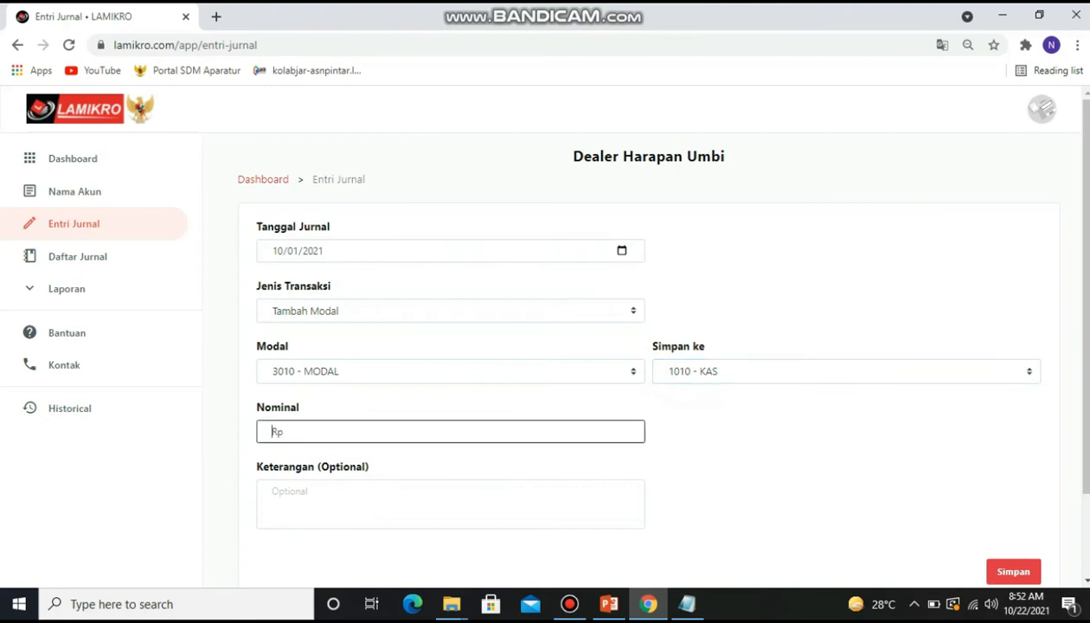
text(45.000.000)
click(450, 504)
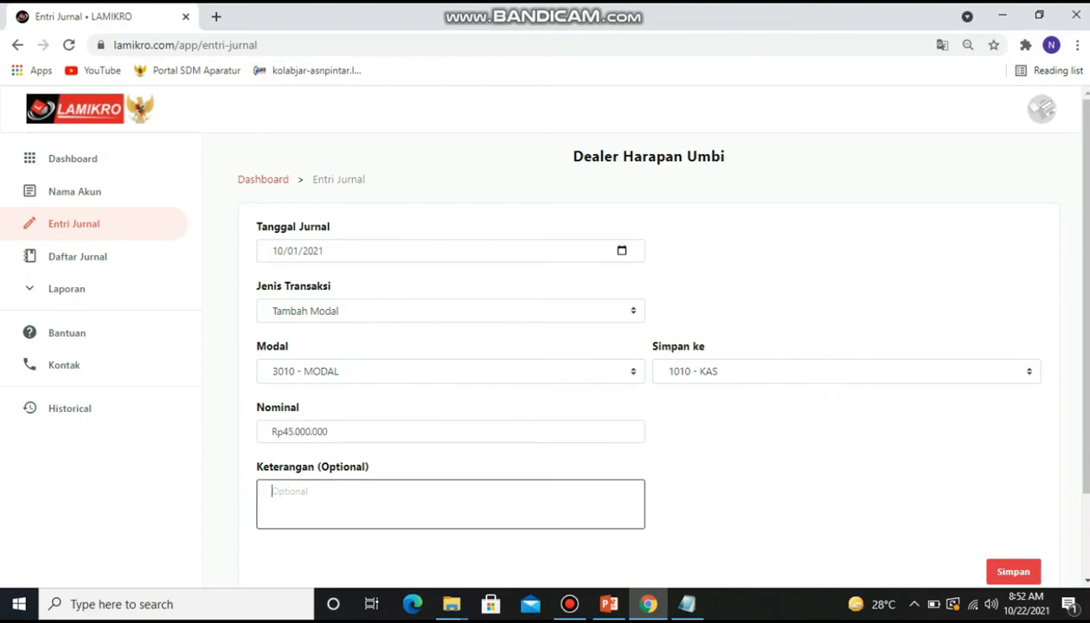
text(modal bisnis)
scroll(649, 389, down, 1)
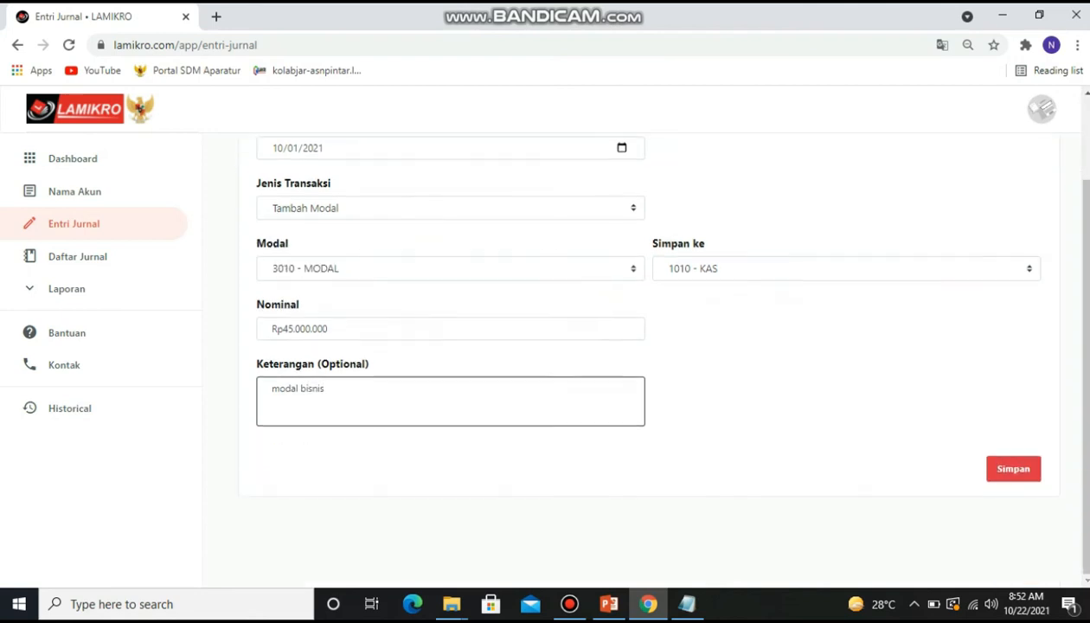
click(995, 467)
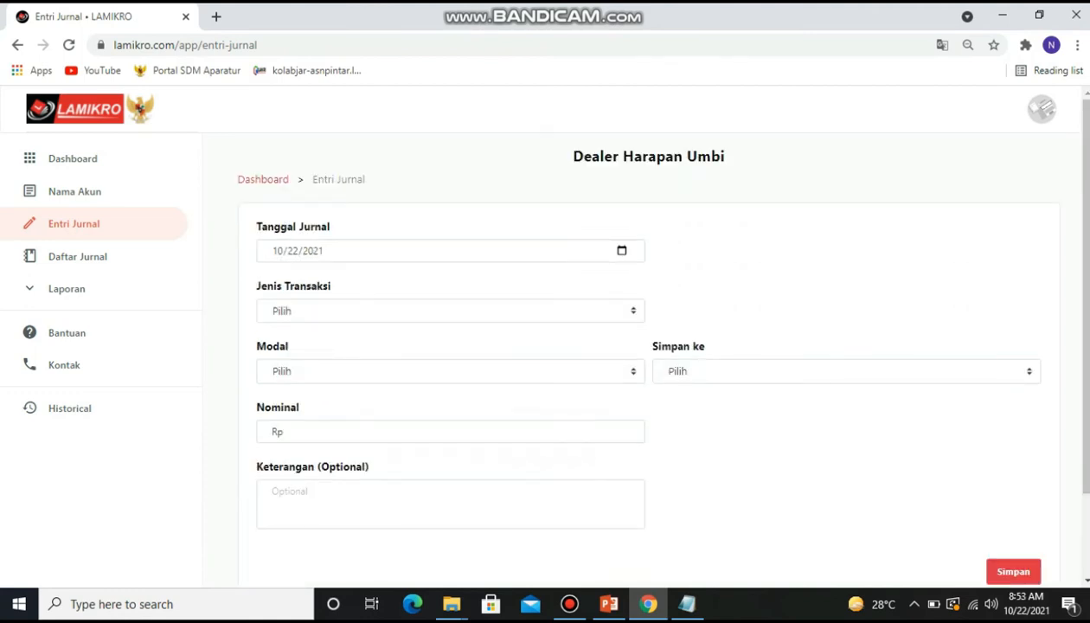
click(78, 256)
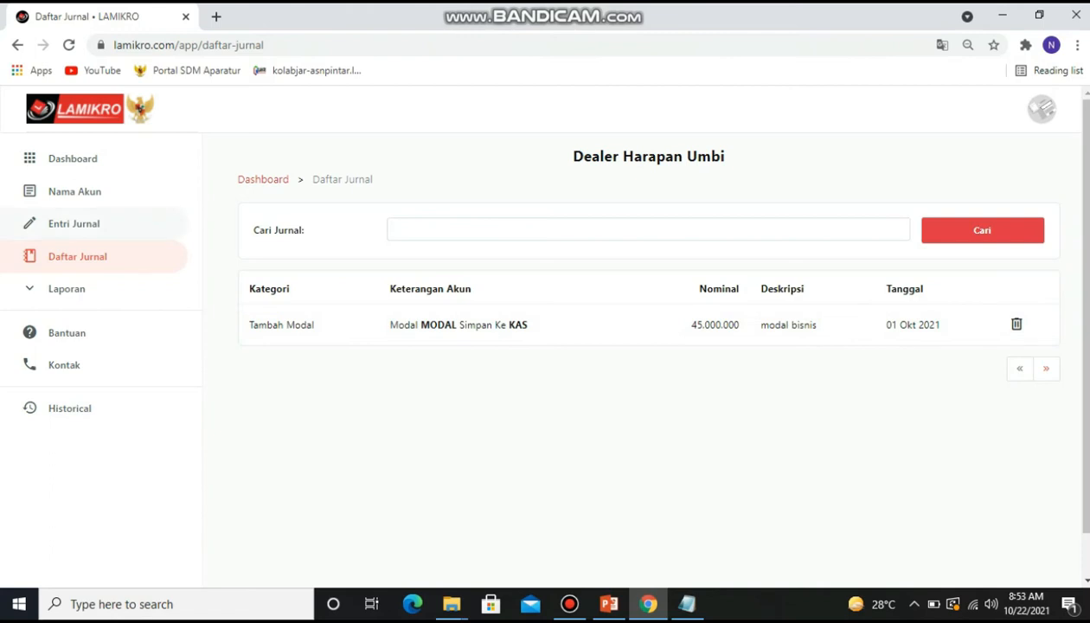
Step: Start a journal entry dated 10/04/2021 of type Hutang, from 2023 - HUTANG BANK BCA into 1010 - KAS
click(73, 223)
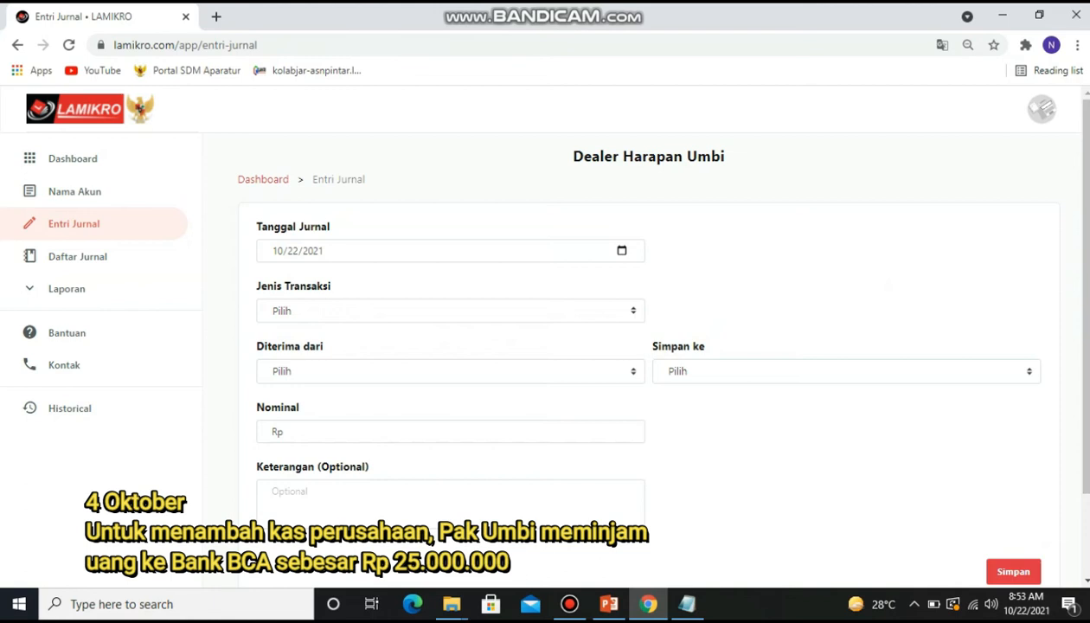
click(623, 251)
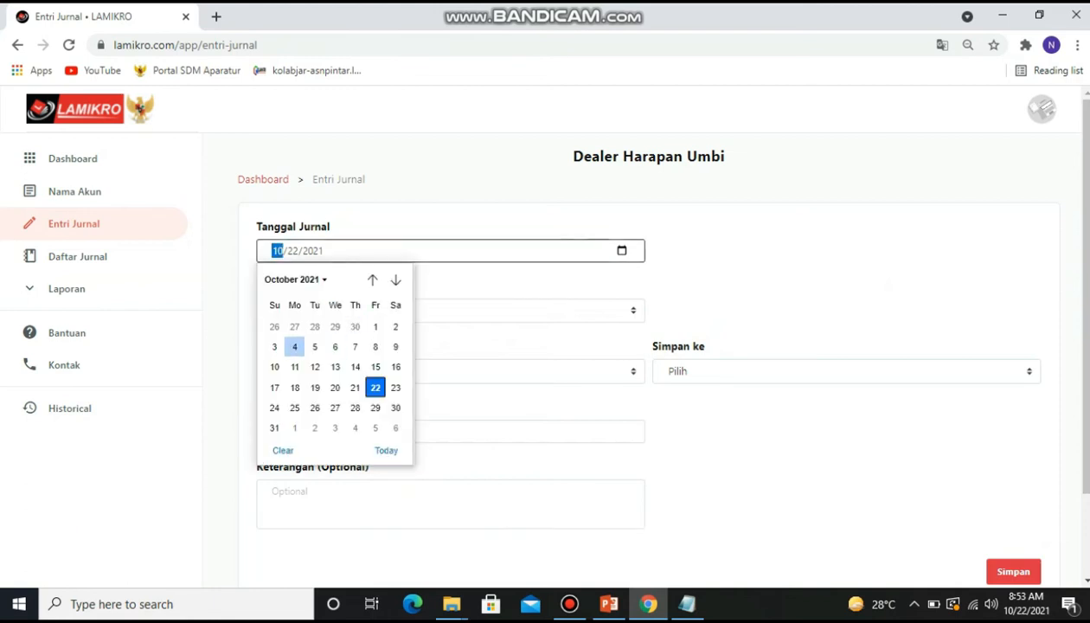
click(295, 347)
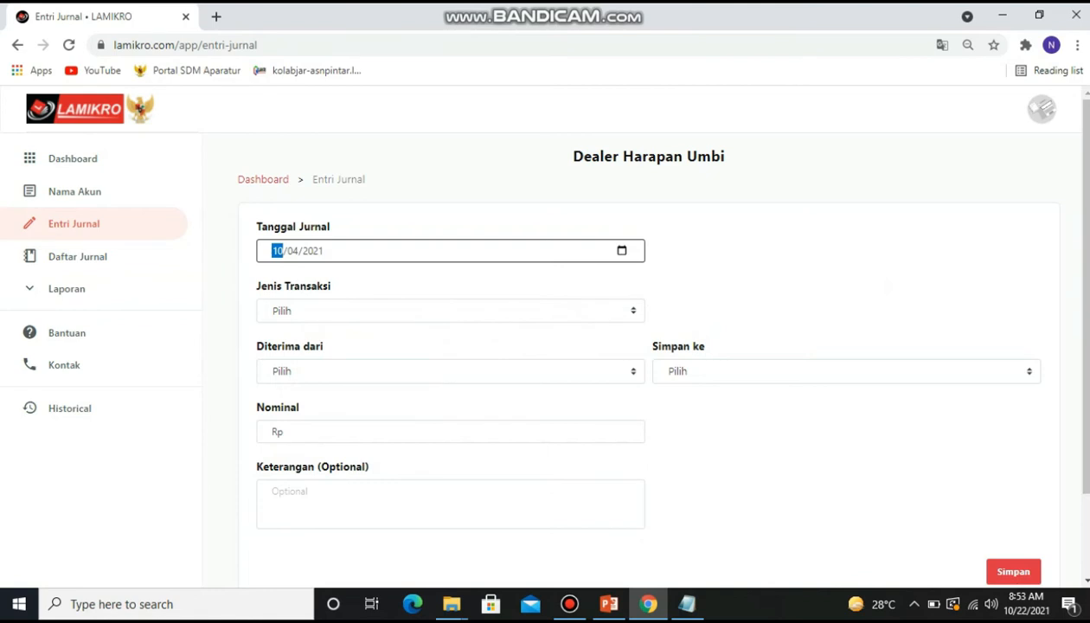
click(451, 311)
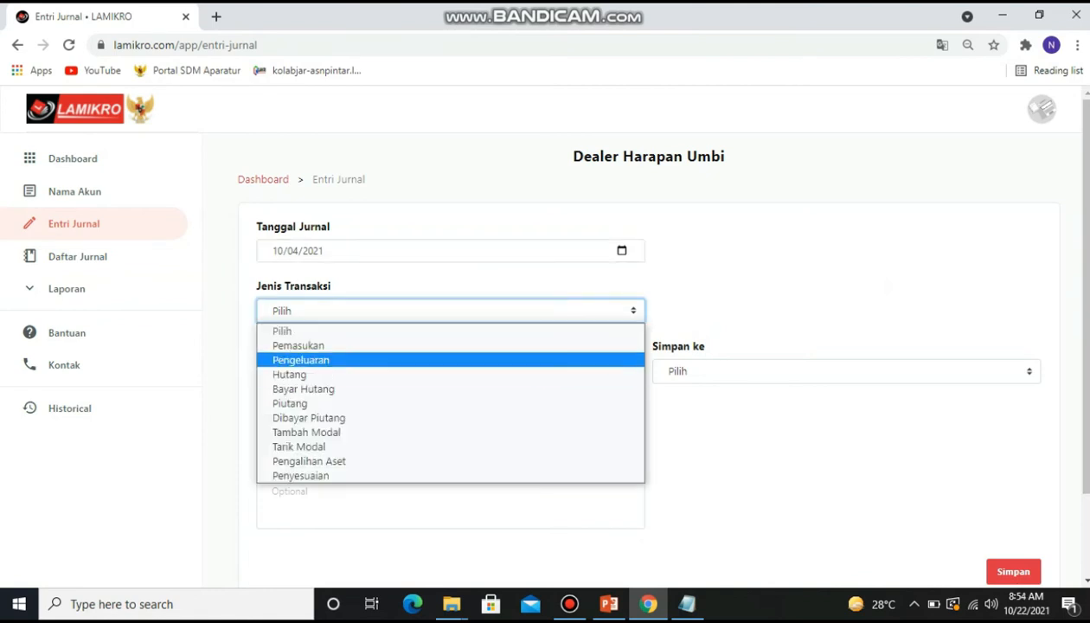
key(Return)
click(450, 371)
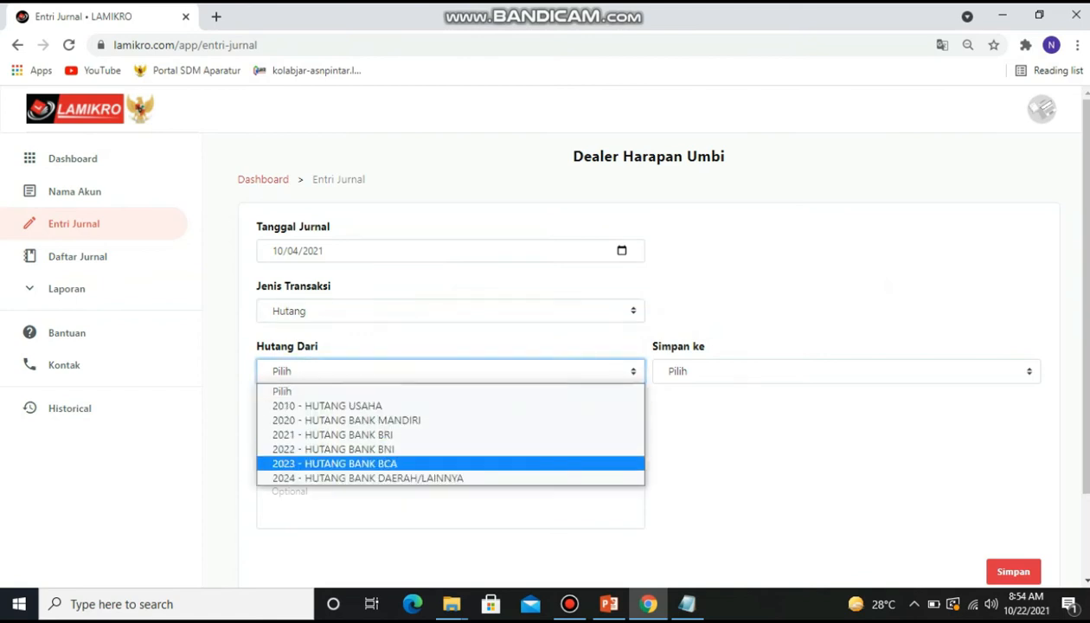
key(Return)
click(846, 371)
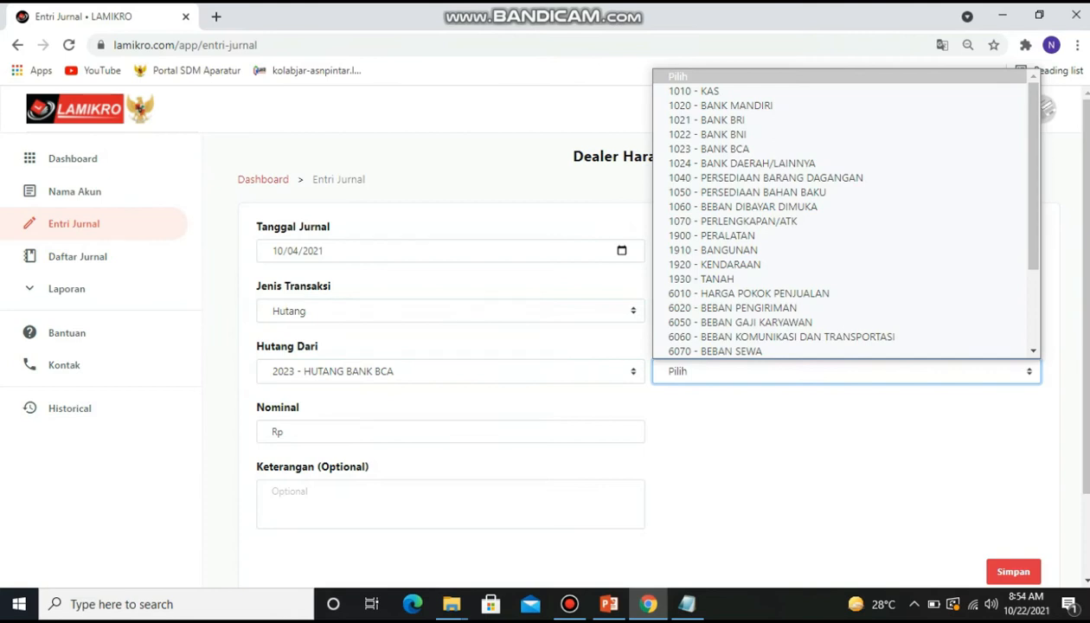
key(Return)
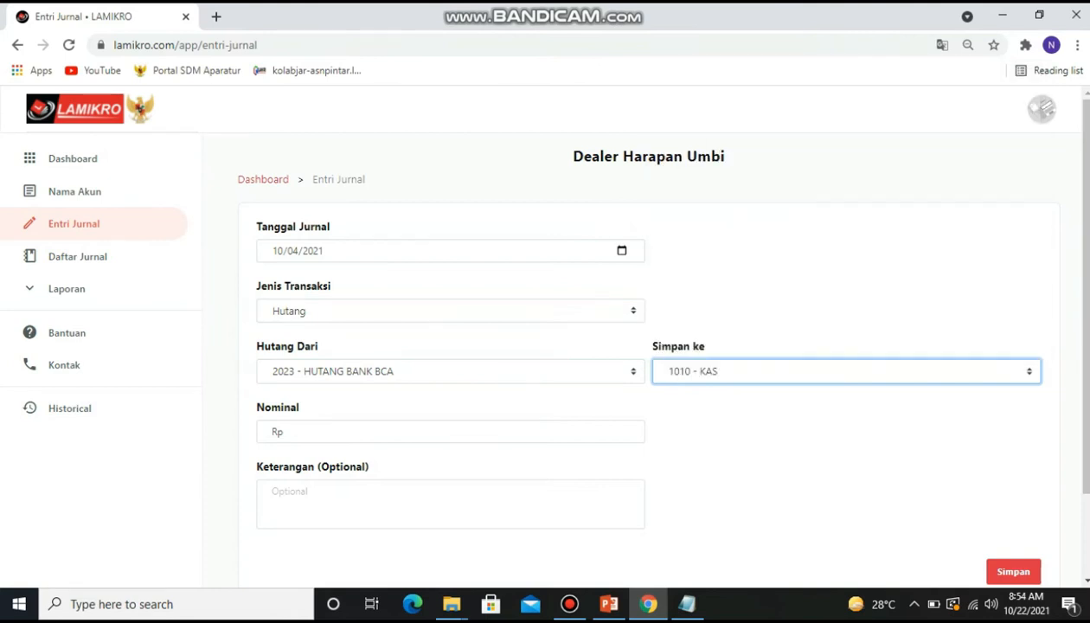
Step: Enter a nominal of Rp25.000.000 and the description "hutang bank BCA" for the loan entry, and save it
click(275, 432)
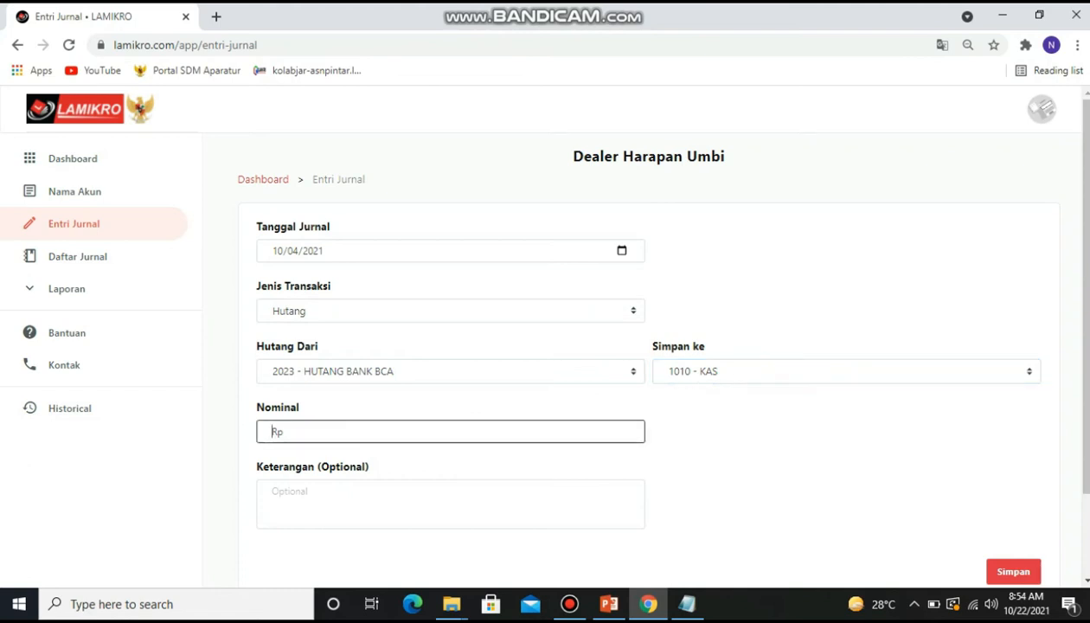
text(25.000.000)
key(Tab)
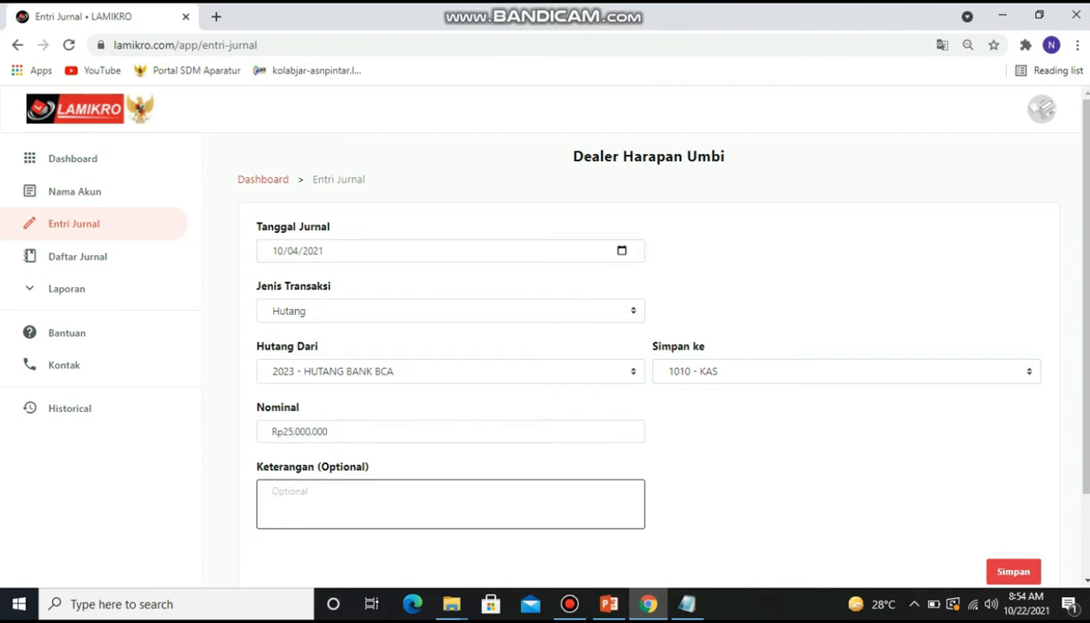
text(hutang bank BCA)
click(1013, 571)
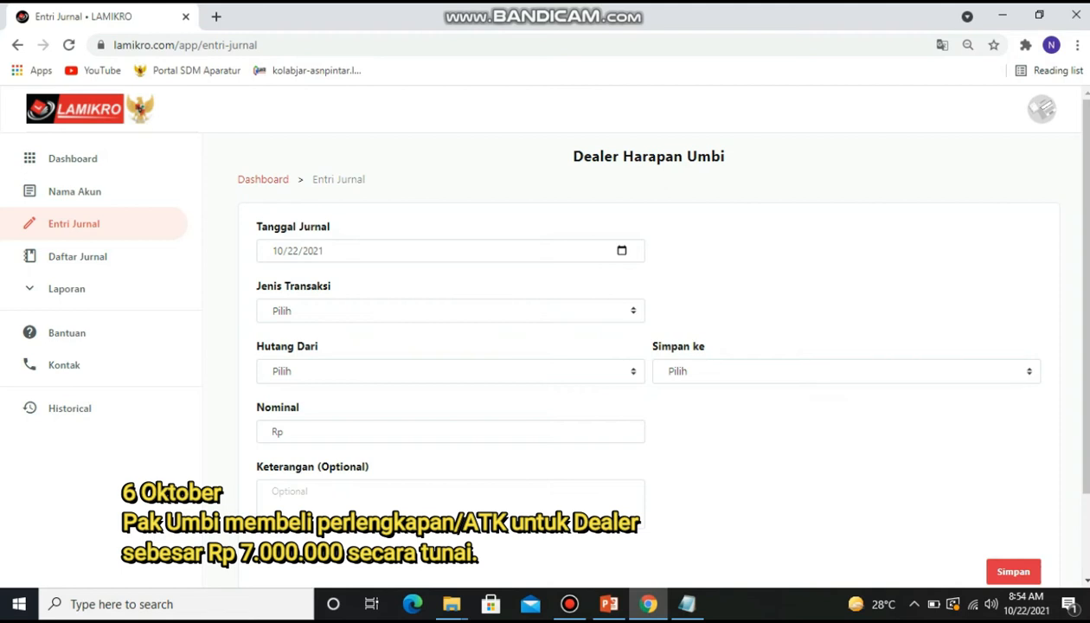
Step: Set up a journal entry dated 10/06/2021 of type Pengeluaran, taken from 1010 - KAS and stored to 1070 - PERLENGKAPAN/ATK
click(622, 251)
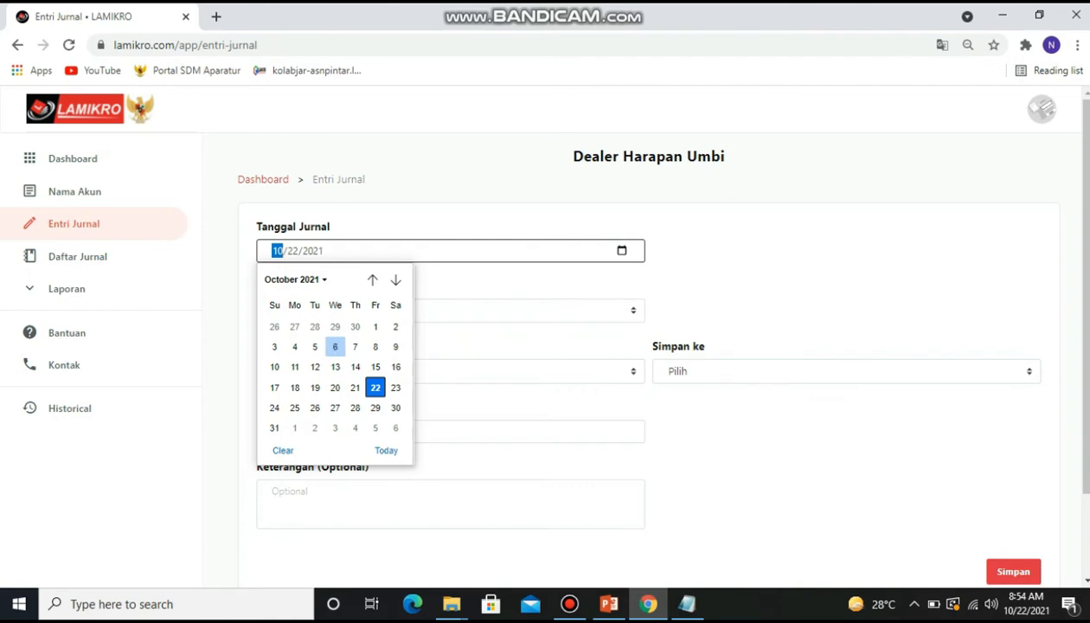
click(335, 346)
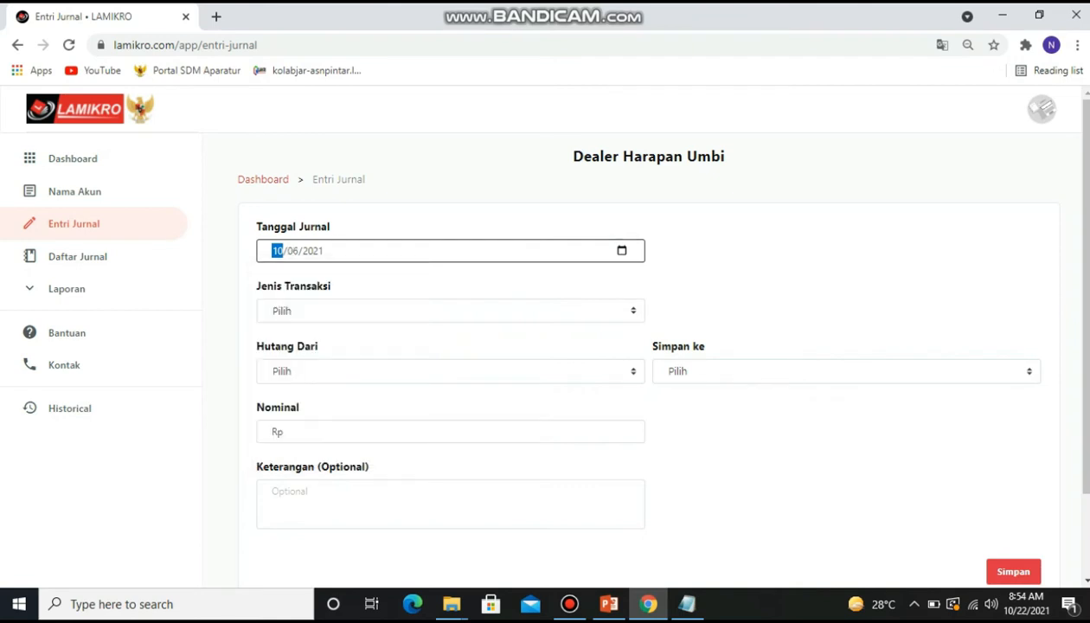
click(450, 310)
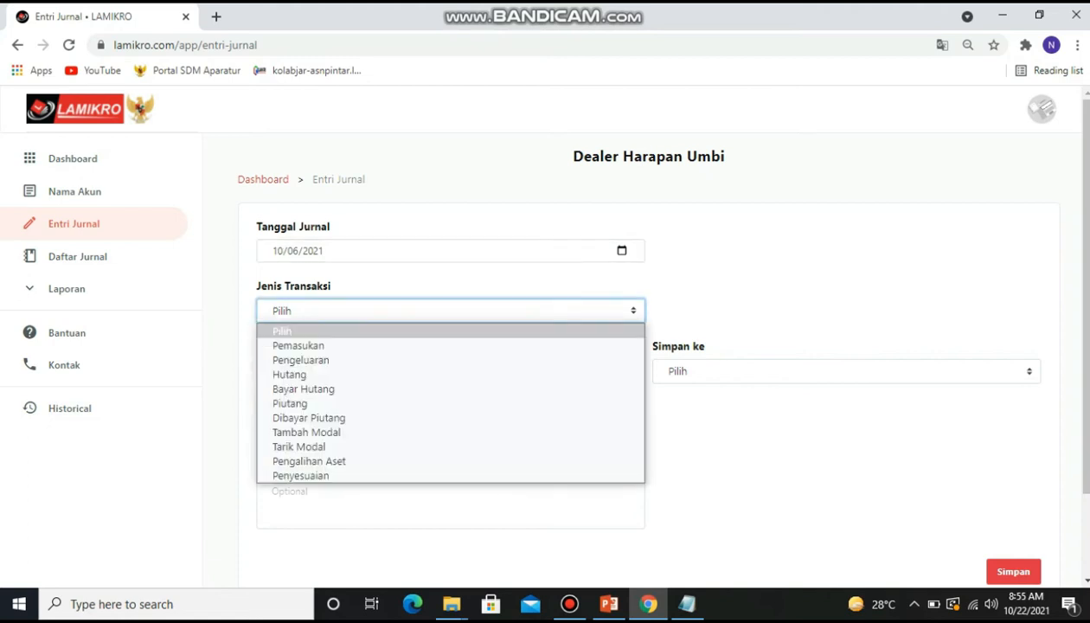
key(Return)
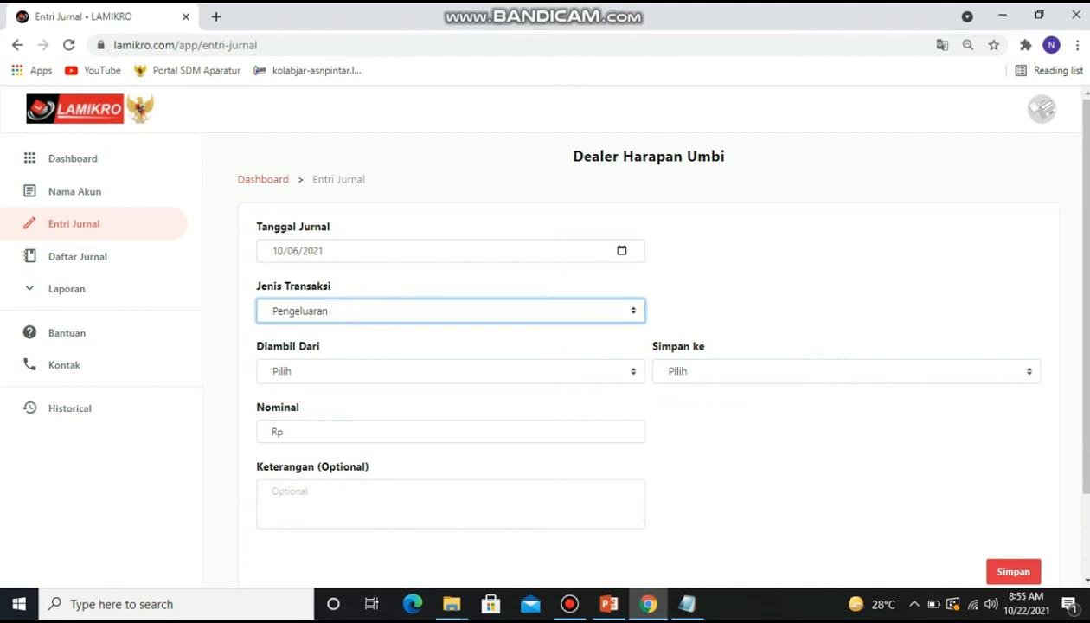
click(450, 371)
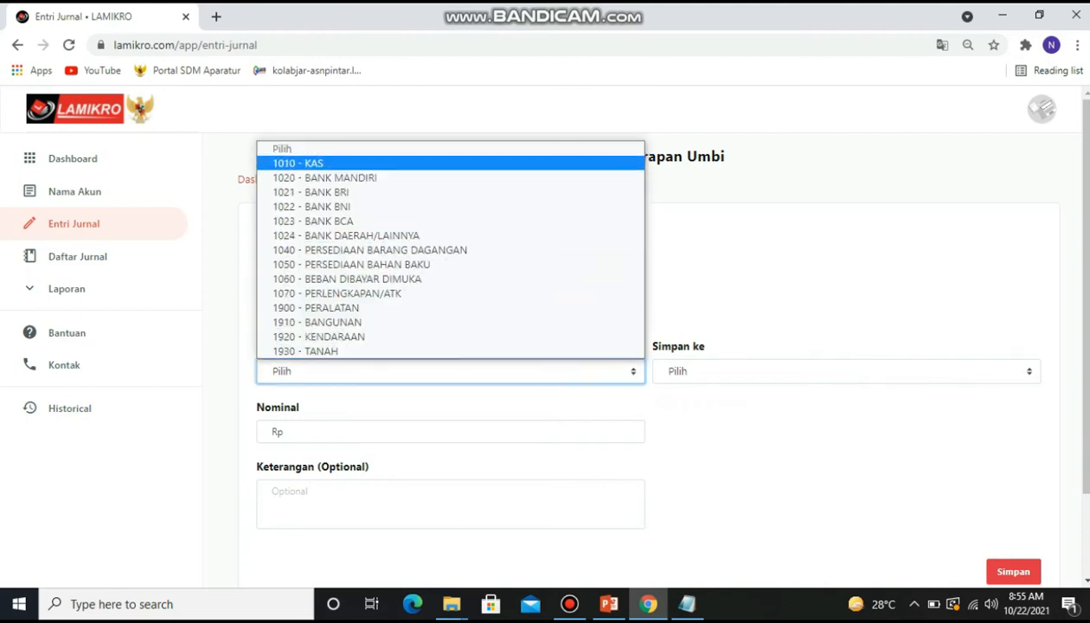
key(Return)
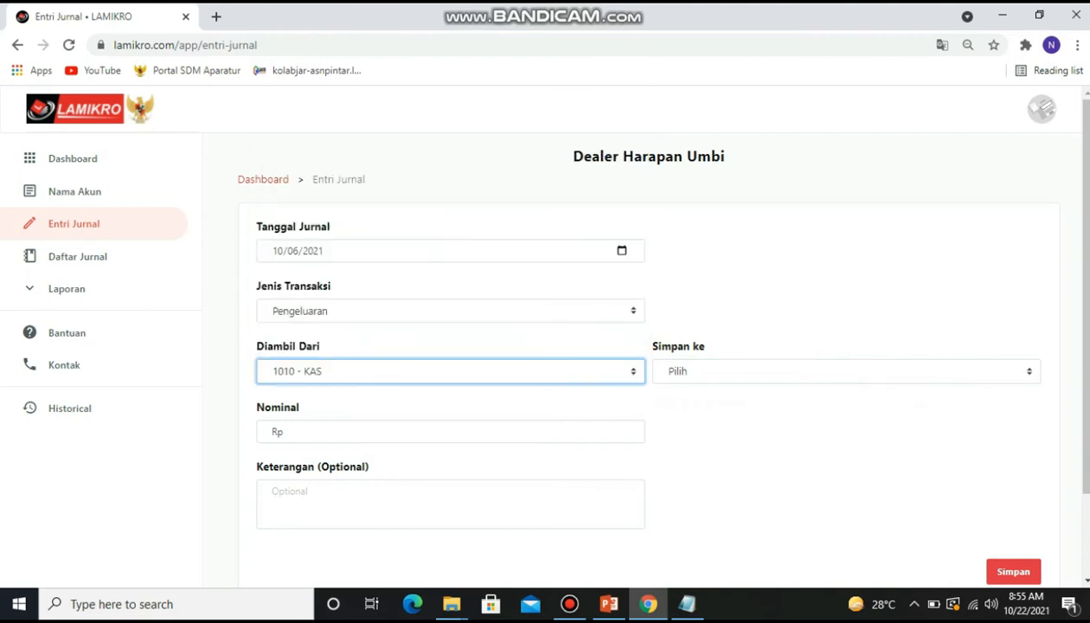
click(846, 372)
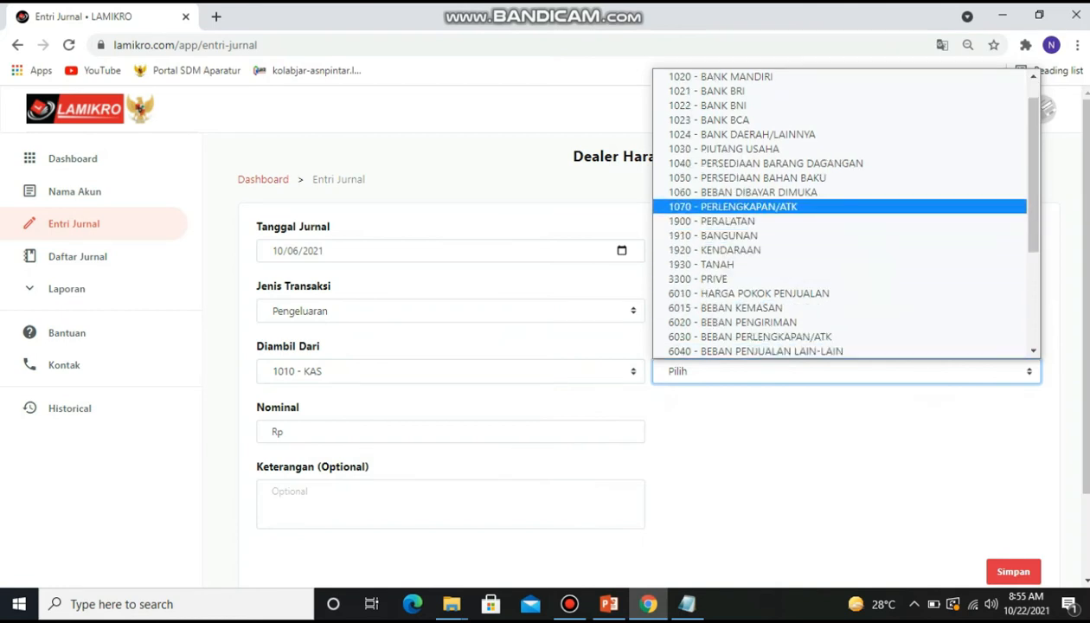
key(Return)
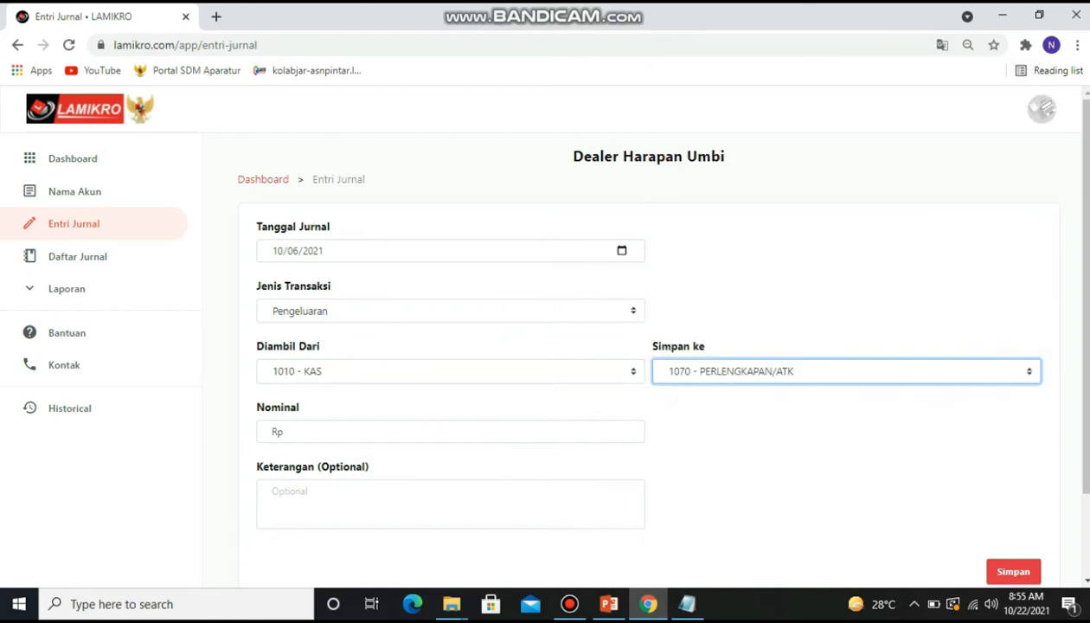
Step: Enter a nominal of Rp7.000.000 and the description "beli perlengkapan" for the supplies purchase, and save the entry
click(450, 432)
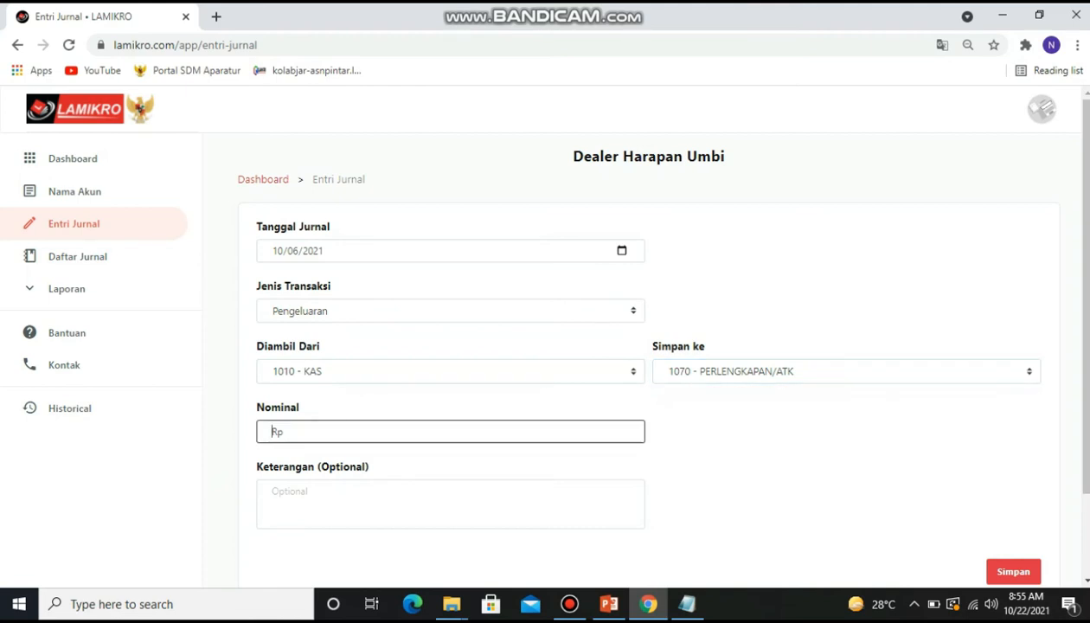
text(7000)
text(000.000)
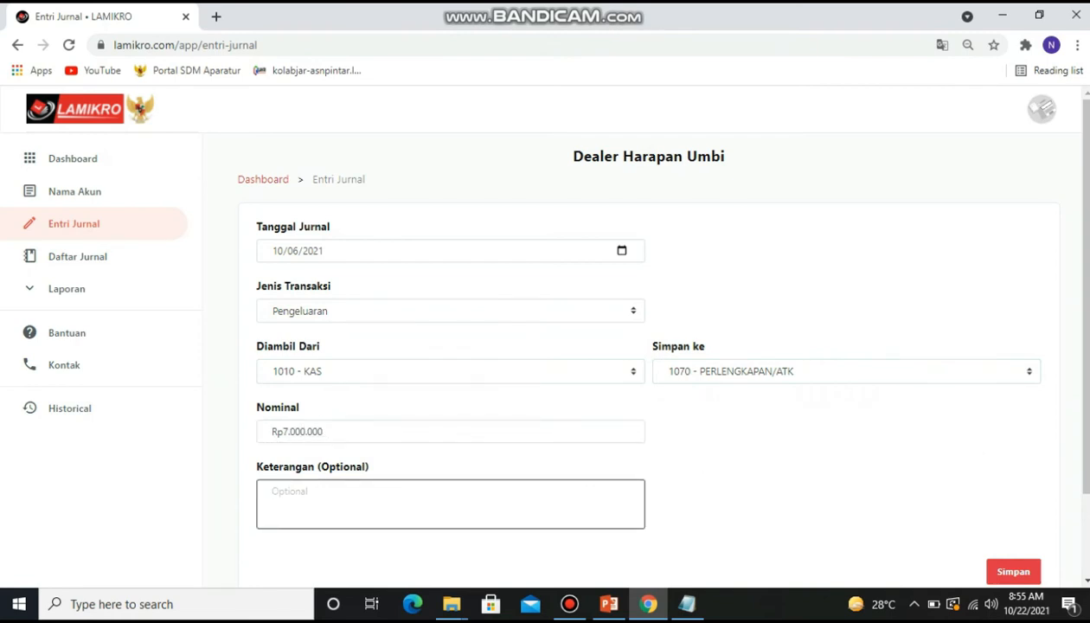
text(beli perlengkapan)
click(1013, 572)
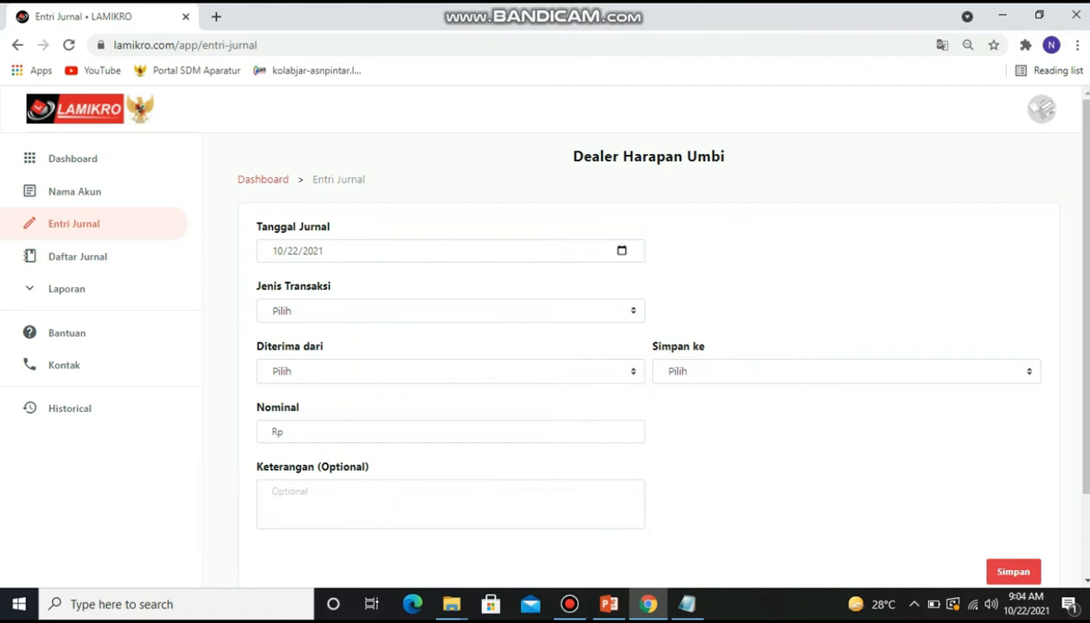
Step: Set up a journal entry dated 10/09/2021 of type Tarik Modal, taken from 1010 - KAS and stored to 3300 - PRIVE
click(621, 251)
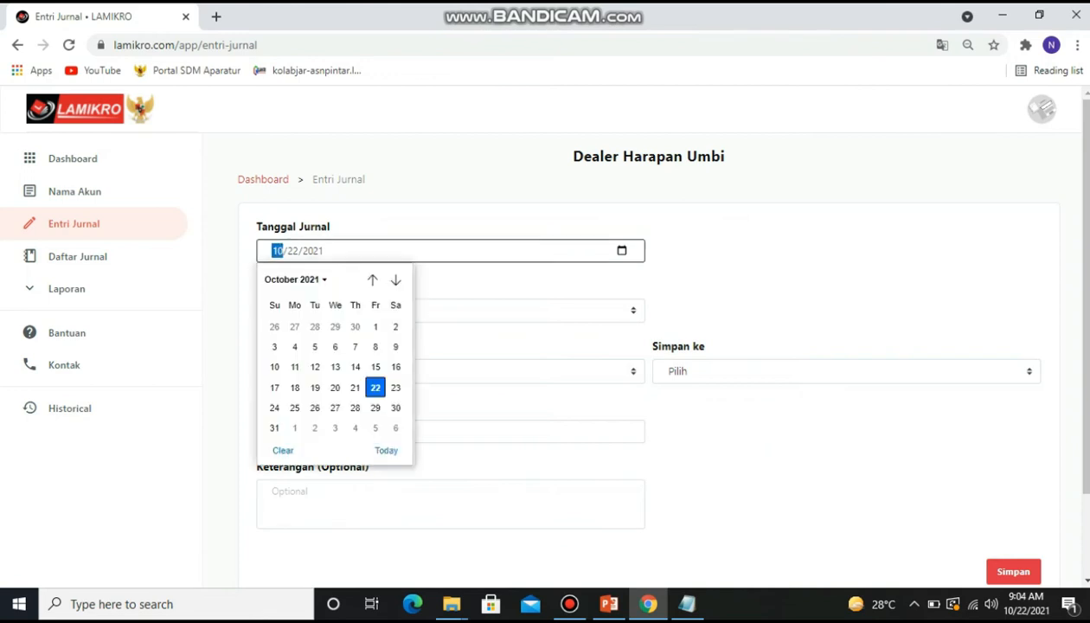
click(396, 346)
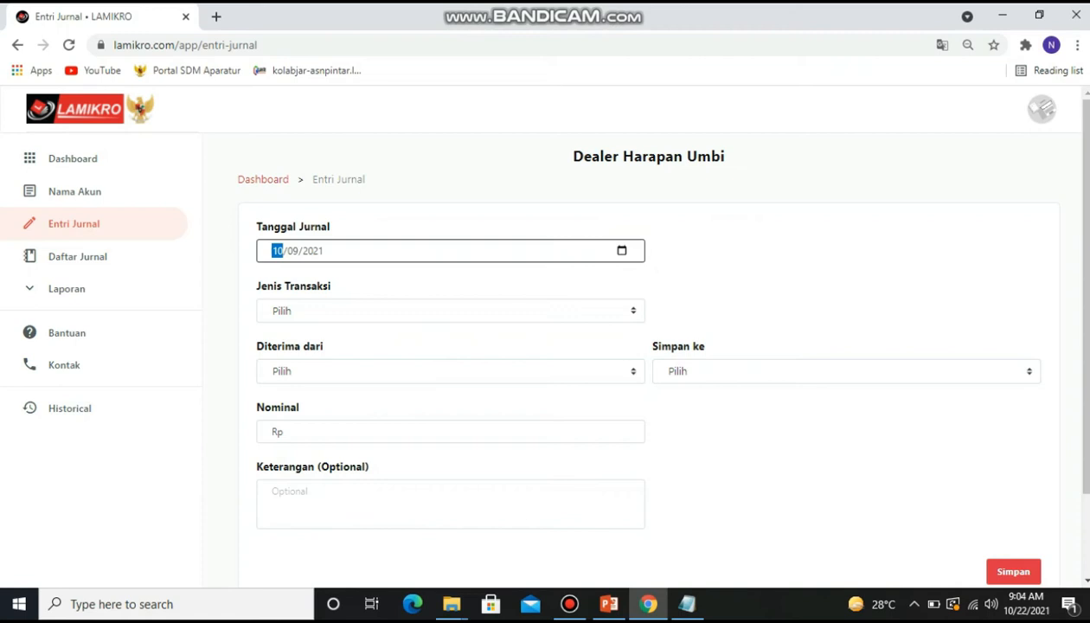
click(451, 311)
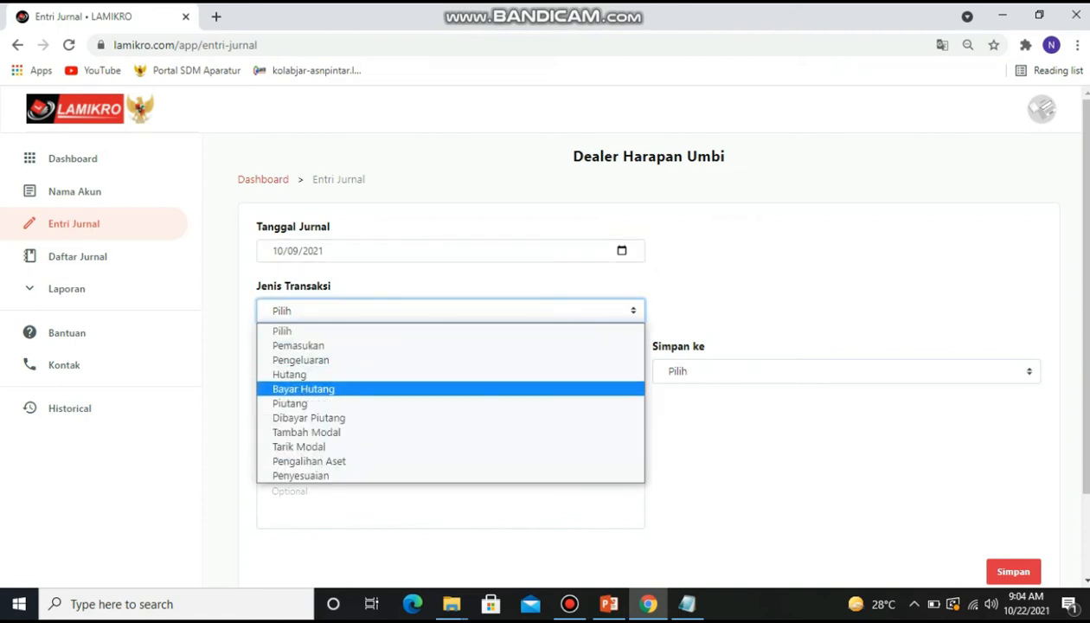
click(300, 447)
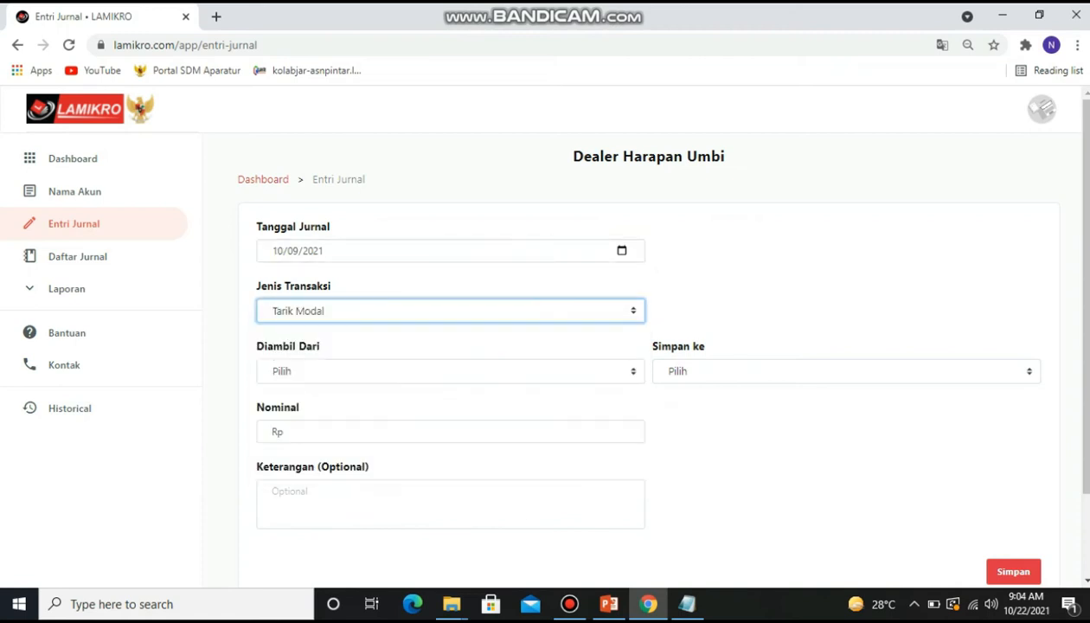
click(451, 371)
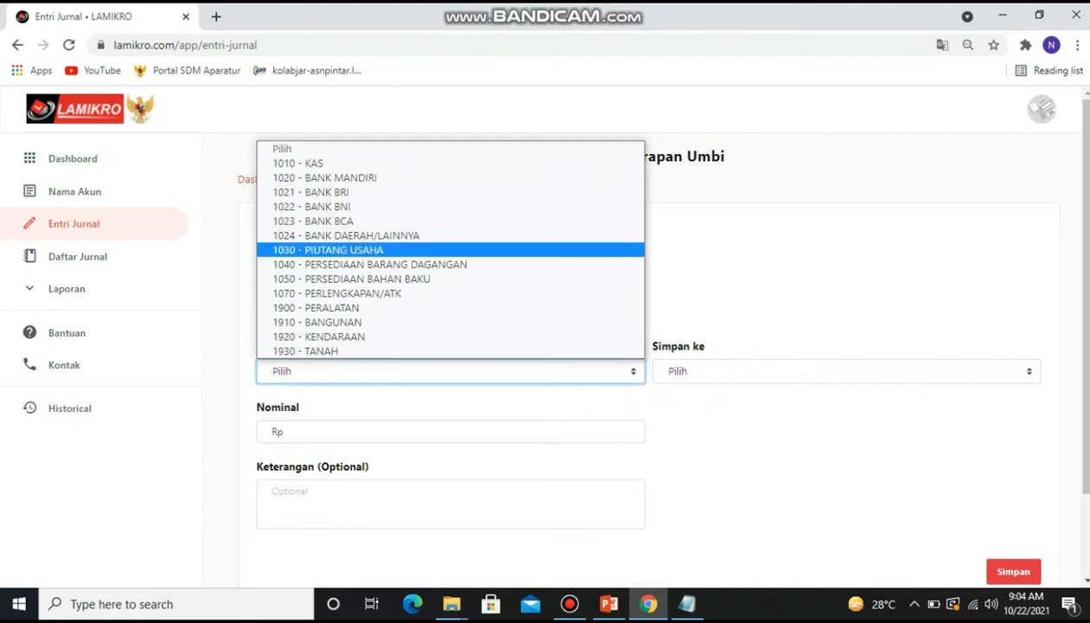
click(299, 163)
click(846, 371)
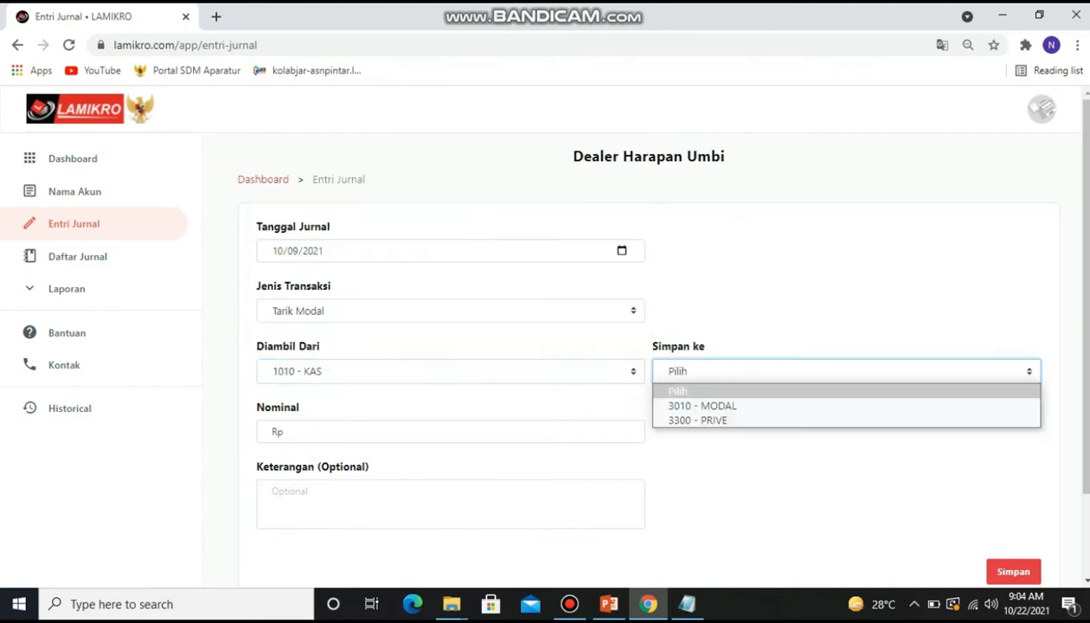
click(710, 420)
Step: Enter a nominal of Rp5.000.000 and the description "tarik modal keperluan pribadi" for the capital withdrawal, and save the entry
click(450, 431)
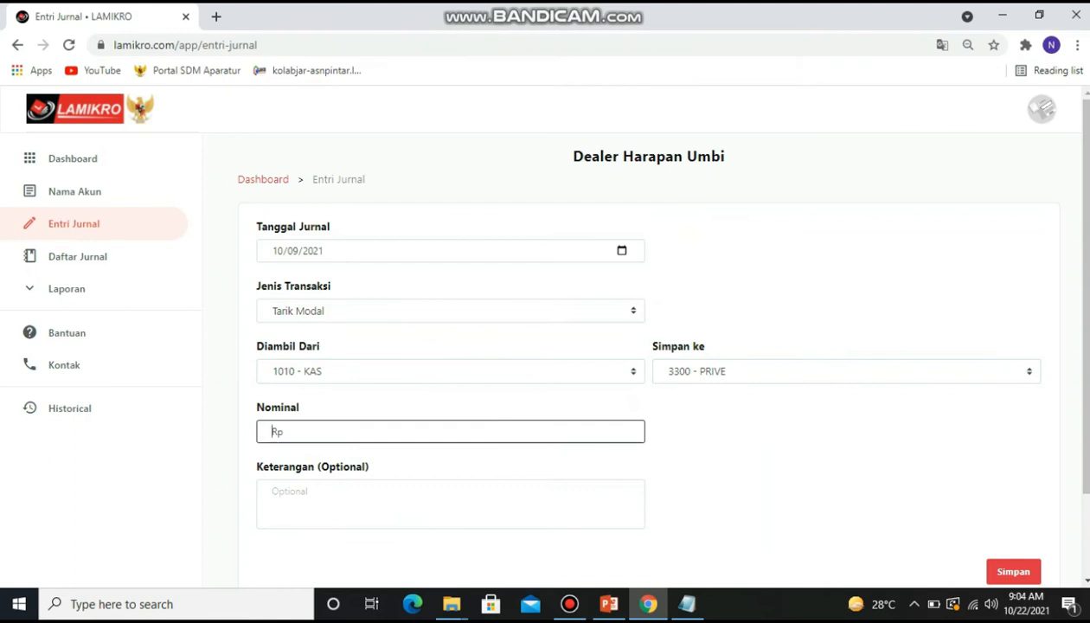
text(5000000)
click(450, 504)
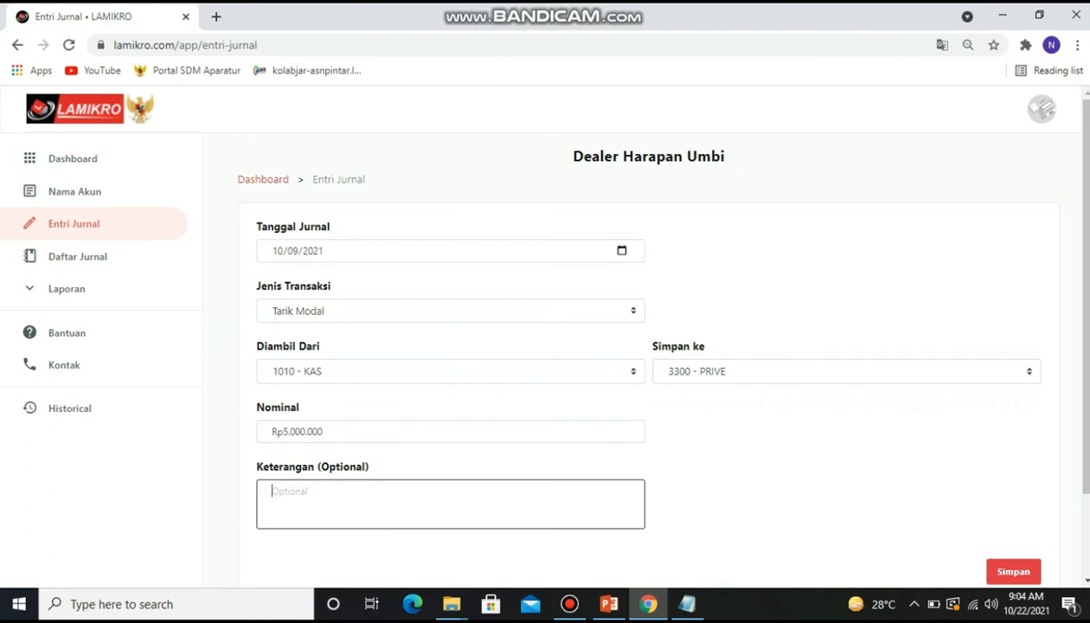
text(tarik modal keperluan pribadi)
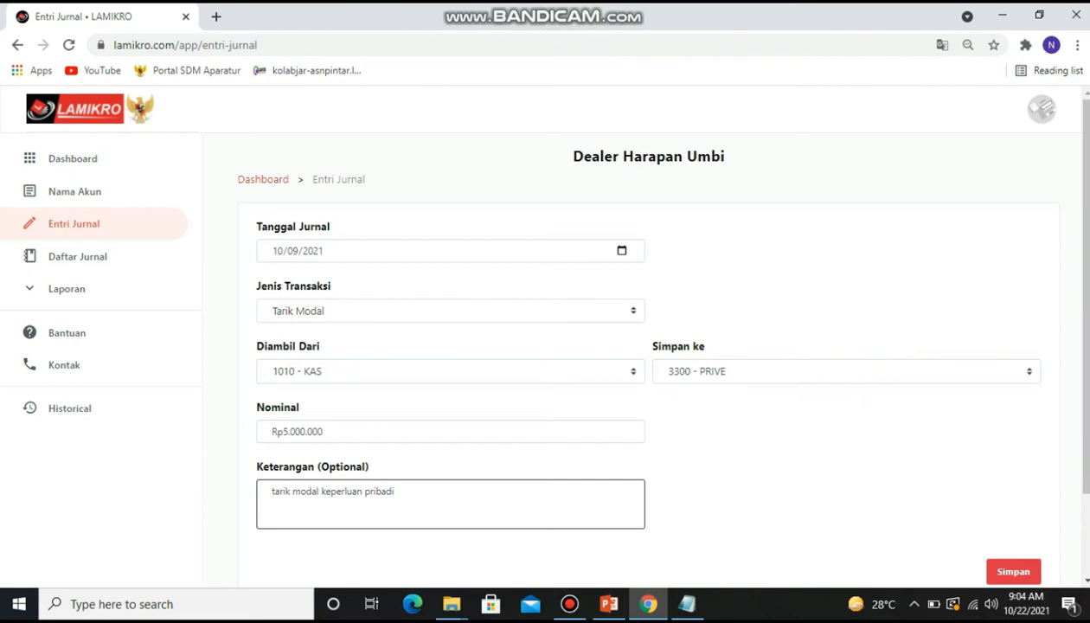
click(1013, 572)
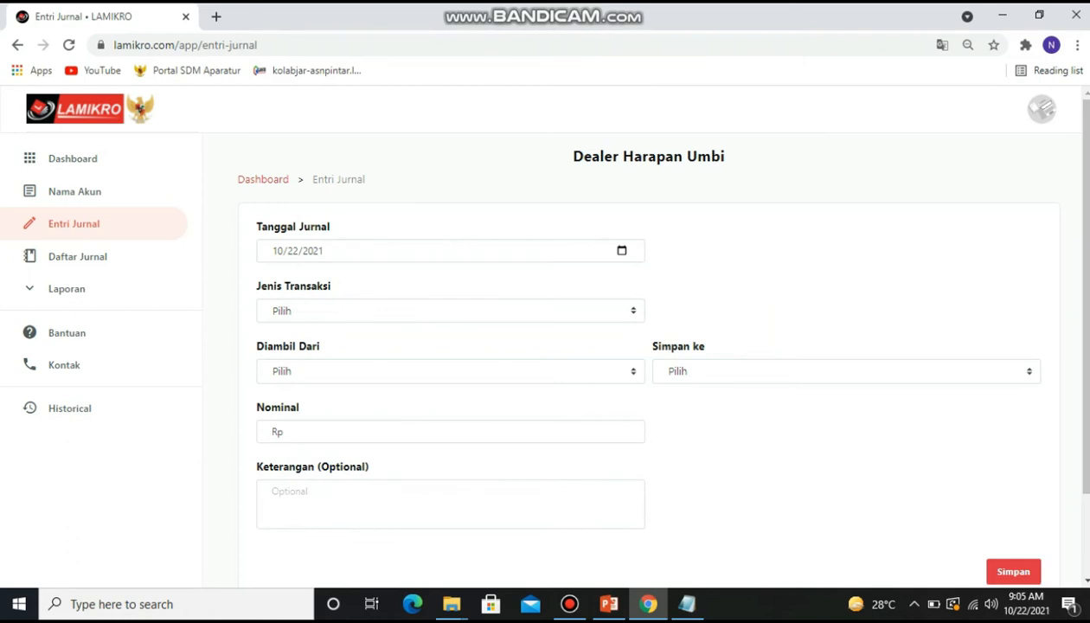
Step: Set up a journal entry dated 10/12/2021 of type Hutang, from 2010 - HUTANG USAHA and stored to 1900 - PERALATAN
click(621, 251)
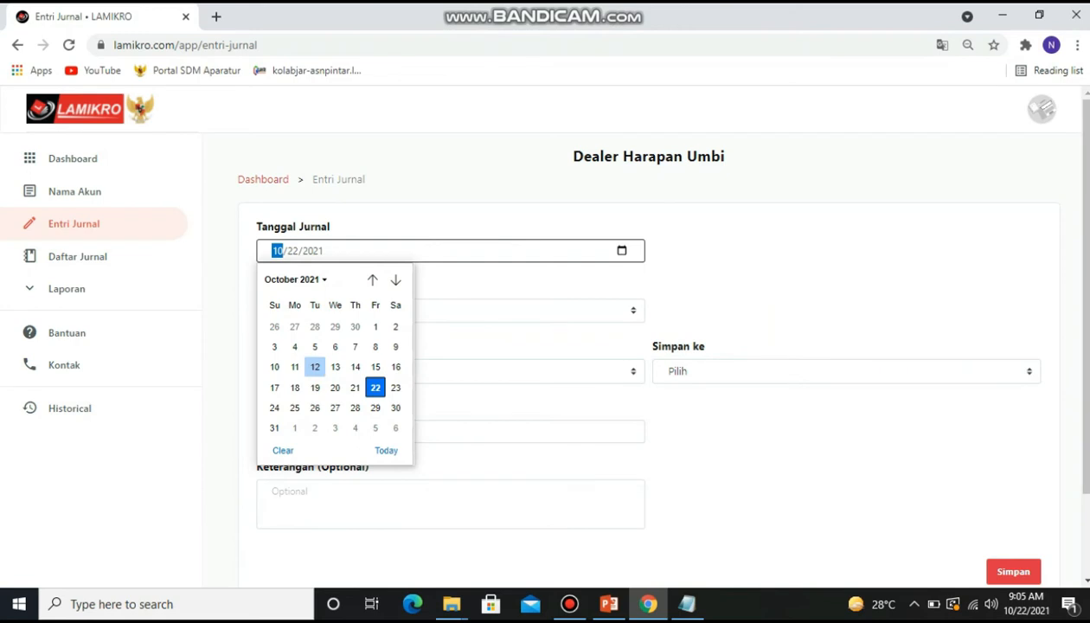
click(315, 367)
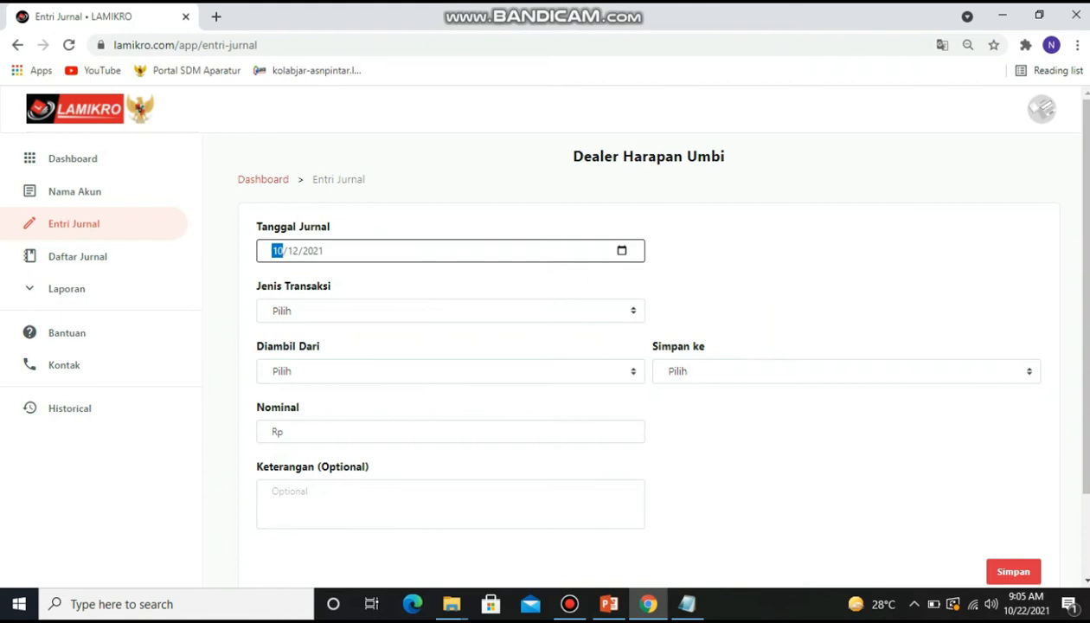
click(451, 310)
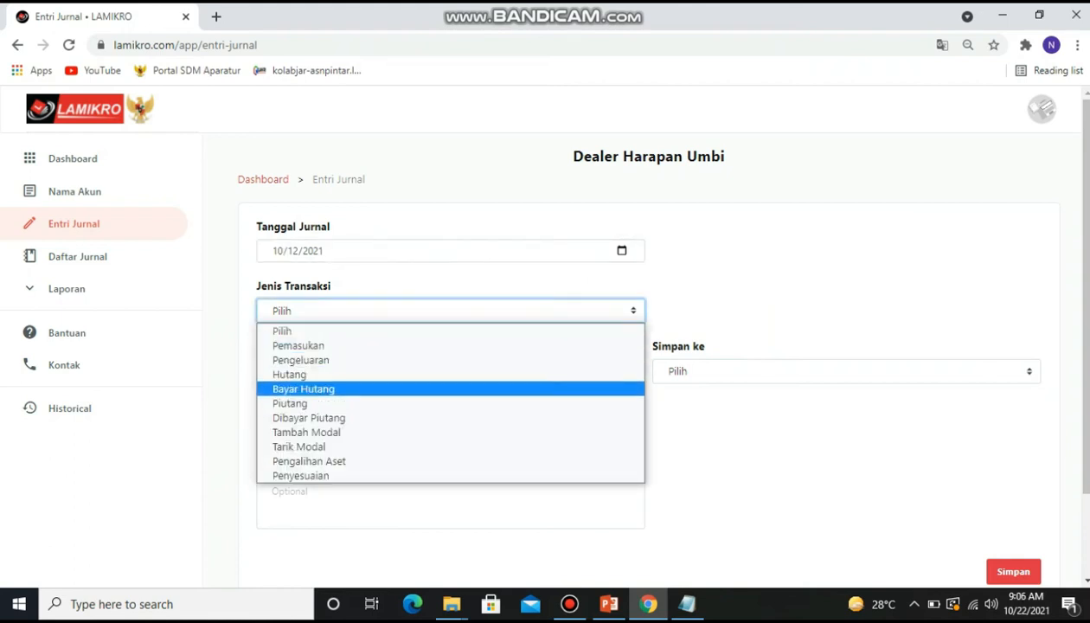
click(290, 375)
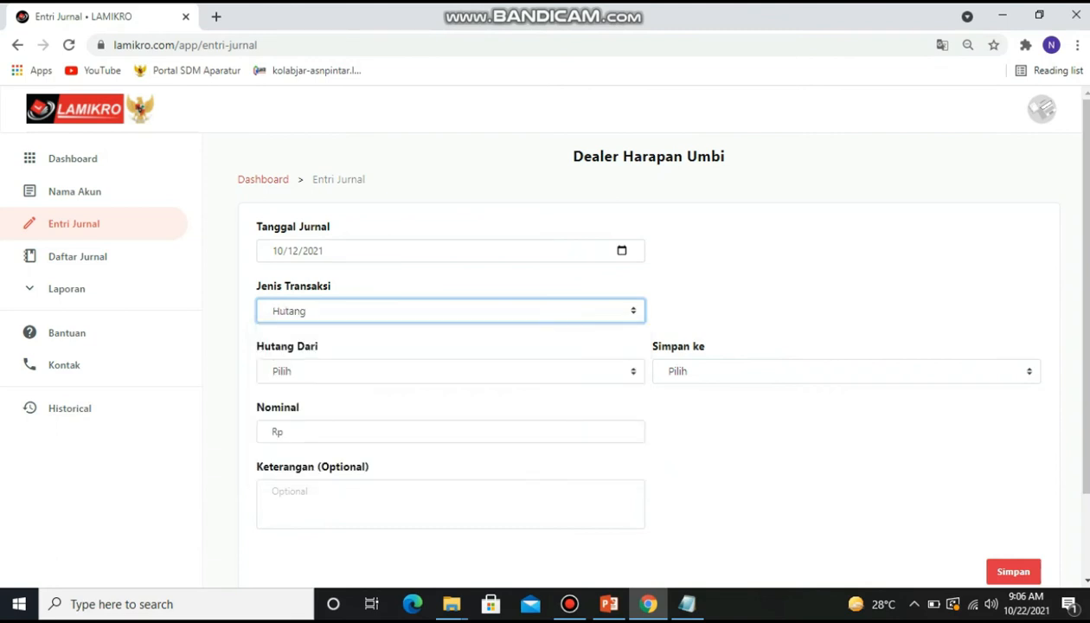
click(450, 371)
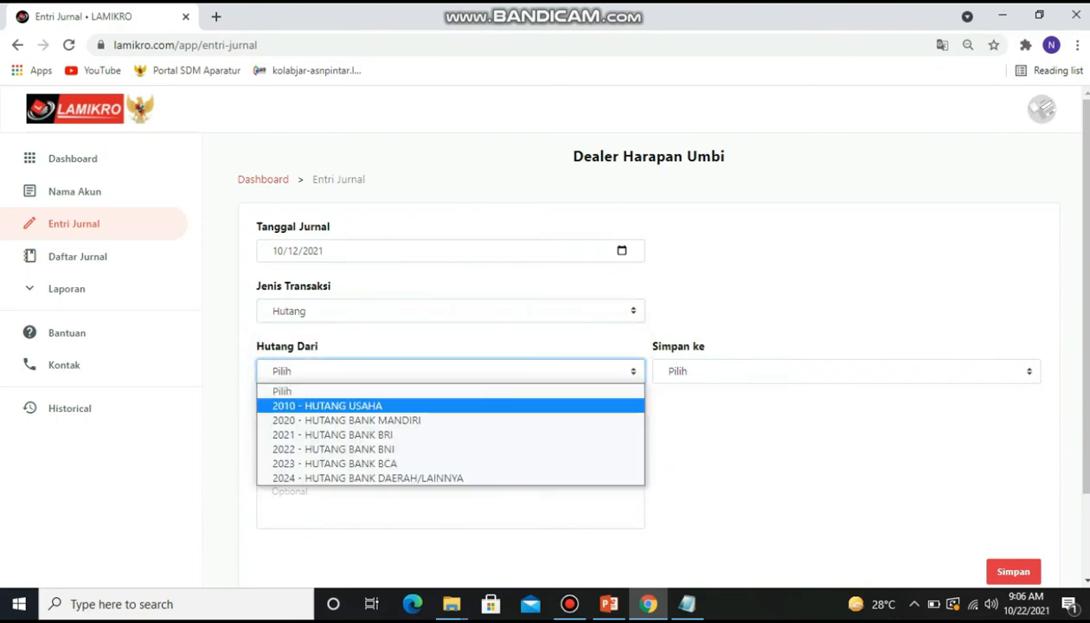
click(327, 405)
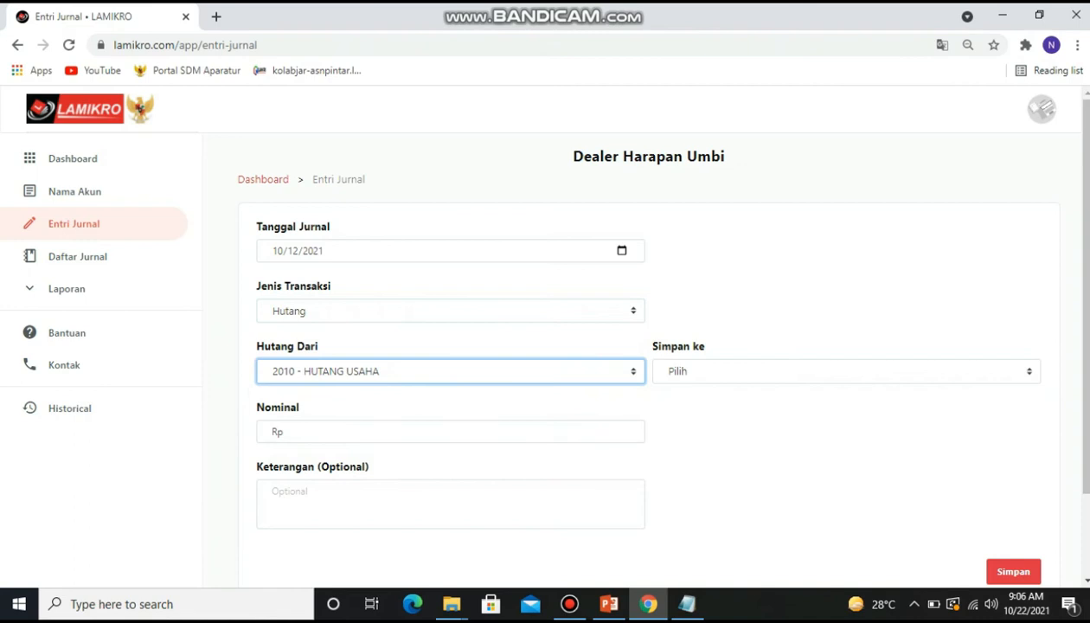
click(847, 371)
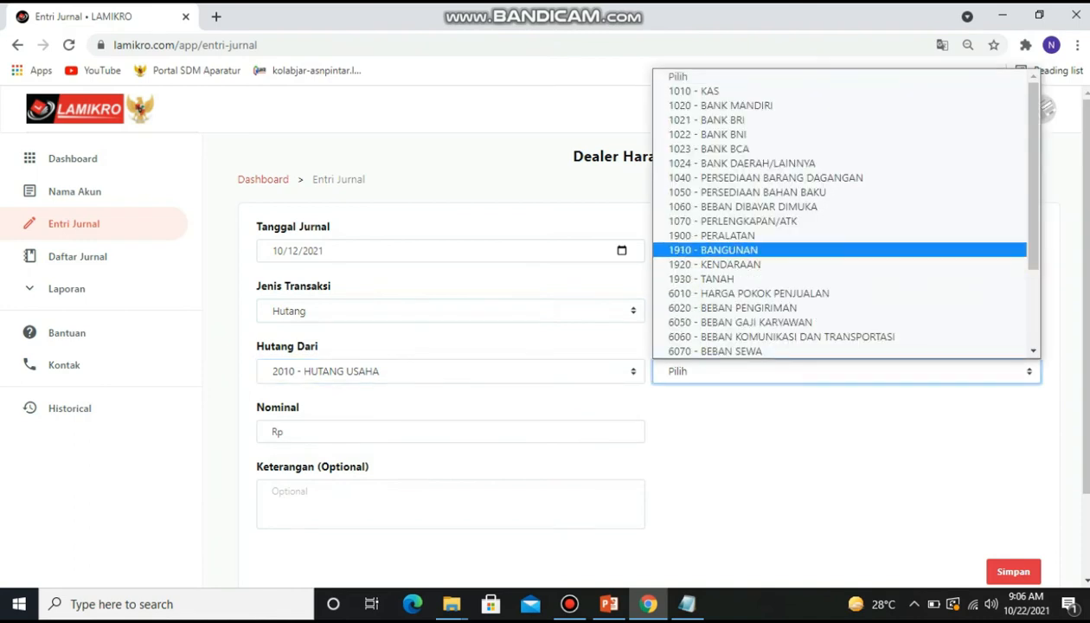
click(712, 236)
Step: Enter a nominal of Rp11.000.000 and the description "hutang membeli mesin" for the equipment debt, and save the entry
click(273, 431)
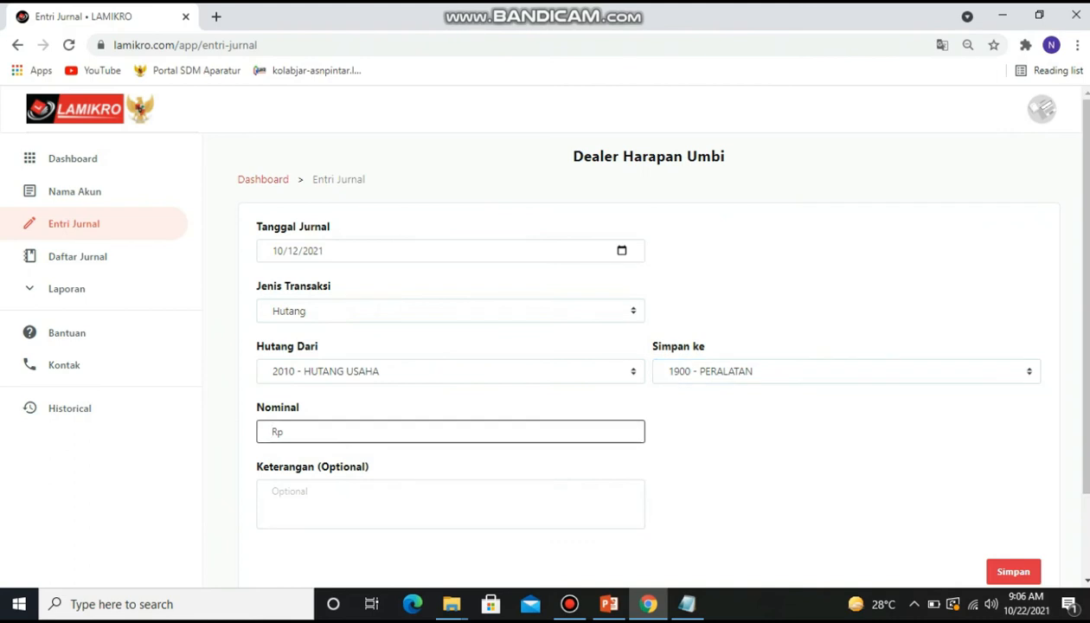
text(11.000.000)
click(273, 492)
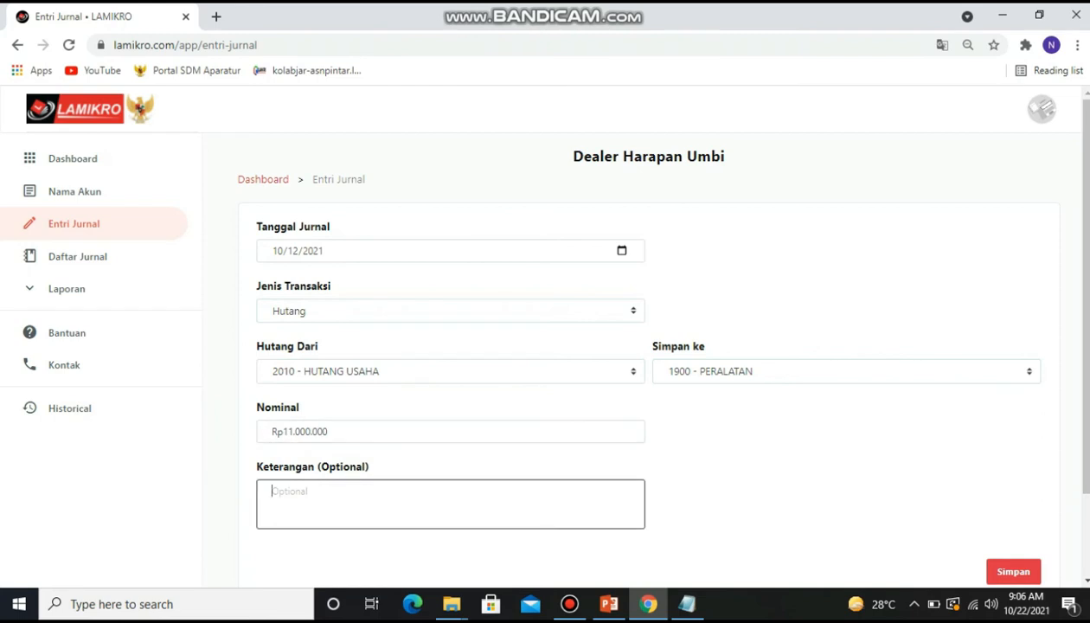
text(hutang membeli mesin)
click(1014, 572)
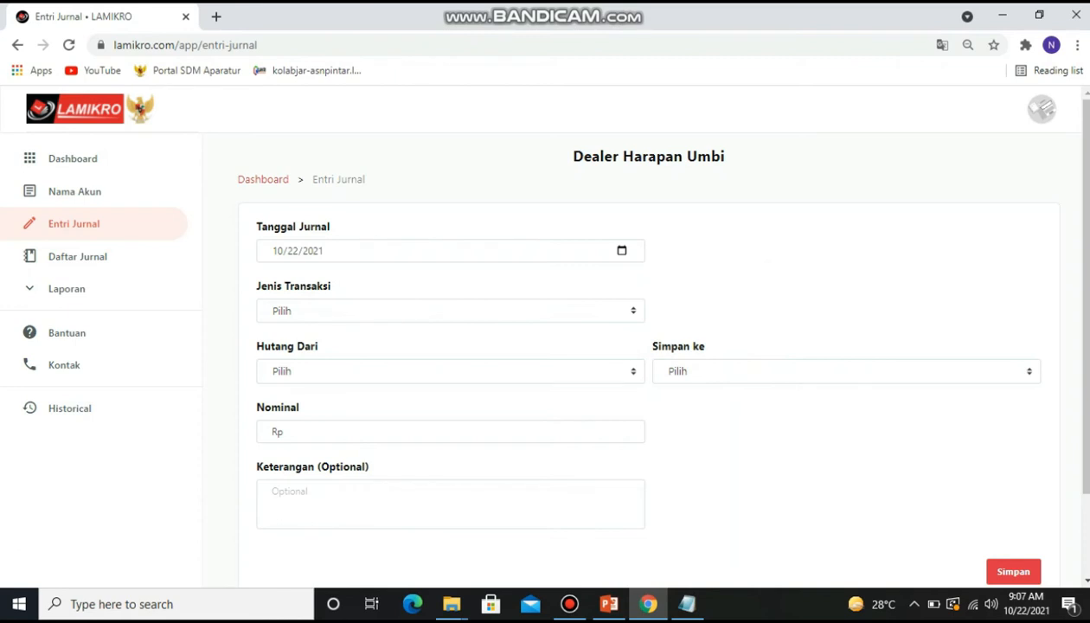
Step: Set up a journal entry dated 10/12/2021 of type Hutang, from 2010 - HUTANG USAHA and stored to 1070 - PERLENGKAPAN/ATK
click(621, 250)
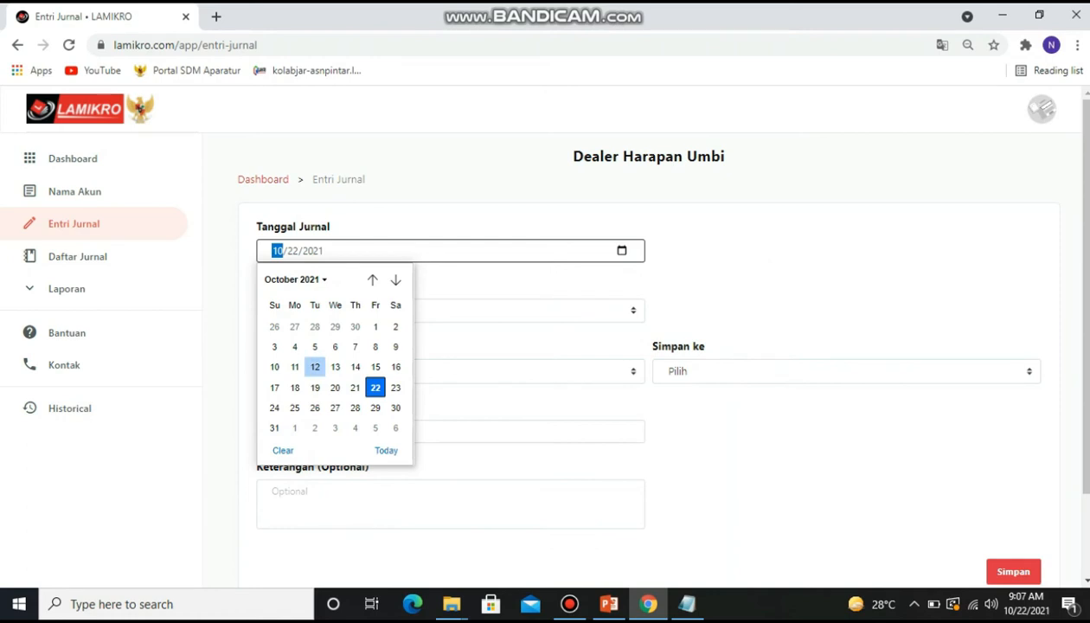
click(315, 367)
click(450, 311)
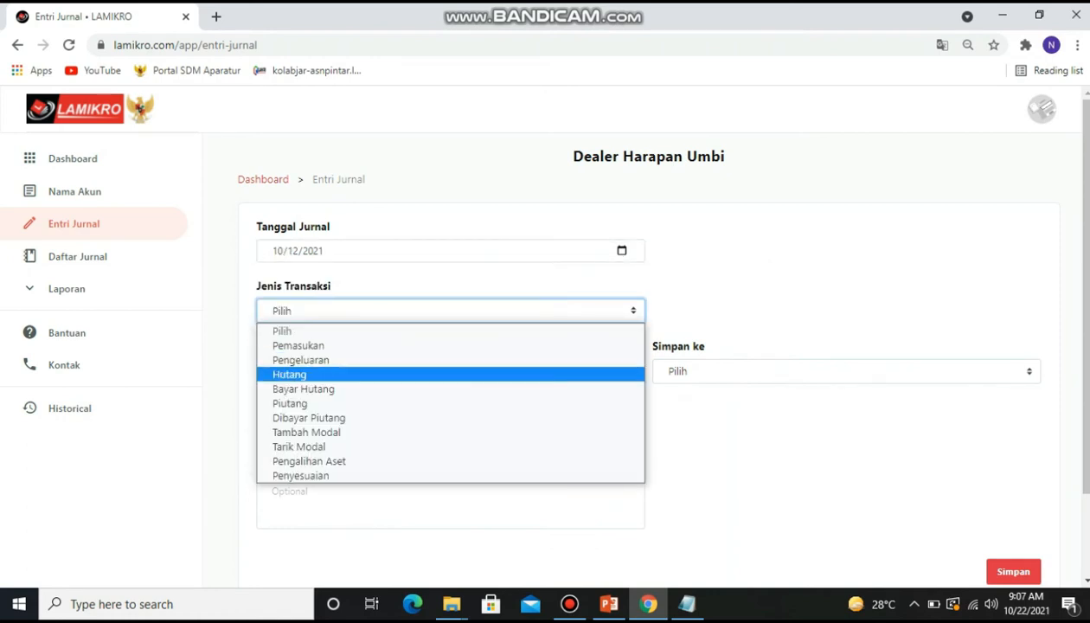
click(289, 374)
click(450, 370)
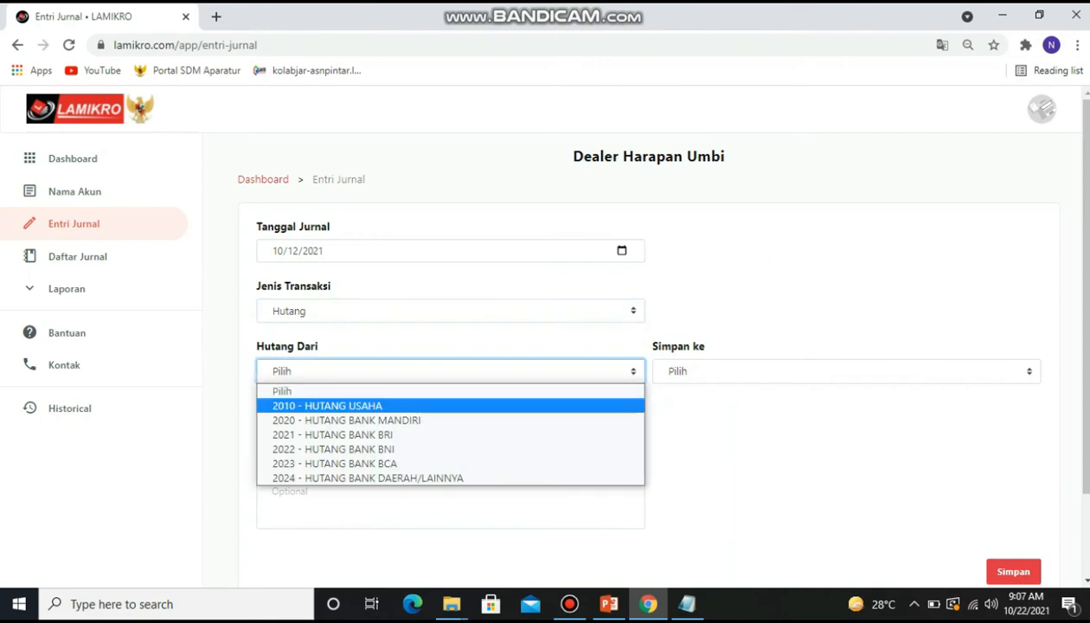
key(Return)
click(847, 371)
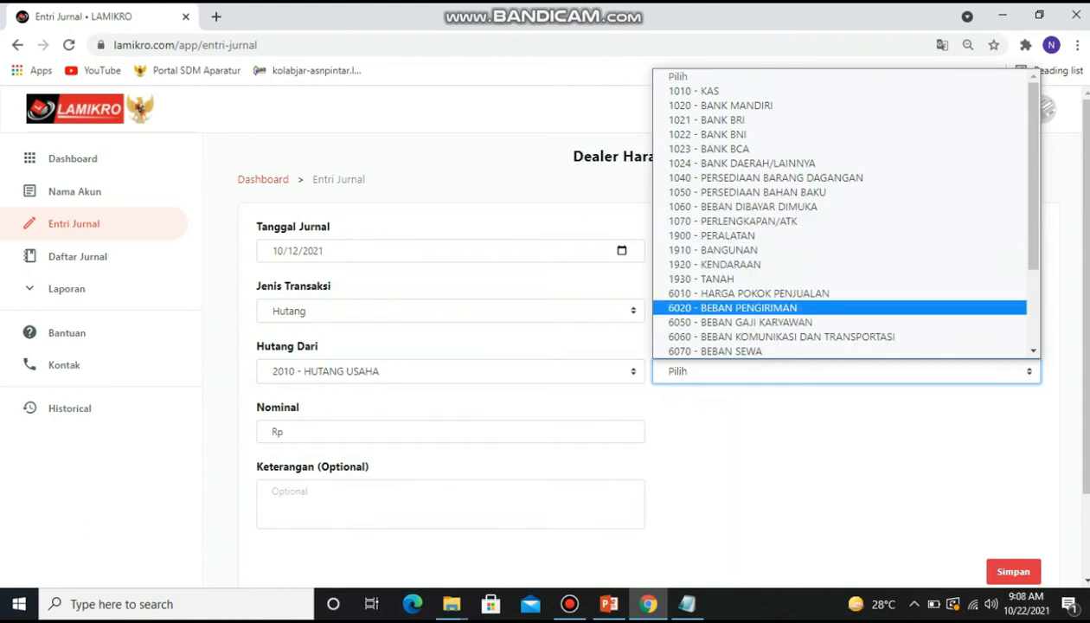
scroll(779, 159, down, 3)
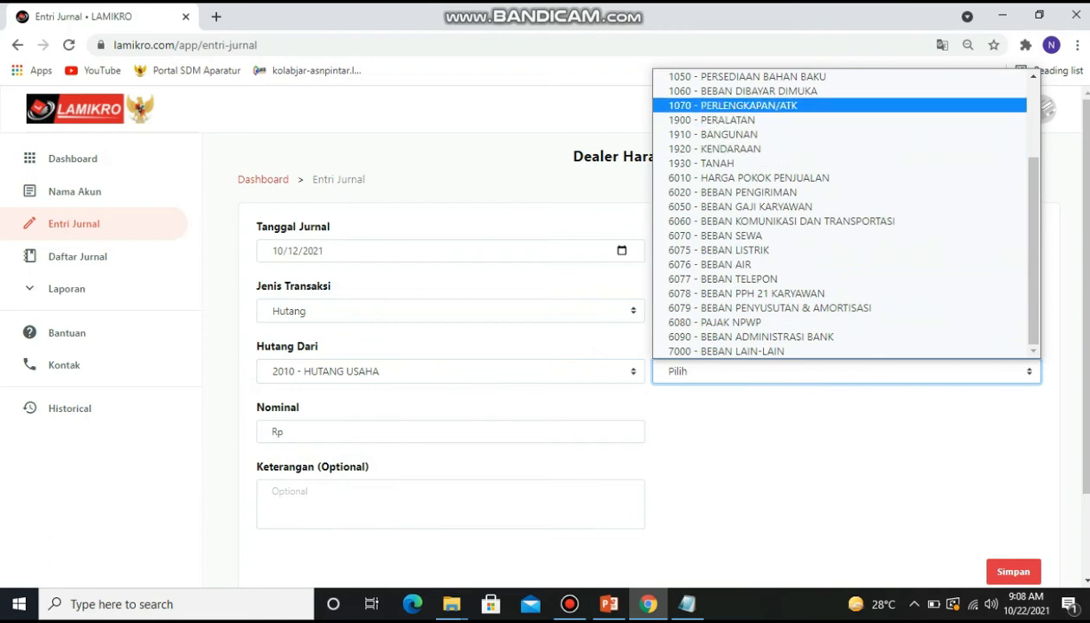
click(727, 105)
Step: Enter a nominal of Rp9.000.000 and the description "hutang beli suku cadang" for the spare parts debt, and save the entry
click(285, 432)
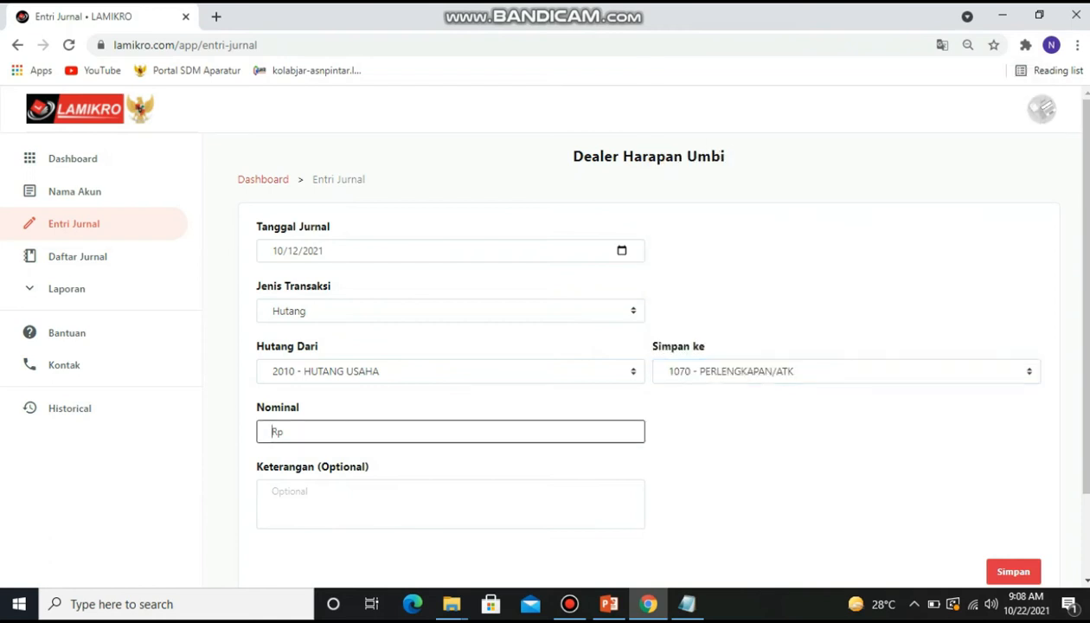
text(9.000.000)
key(Tab)
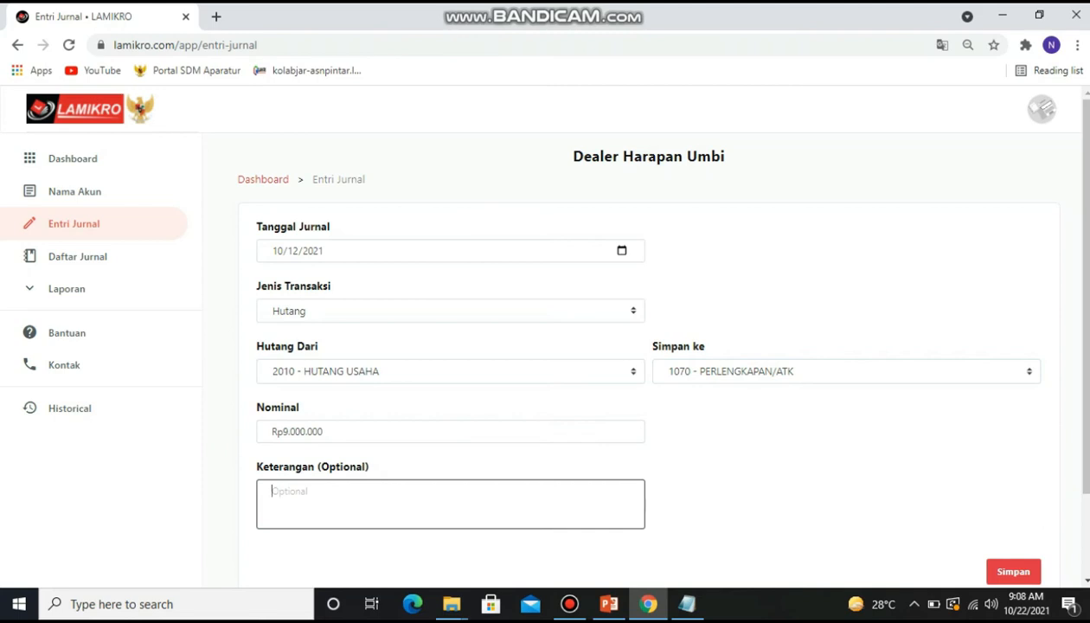
text(hutang beli suku cadang)
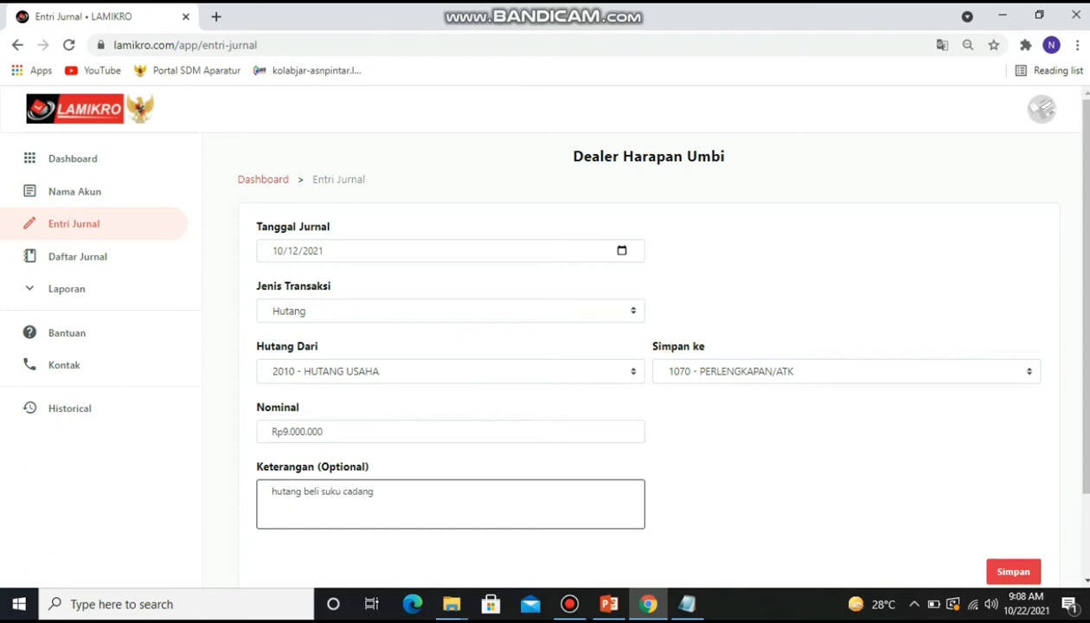
key(Tab)
key(Return)
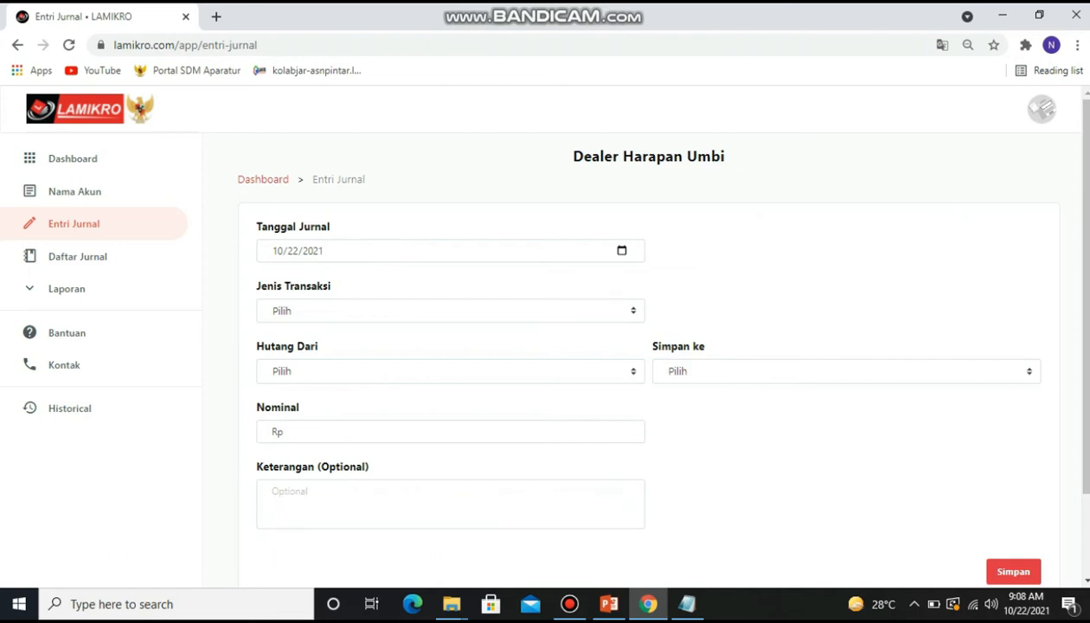
Step: Set up a journal entry dated 10/15/2021 of type Pemasukan, received from 4020 - PENDAPATAN JASA and stored to 1010 - KAS
click(623, 251)
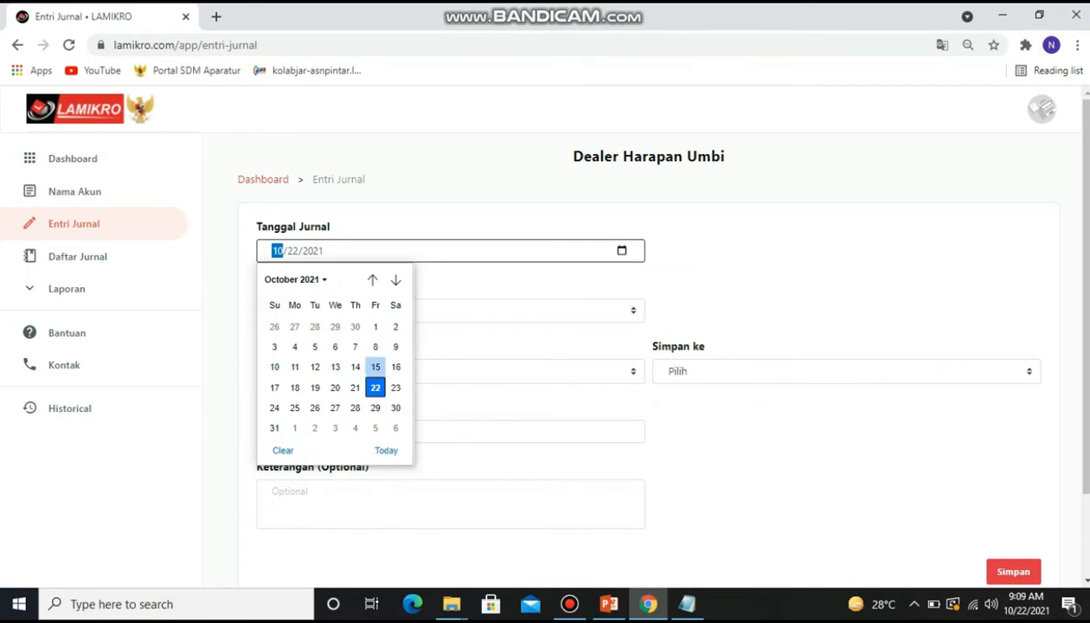
click(375, 367)
click(451, 311)
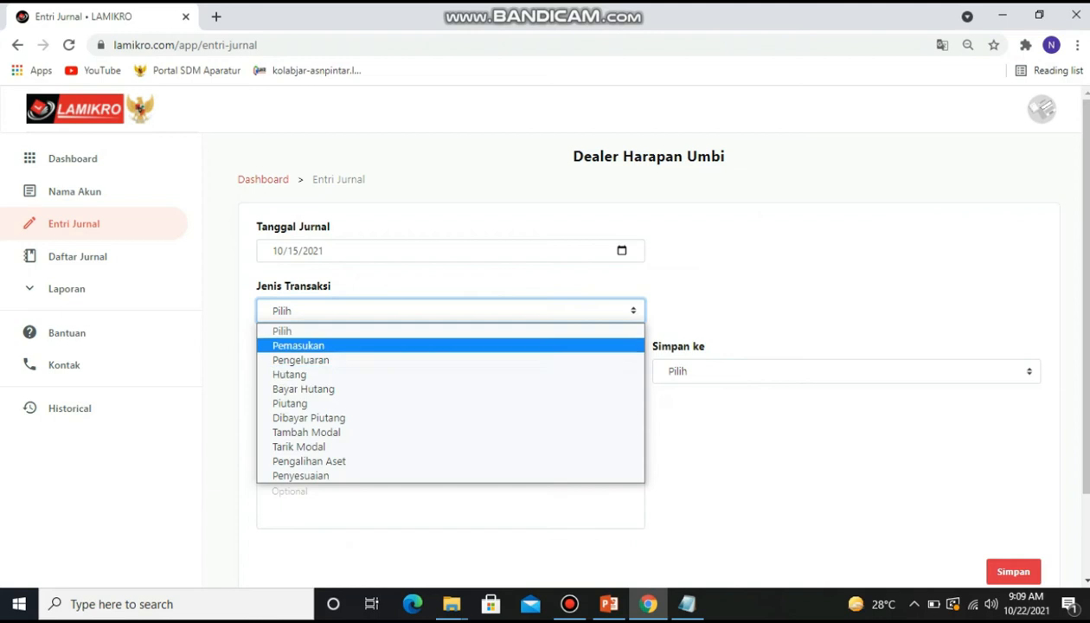
click(299, 346)
click(451, 371)
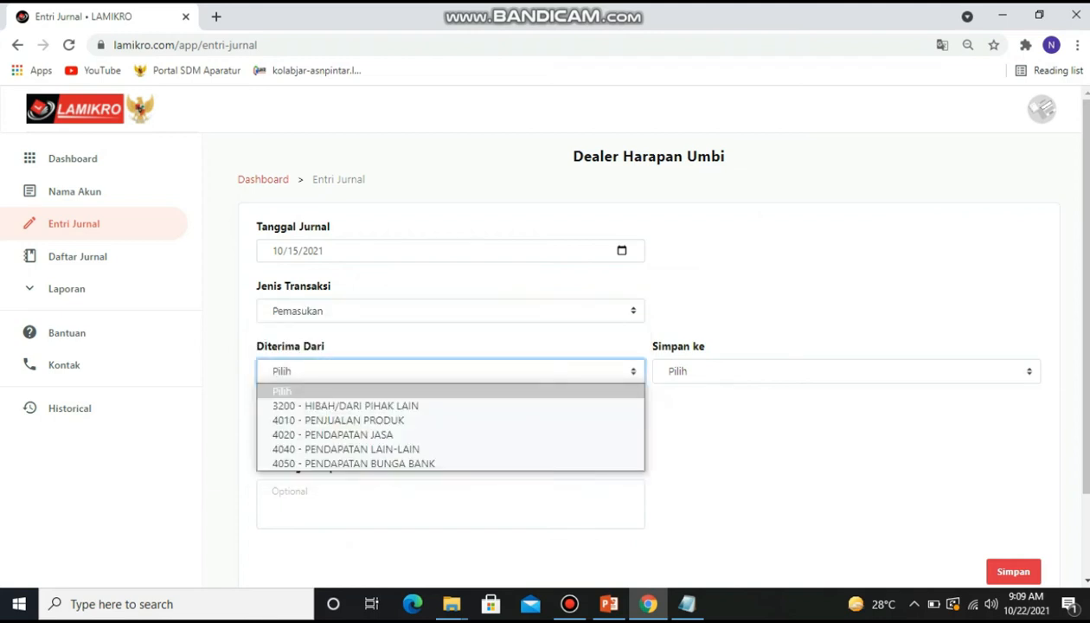
key(Down)
key(Down)
key(Down)
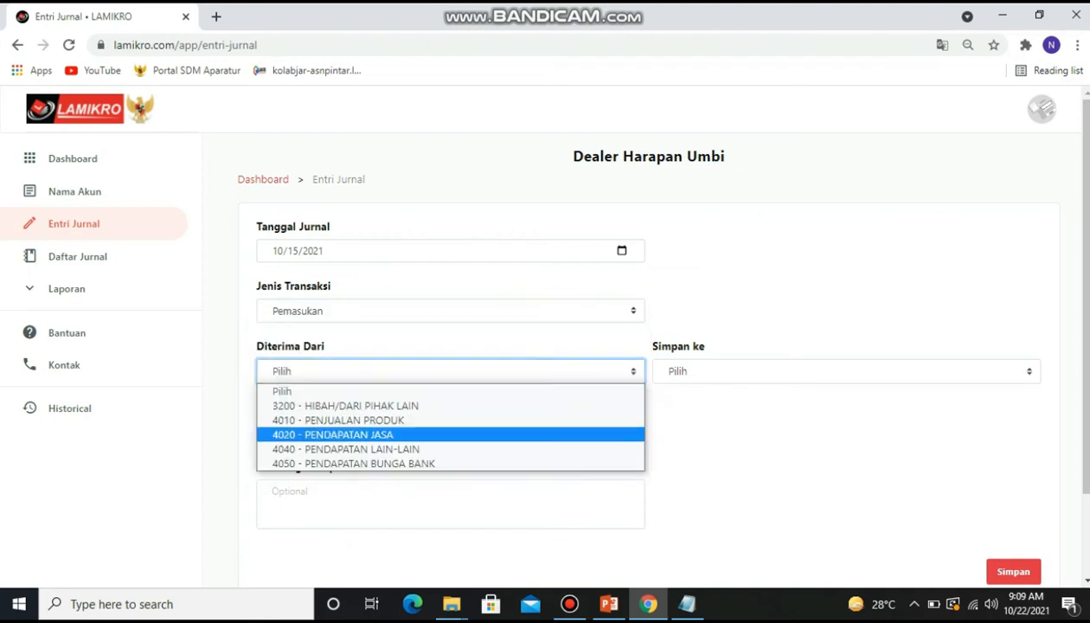
key(Return)
click(846, 371)
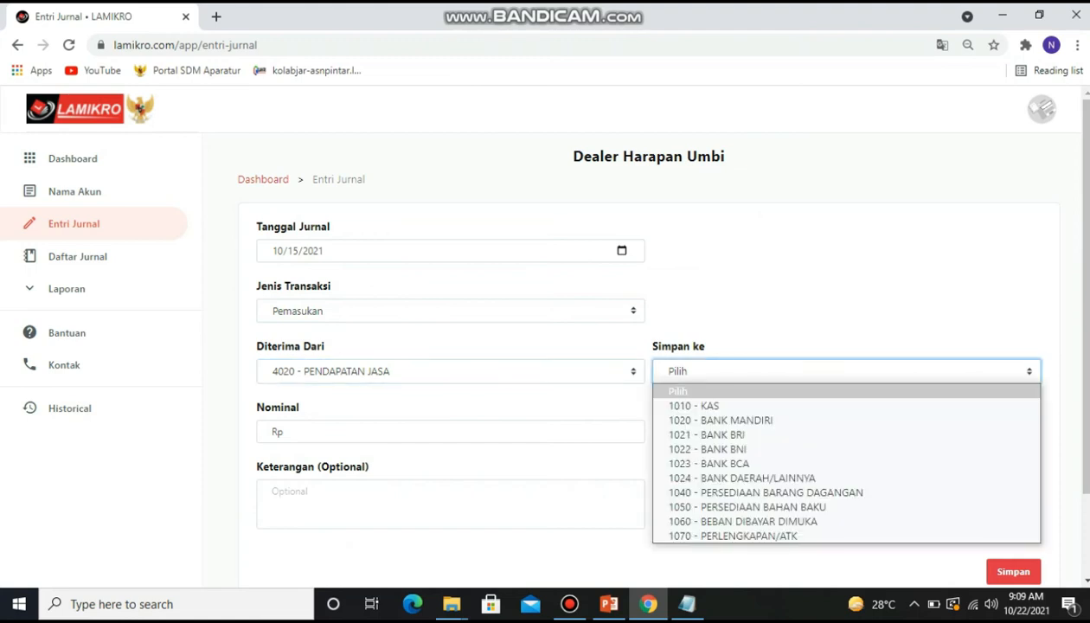
key(Down)
key(Return)
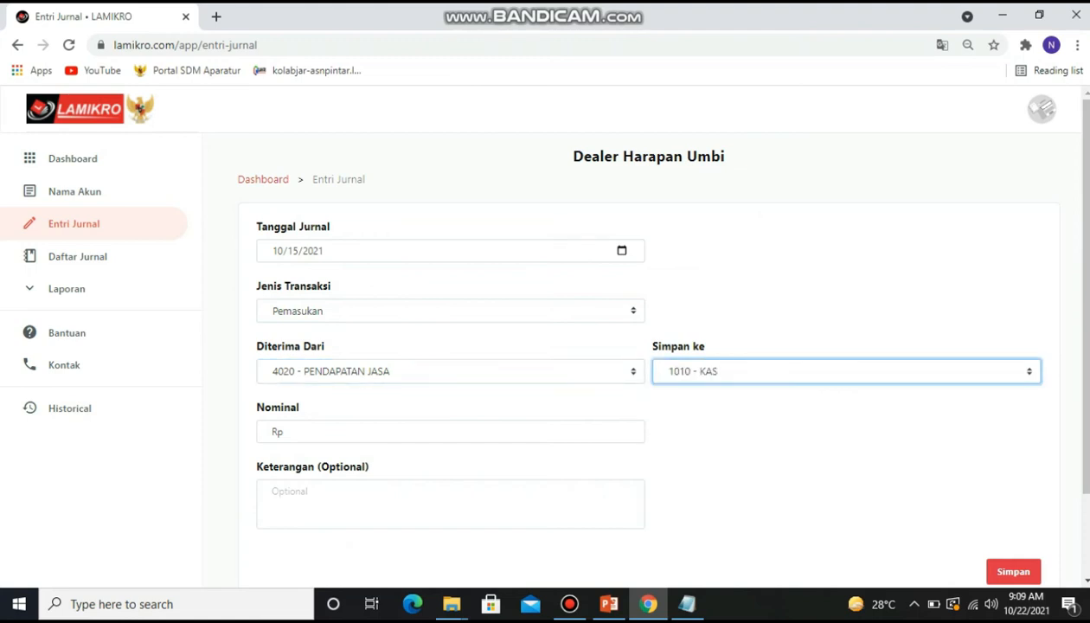
Step: Enter a nominal of Rp15.000.000 and the description "pendapatan jasa otomotif" for the service income, and save the entry
click(273, 431)
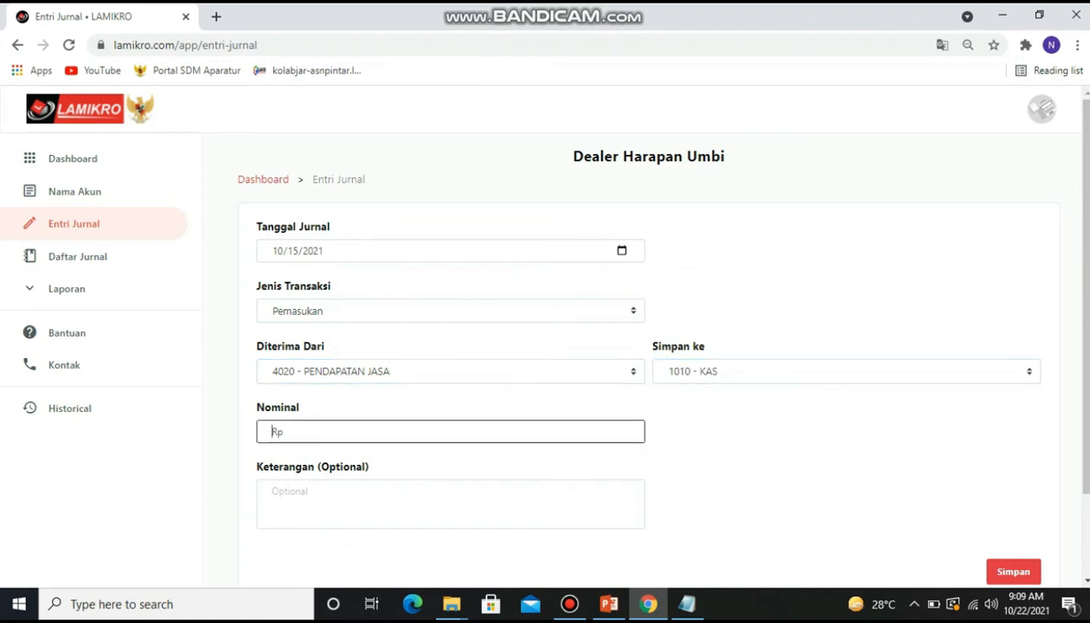
text(15.000.000)
key(Tab)
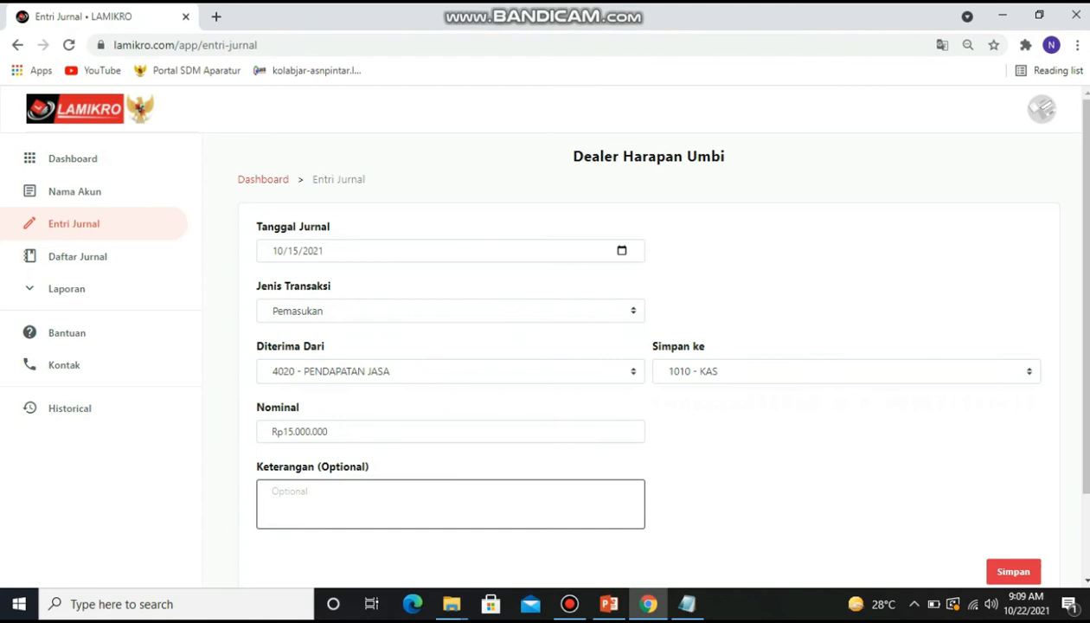
text(pendapatan jasa otomotif)
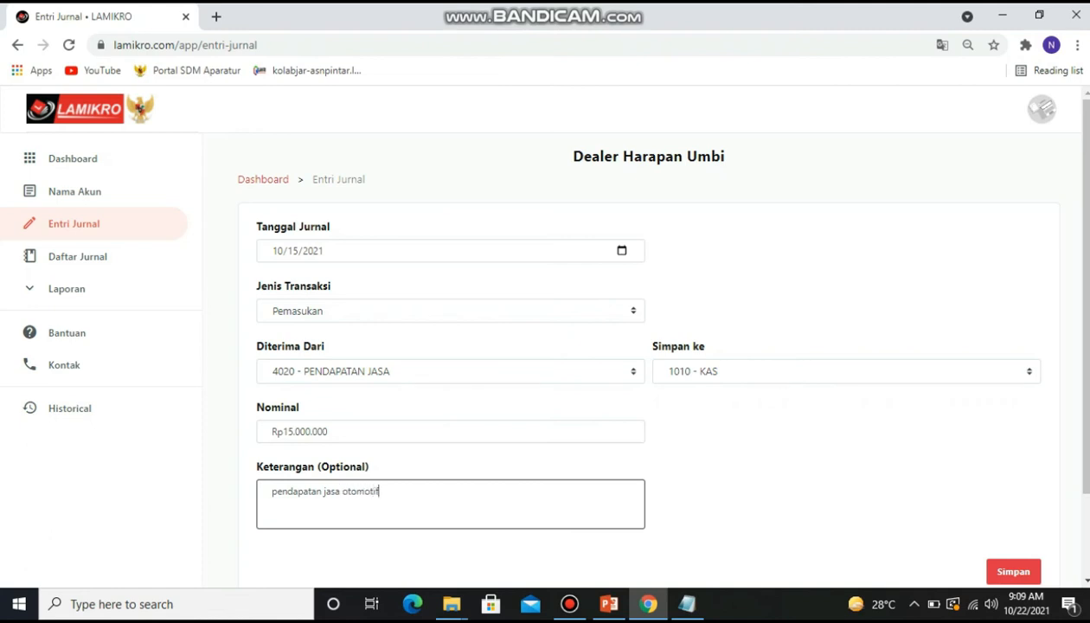
click(1013, 572)
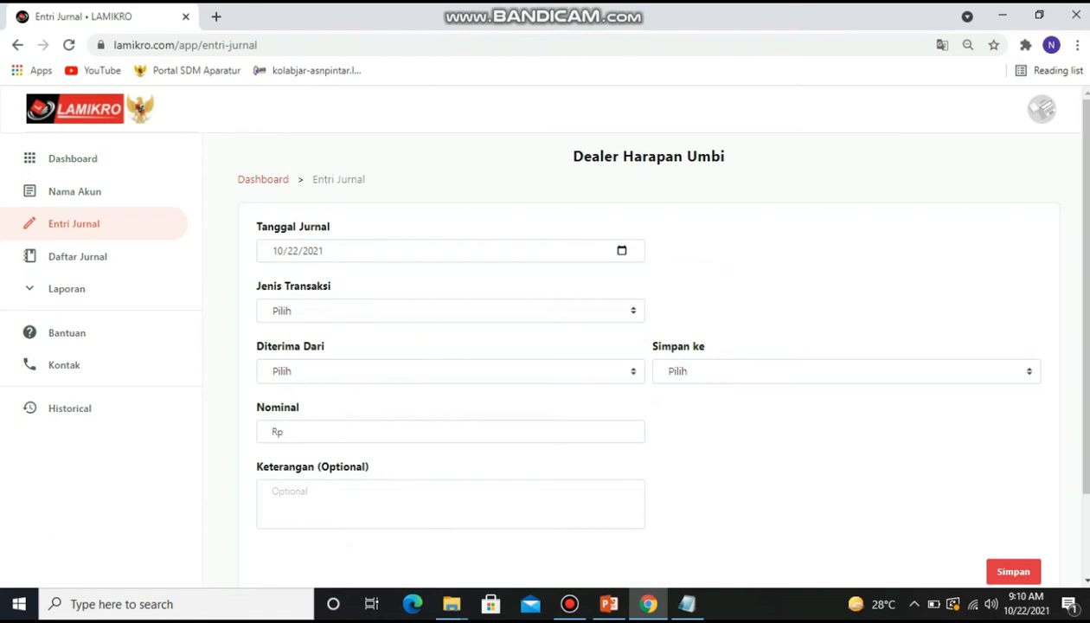
Step: Set up a journal entry dated 10/17/2021 of type Bayar Hutang, taken from 1010 - KAS and stored to 2010 - HUTANG USAHA
click(277, 251)
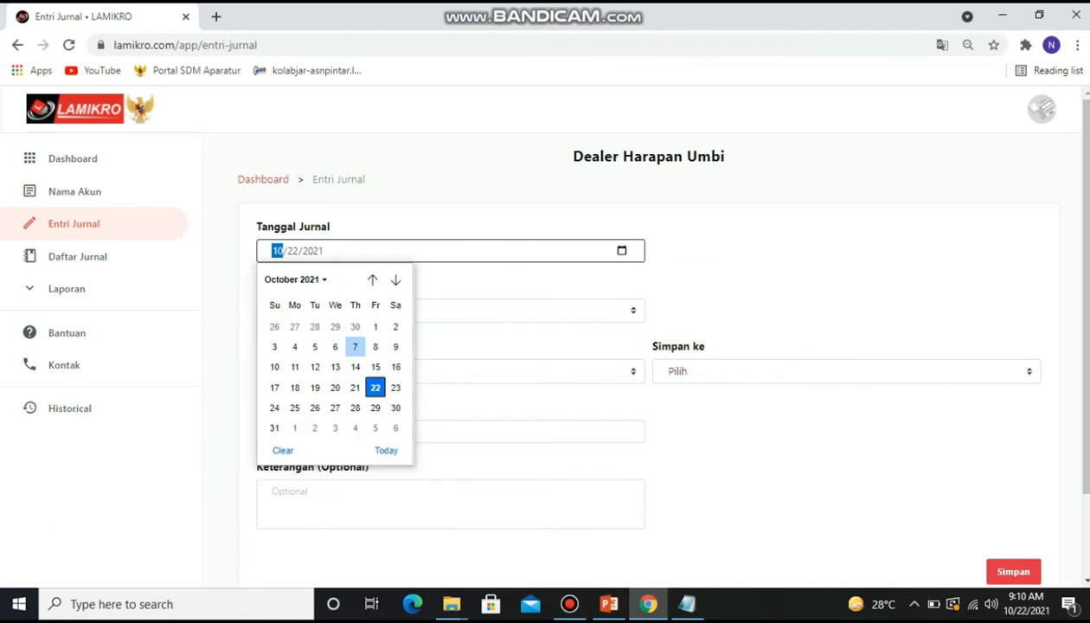
click(275, 388)
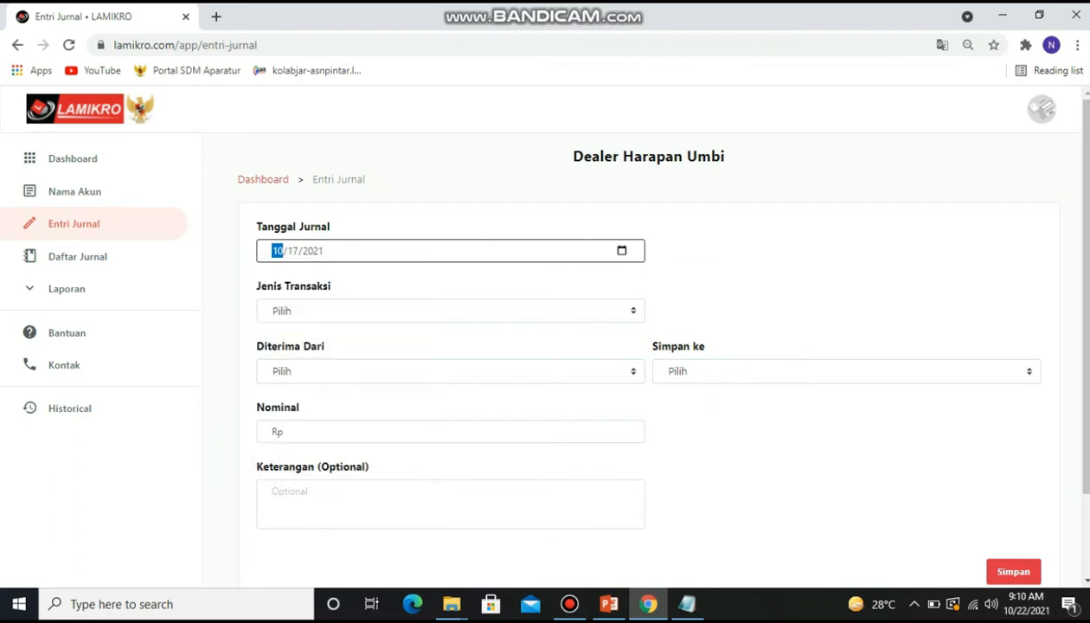
click(450, 310)
key(Down)
key(Down)
key(Down)
key(Down)
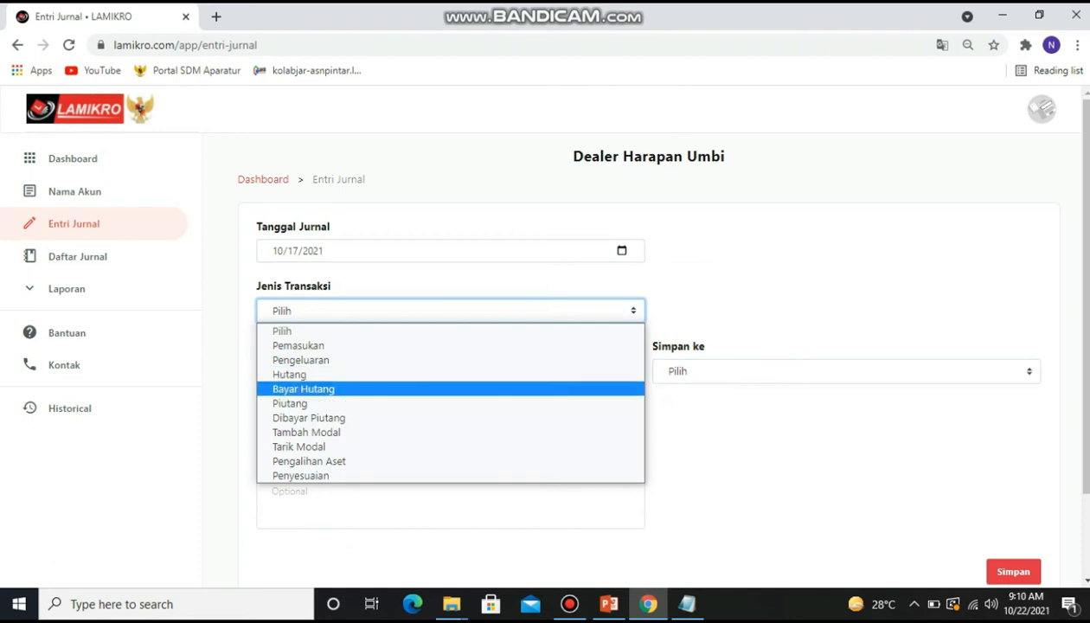
key(Return)
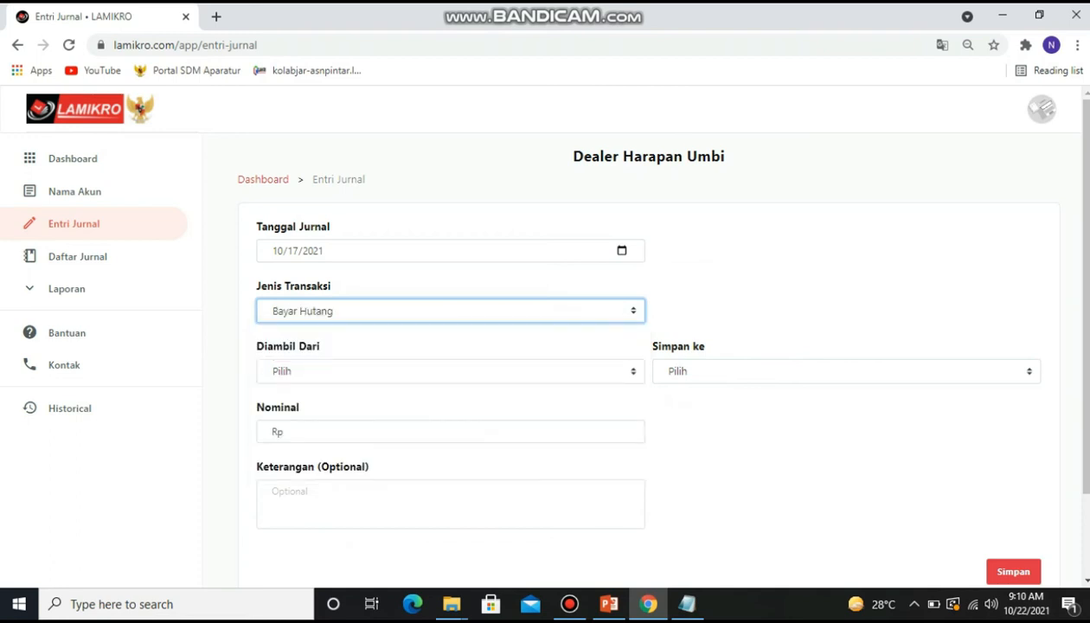
click(450, 371)
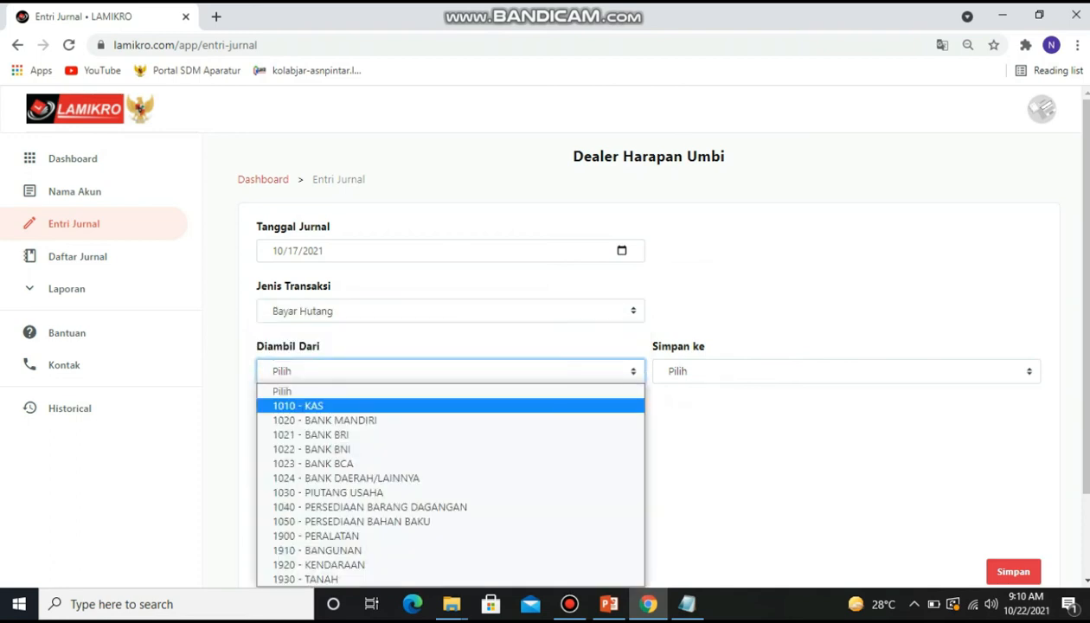
click(450, 406)
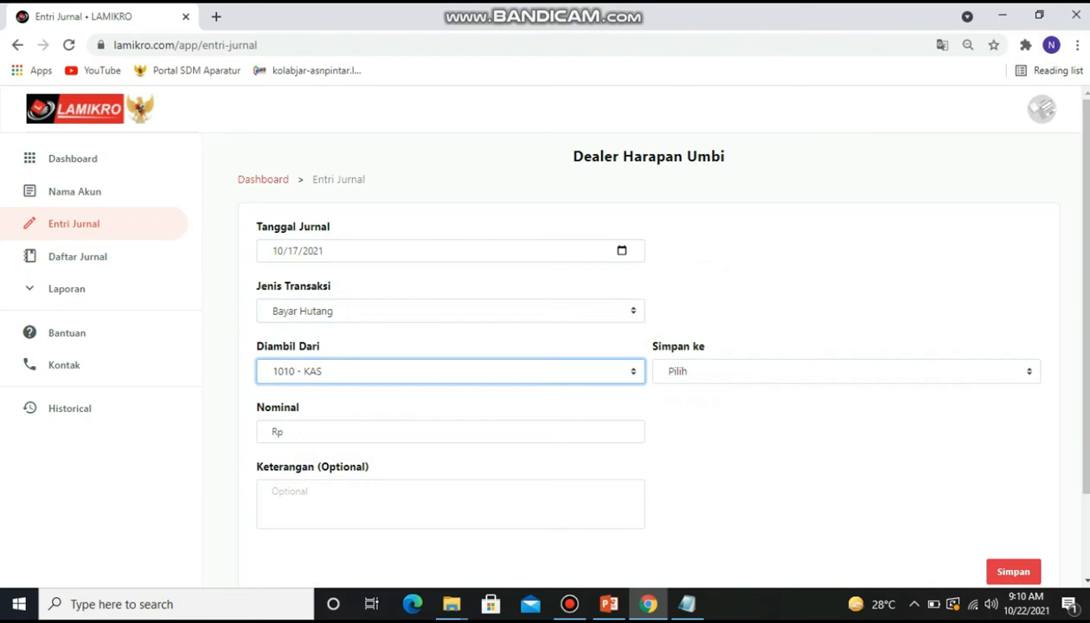
click(846, 371)
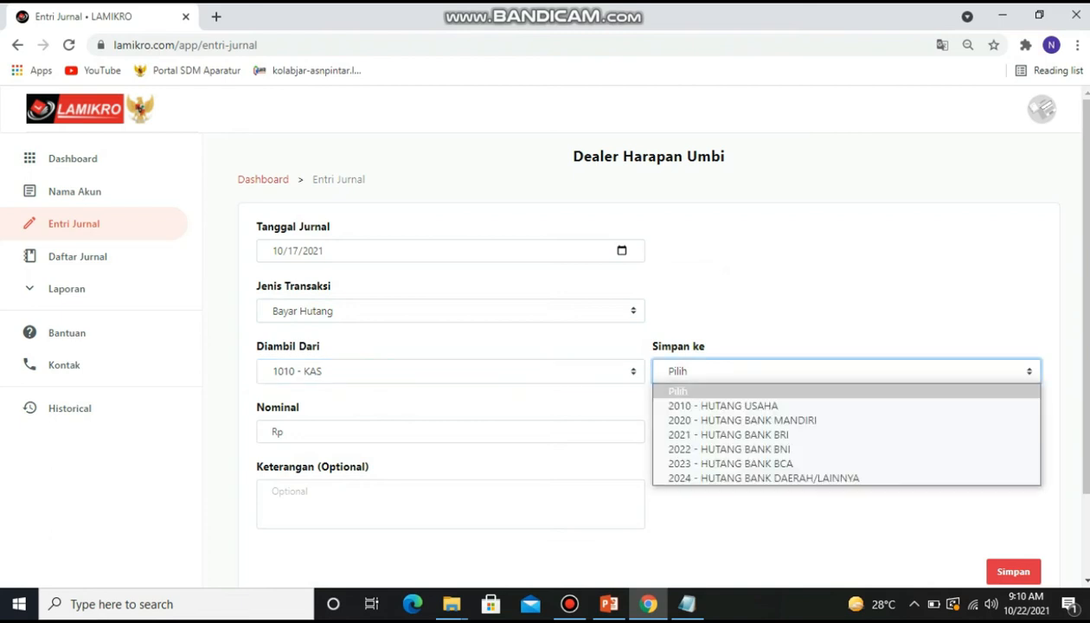
click(846, 404)
Step: Enter a nominal of Rp9.700.000 and the description "bayar sebagian hutang" for the debt payment, and save the entry
click(450, 432)
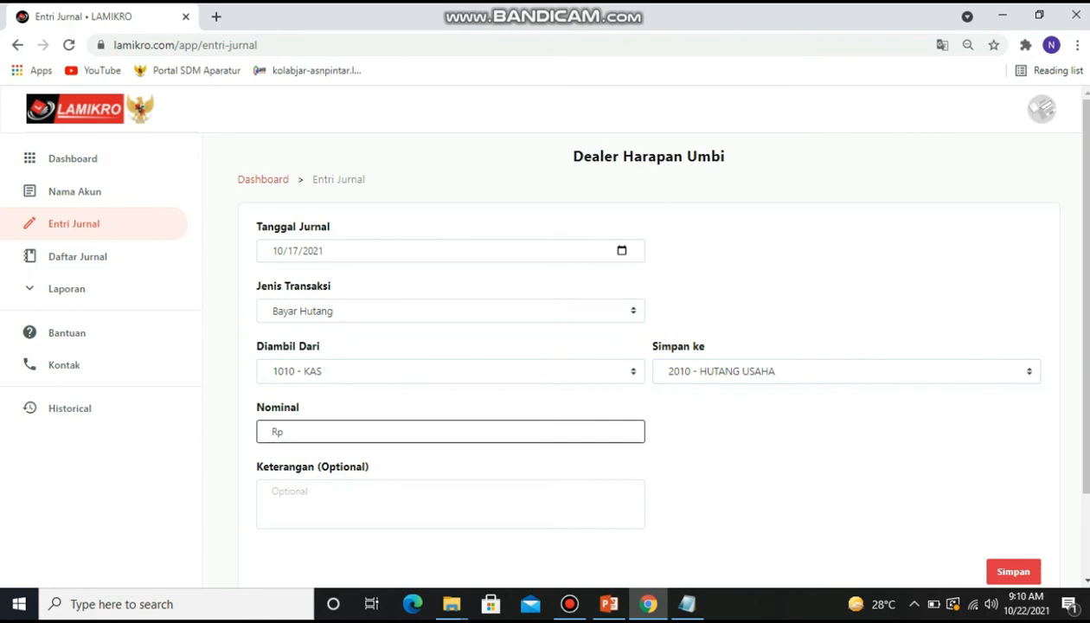
text(9.700.000)
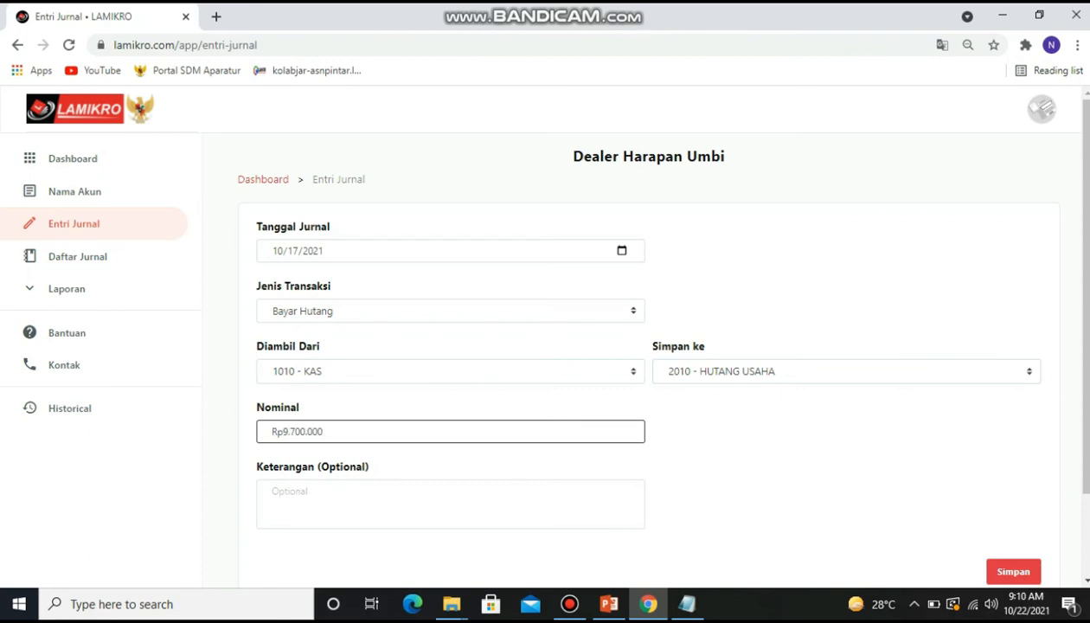
click(275, 492)
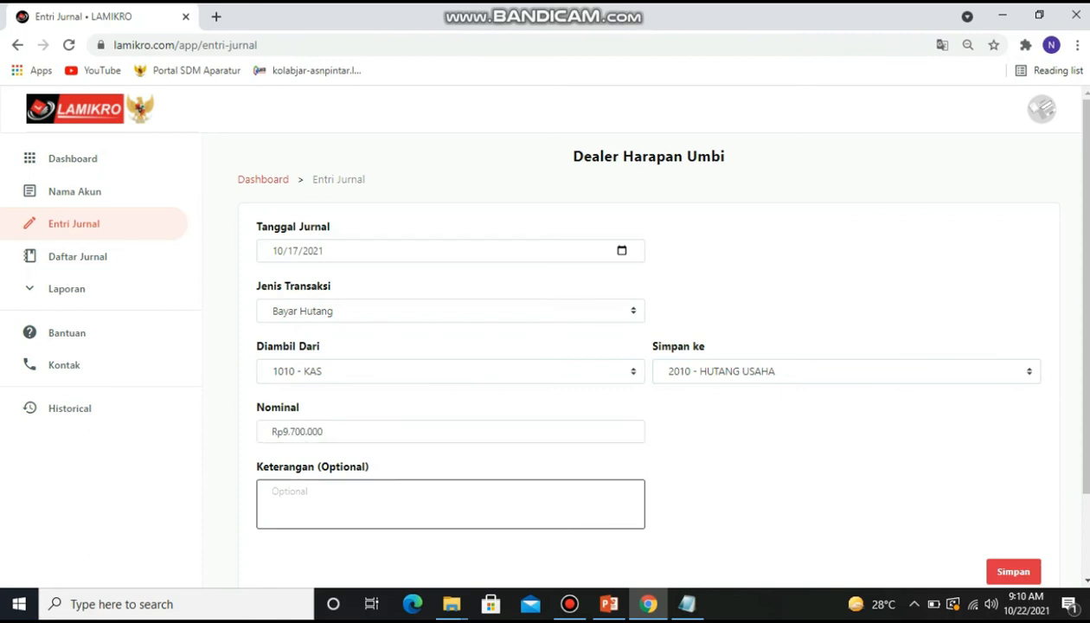
text(bayar sebagian hutang)
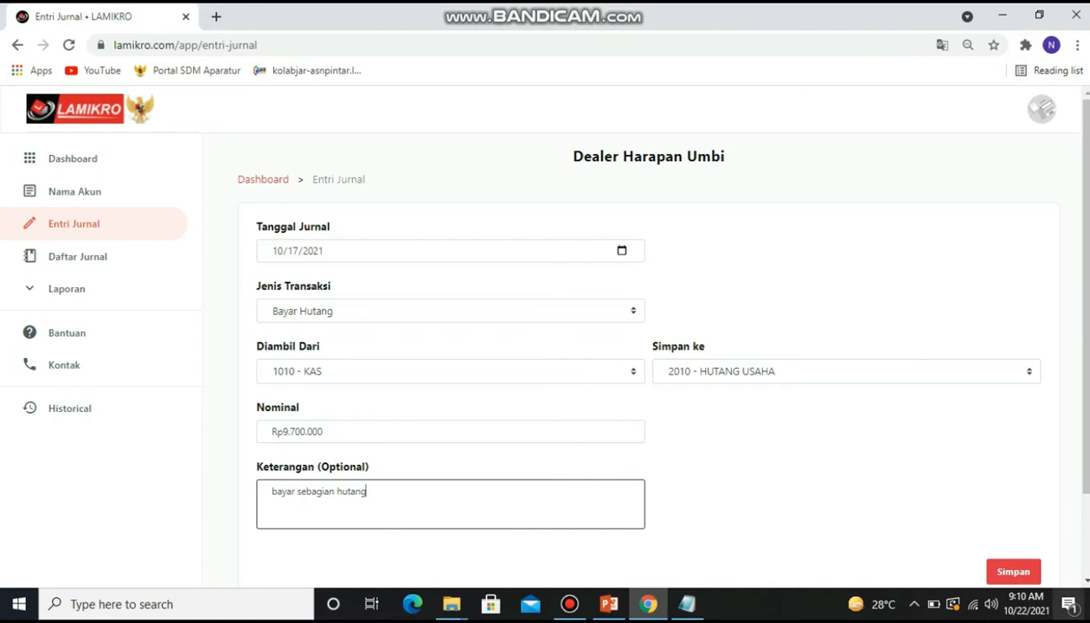
click(1014, 571)
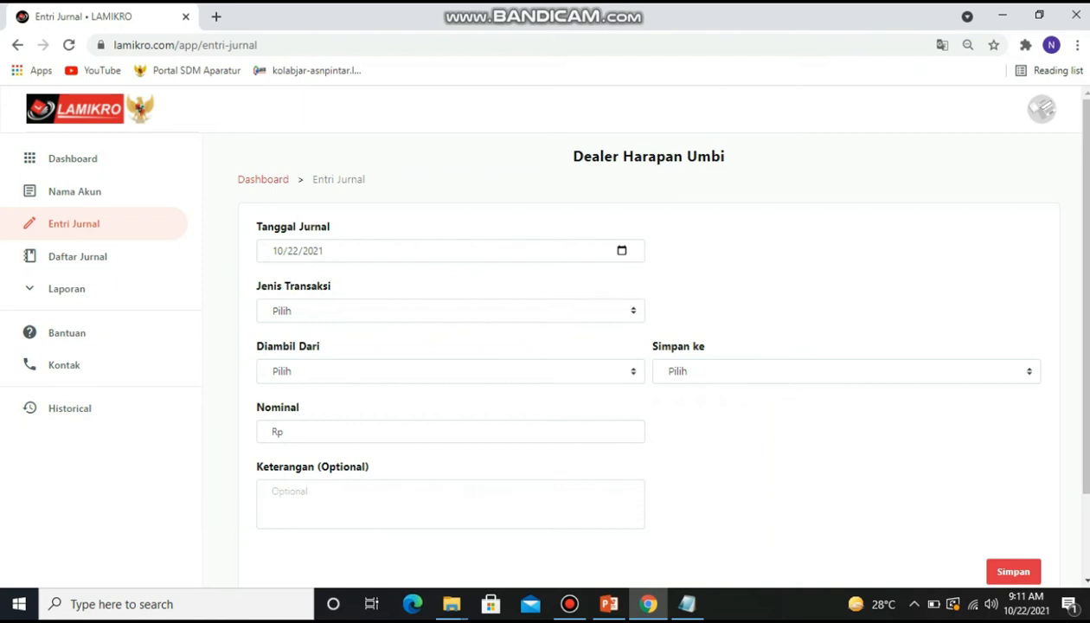
Step: Set up a journal entry dated 10/25/2021 of type Pengeluaran, taken from 1010 - KAS and stored to 6050 - BEBAN GAJI KARYAWAN
click(621, 250)
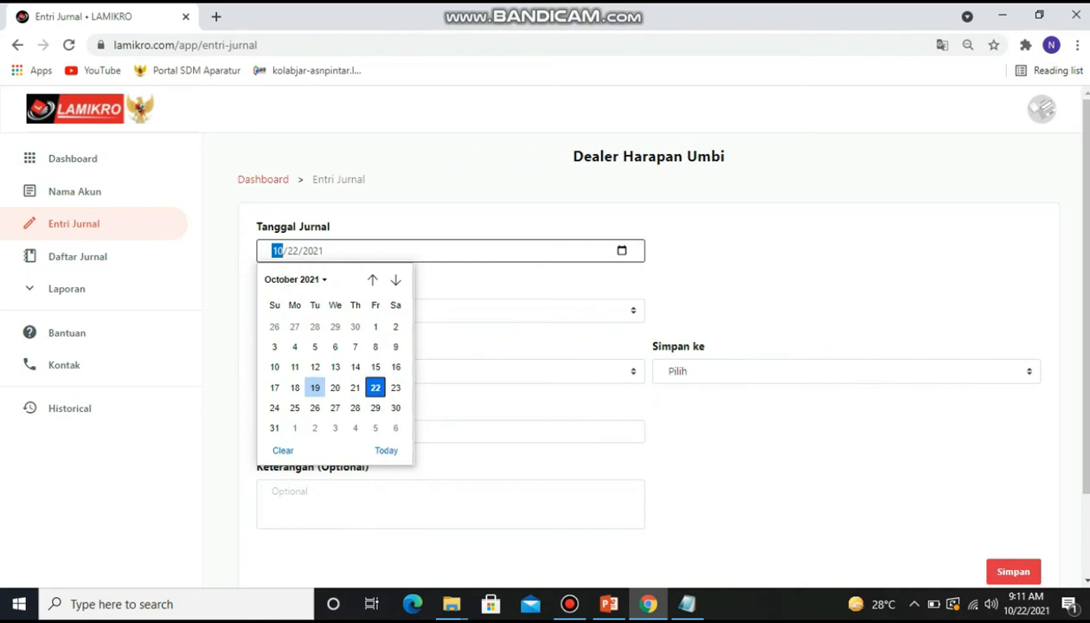
click(295, 408)
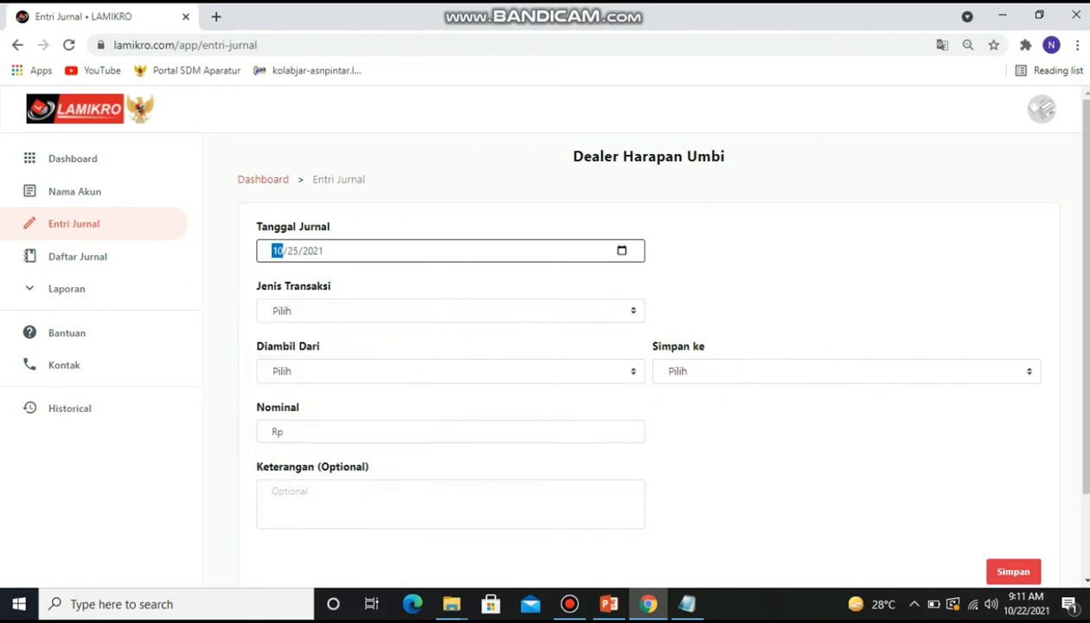
click(633, 311)
key(Down)
key(Down)
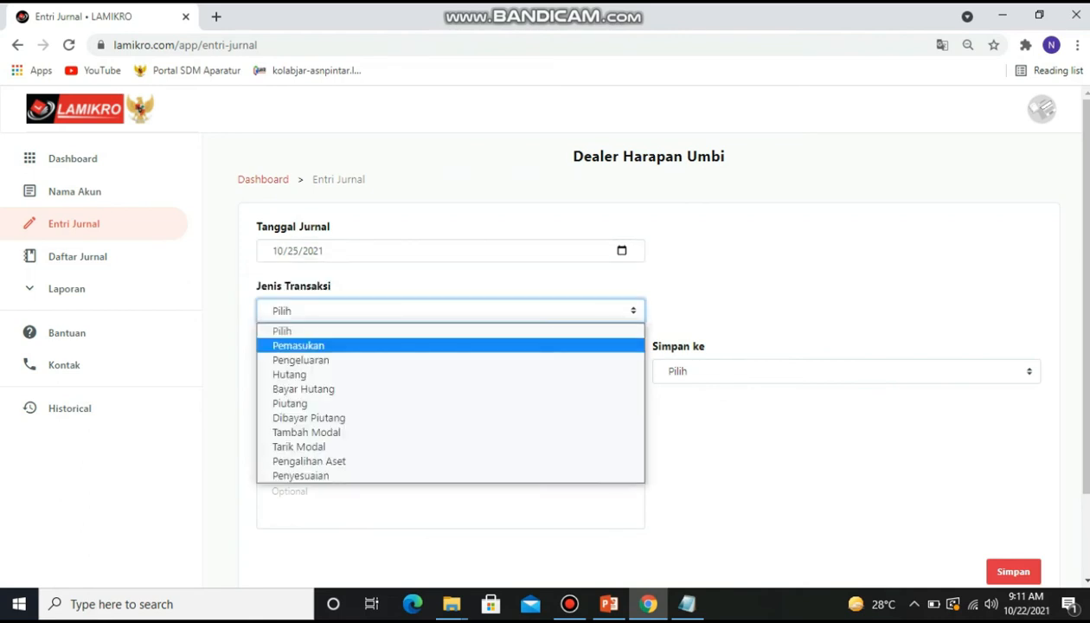
key(Return)
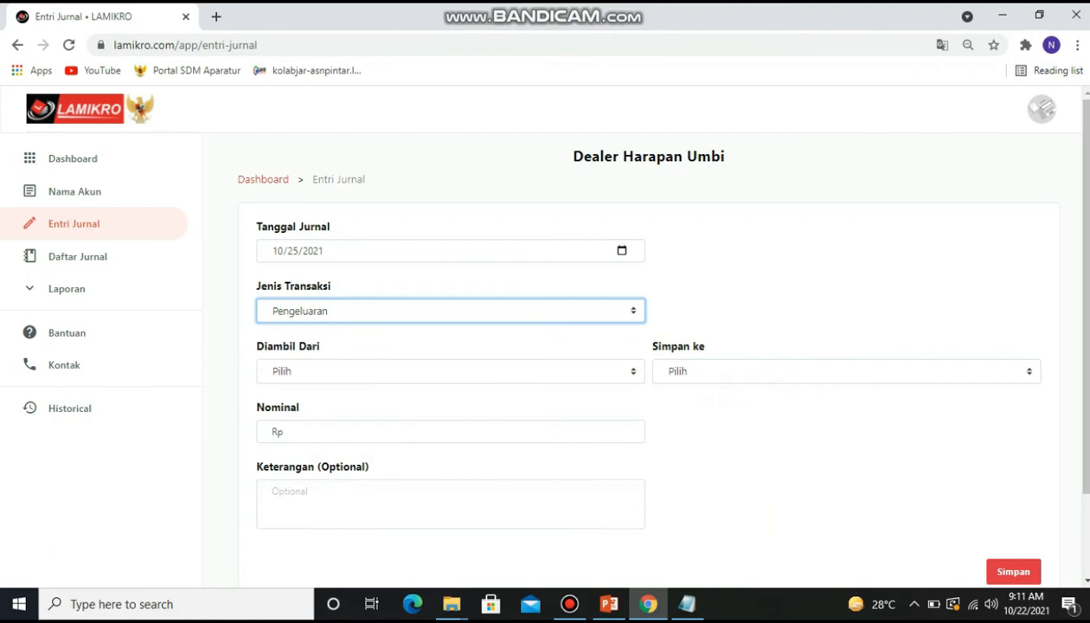
click(450, 372)
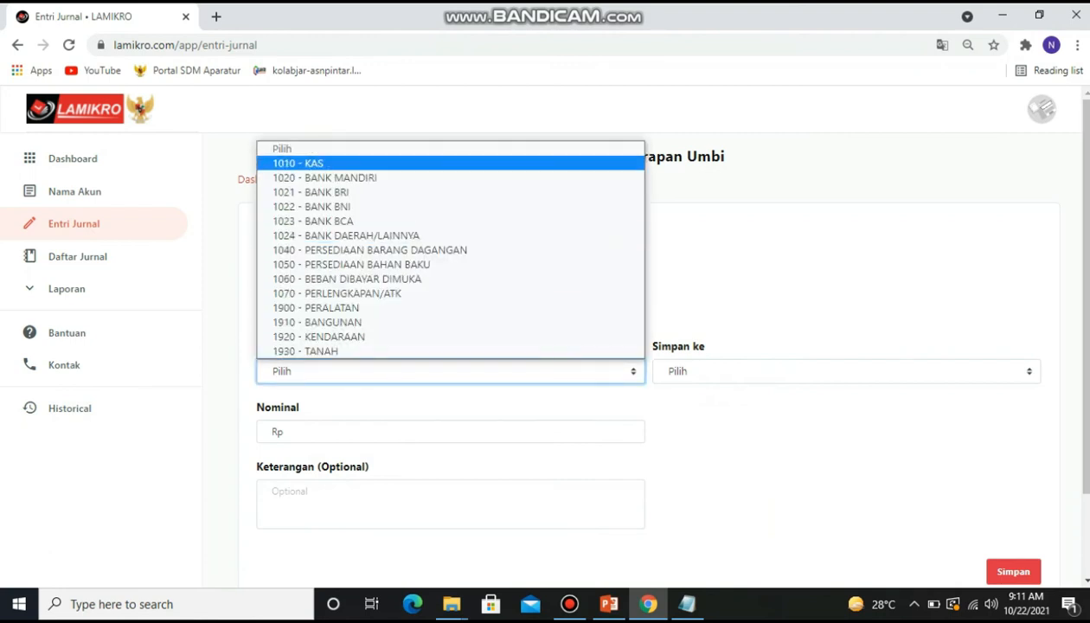
click(363, 162)
click(778, 371)
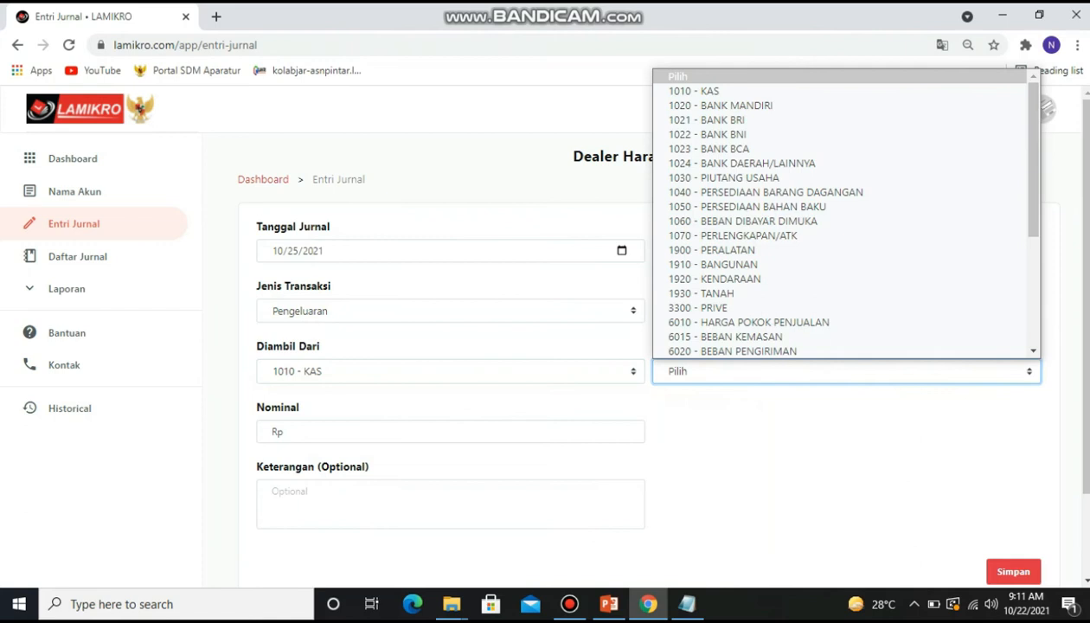
scroll(778, 199, down, 1)
scroll(779, 212, down, 2)
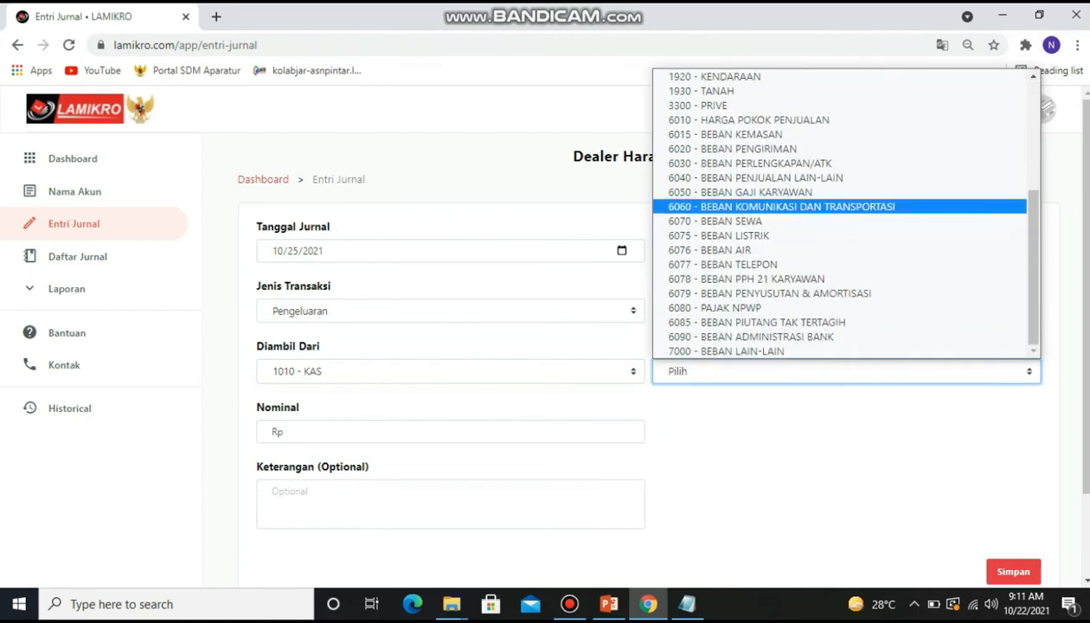
click(741, 191)
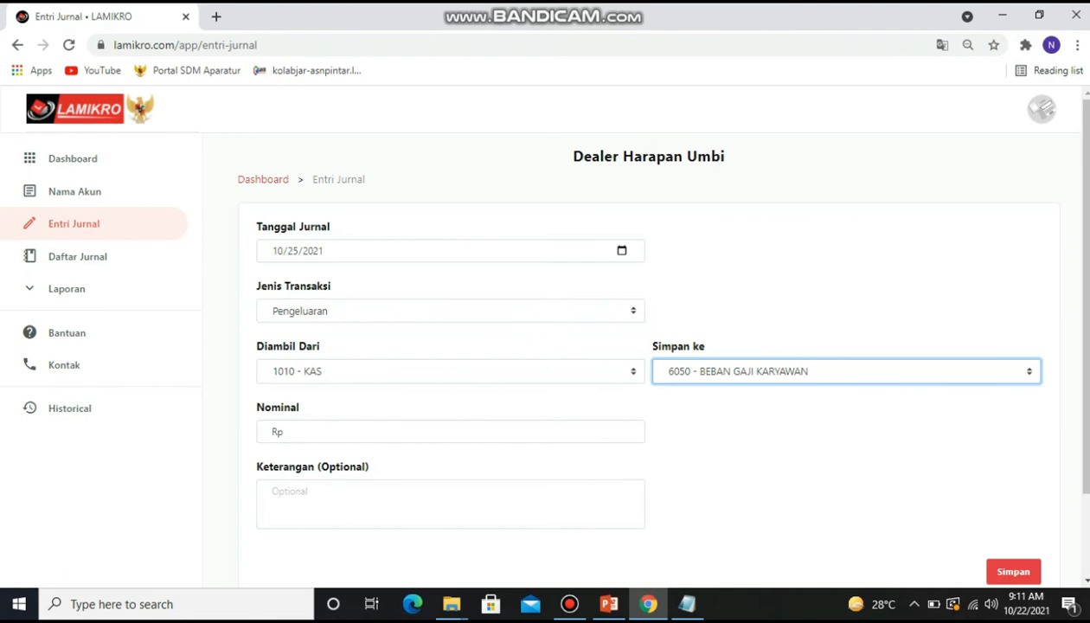
Step: Enter a nominal of Rp6.200.000 and the description "beban gaji karyawan" for the salary expense, and save the entry
click(274, 432)
text(6)
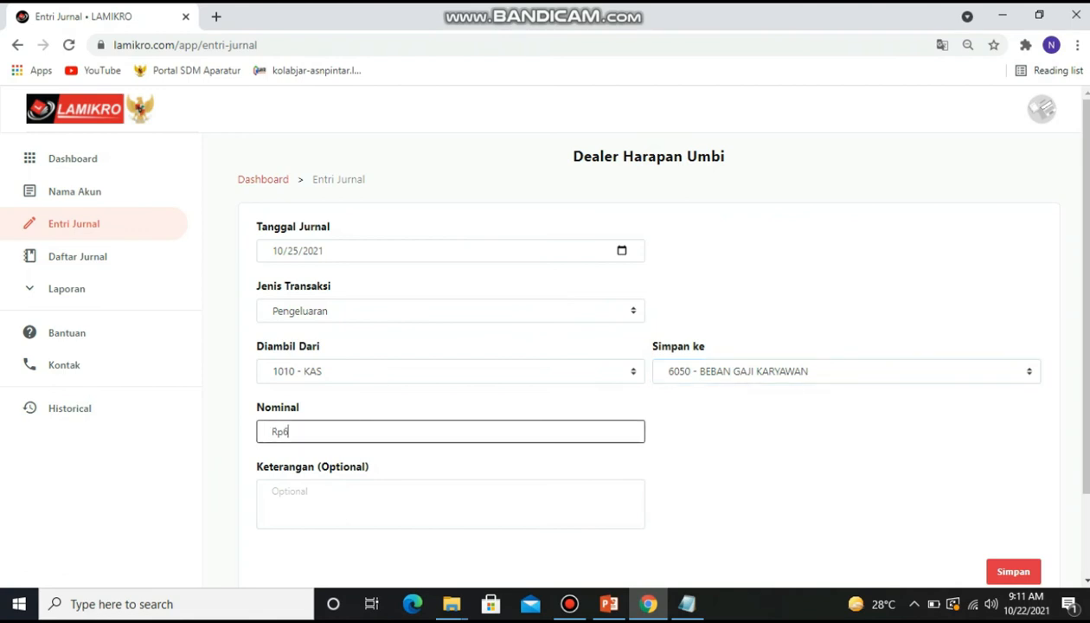
text(.200.000)
click(273, 491)
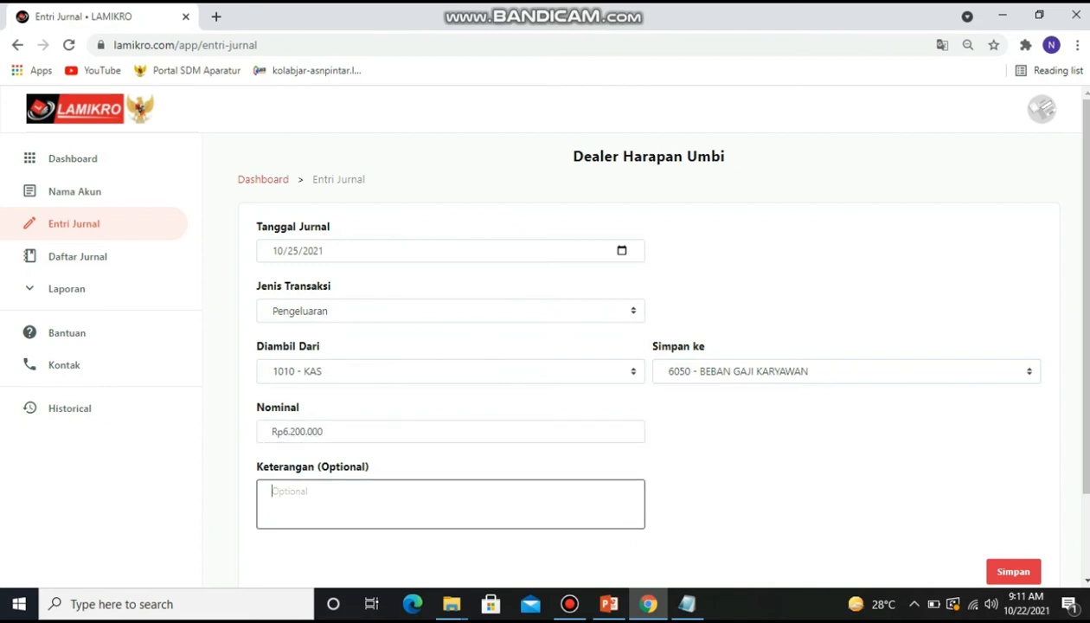
text(beban gaji karyawan)
click(1013, 572)
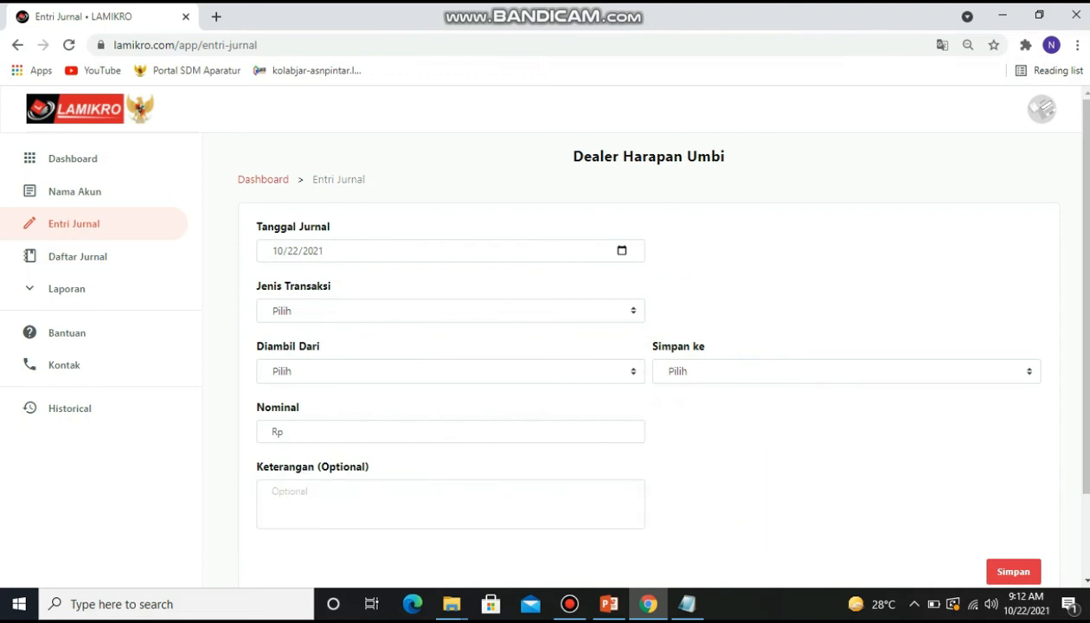
Step: Set up a journal entry dated 10/26/2021 of type Piutang, from 4020 - PENDAPATAN JASA and stored to 1030 - PIUTANG USAHA
click(622, 250)
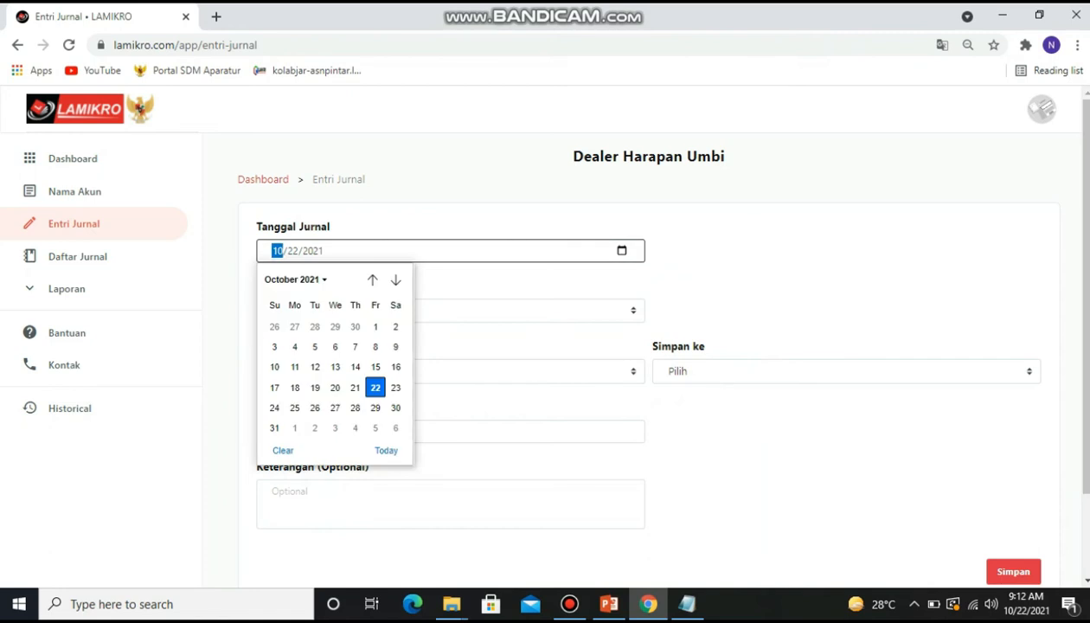
click(315, 407)
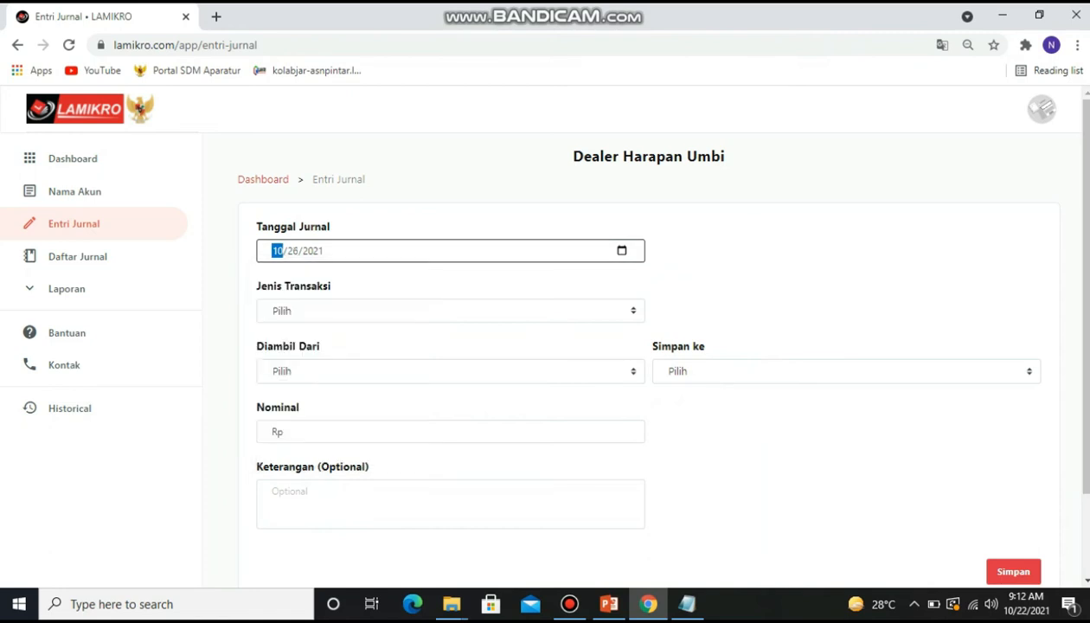
click(451, 311)
key(Down)
key(Down)
key(Down)
key(Down)
key(Down)
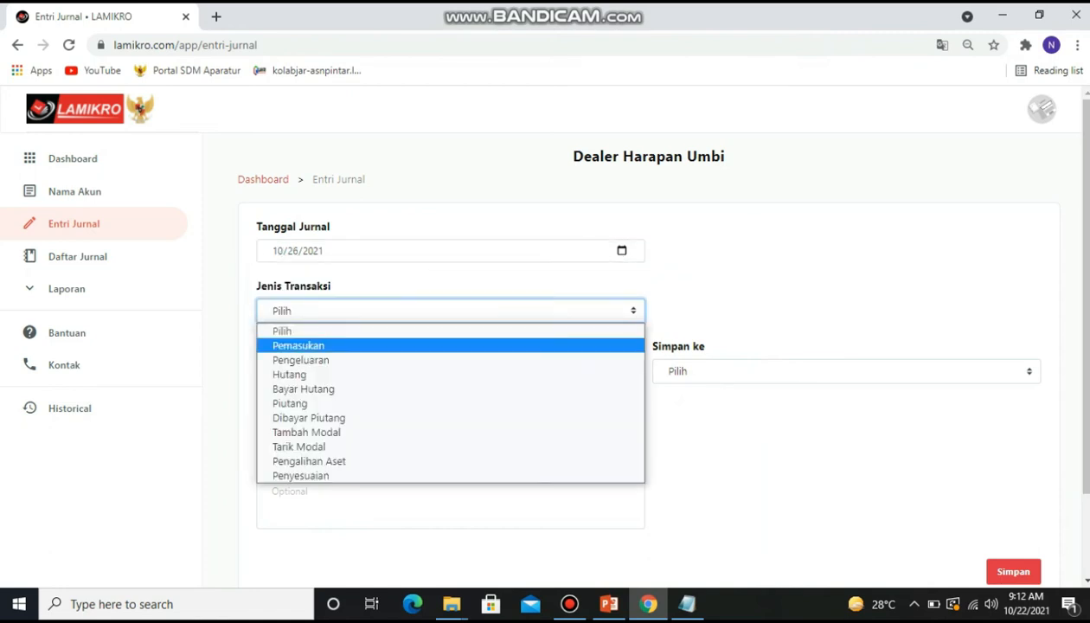
key(Return)
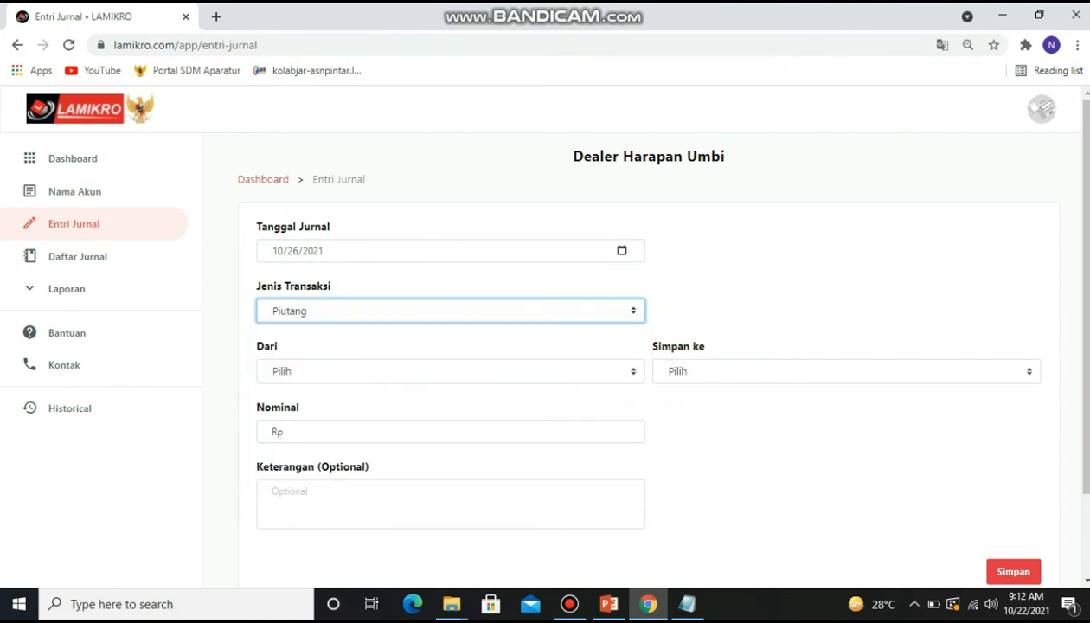
click(451, 371)
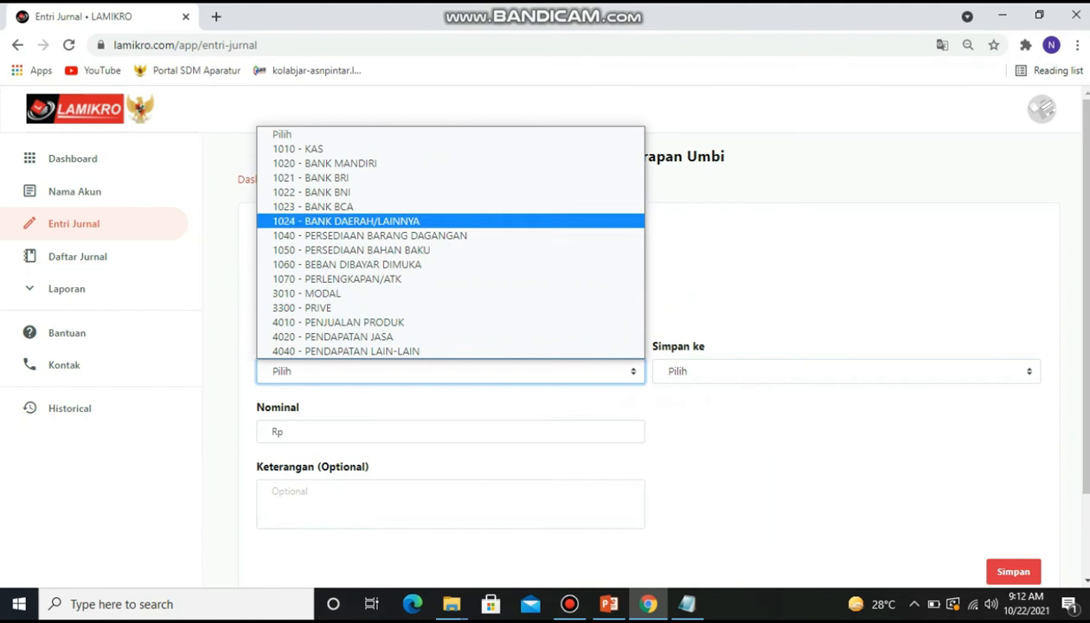
click(333, 337)
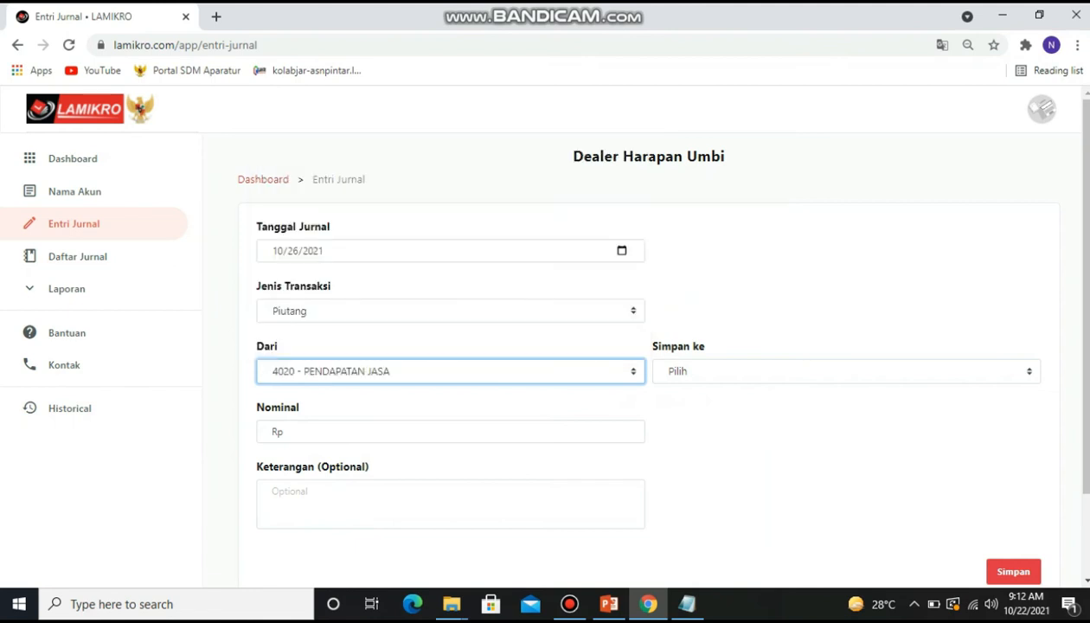
click(778, 371)
click(745, 406)
Step: Enter a nominal of Rp11.000.000 and the description "piutang pendapatan jasa" for the receivable, and save the entry
click(273, 431)
text(11.000.000)
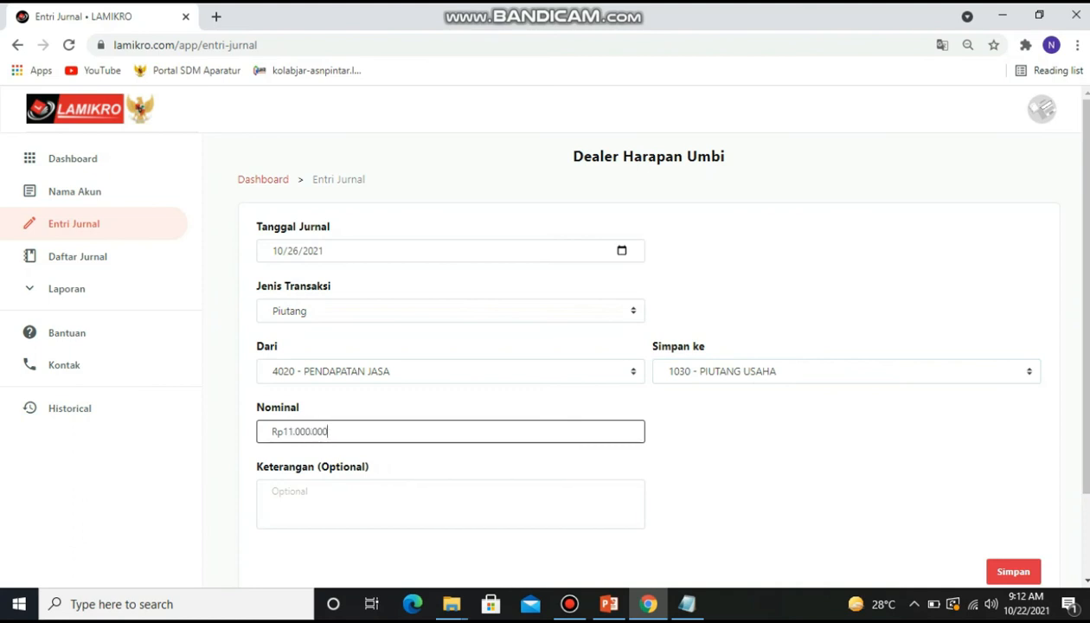
click(274, 492)
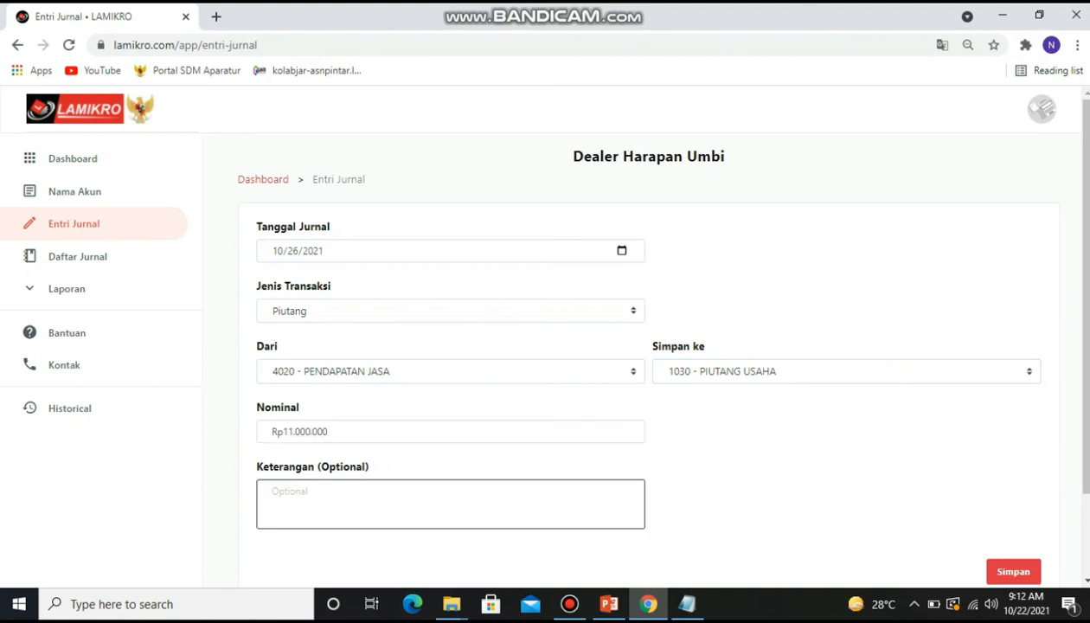
text(piutang pendapatan jasa)
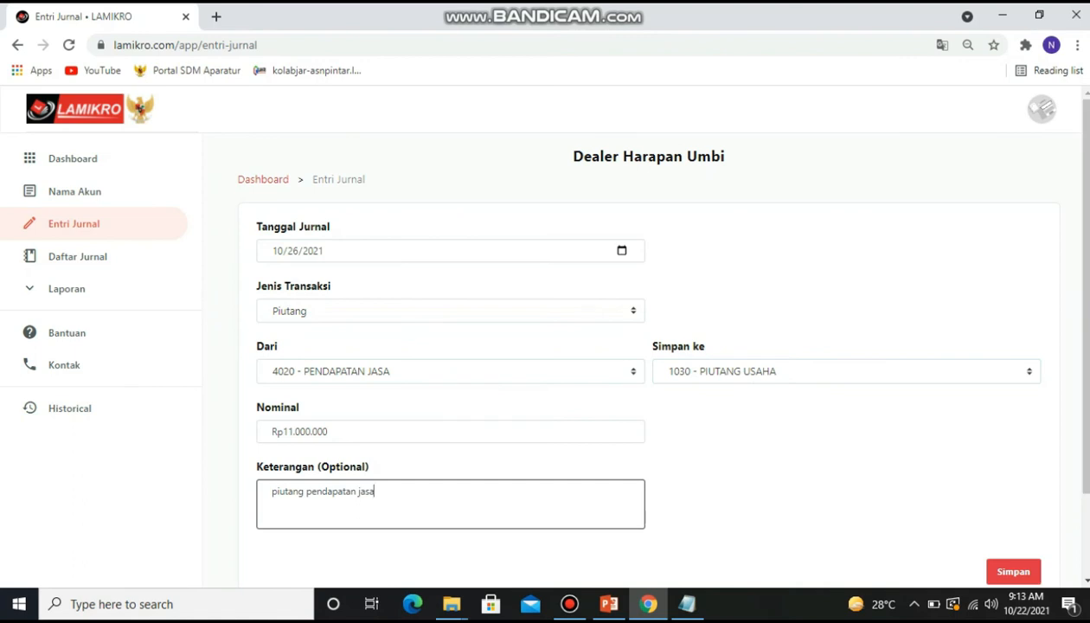
click(1014, 572)
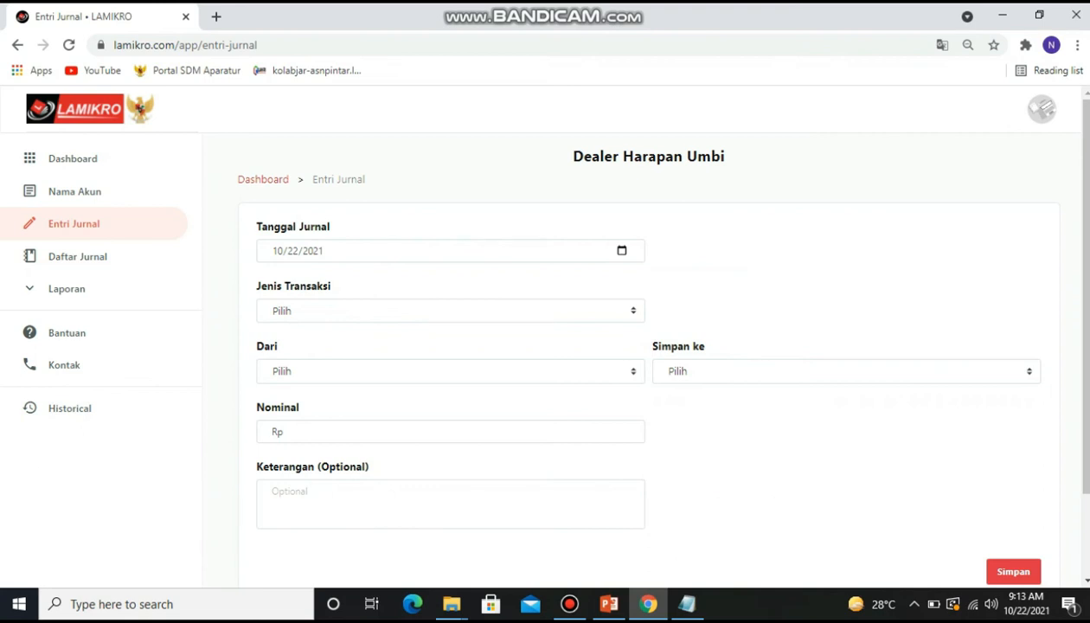
Step: Set up a journal entry dated 10/27/2021 of type Penyesuaian, from 1070 - PERLENGKAPAN/ATK and stored to 6030 - BEBAN PERLENGKAPAN/ATK
click(622, 251)
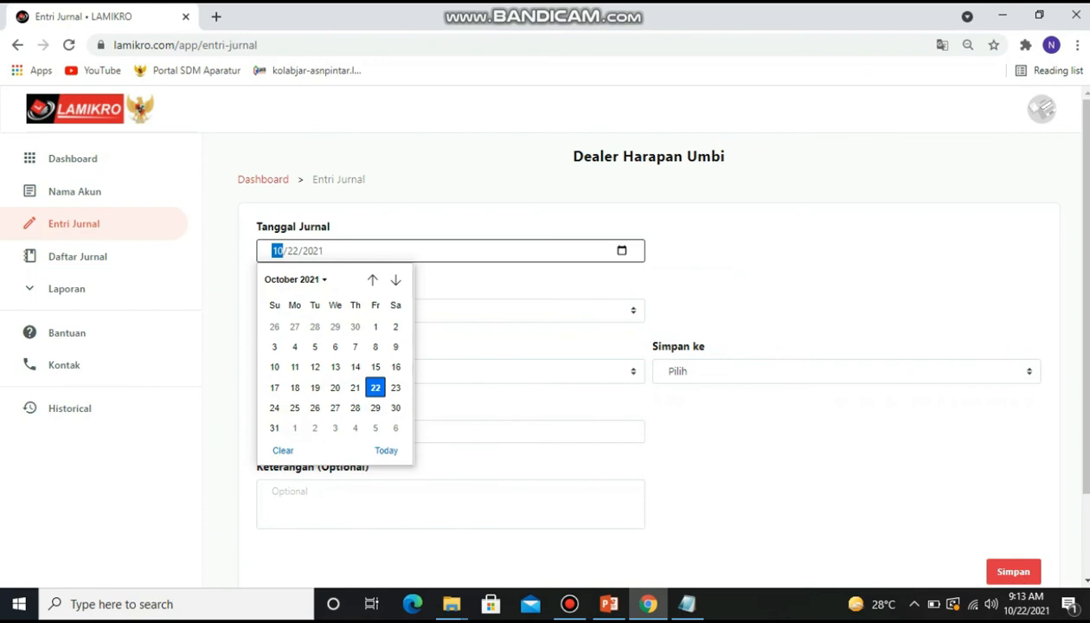
click(335, 408)
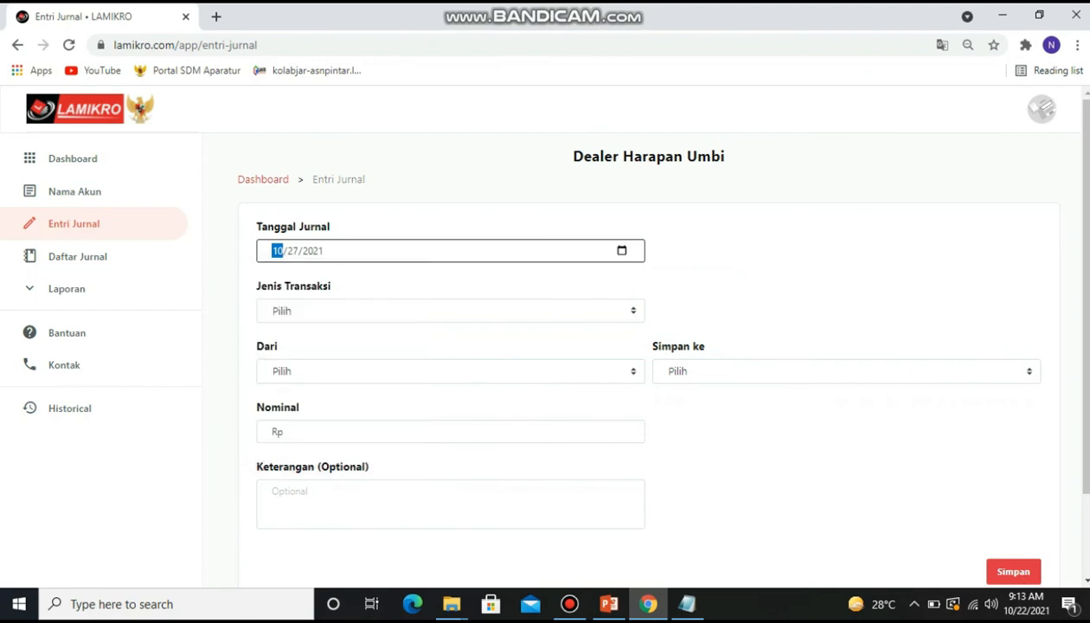
click(450, 311)
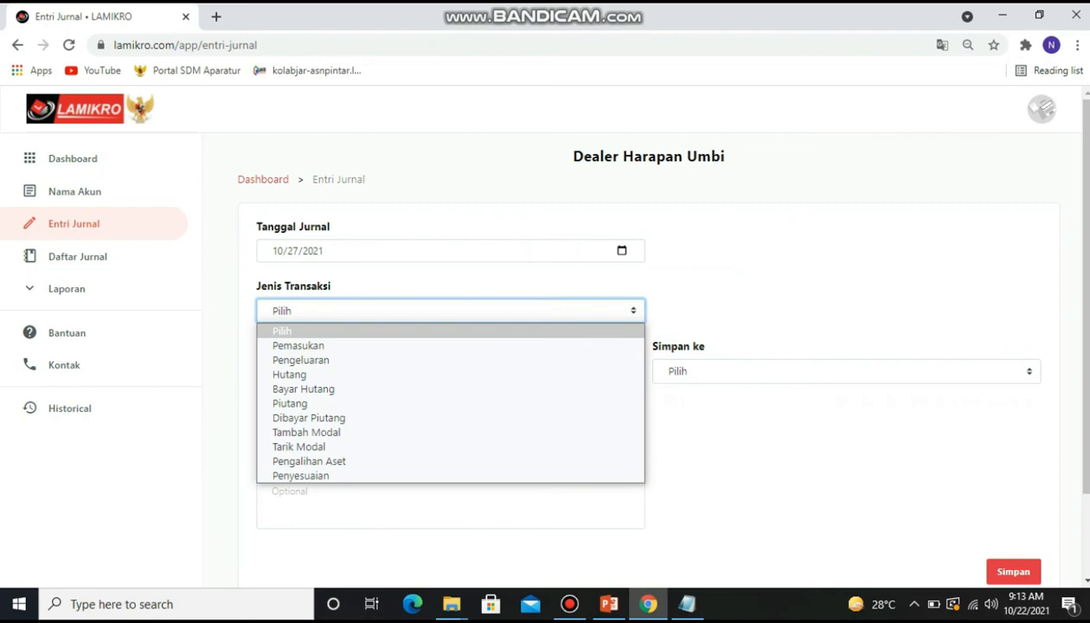
click(301, 475)
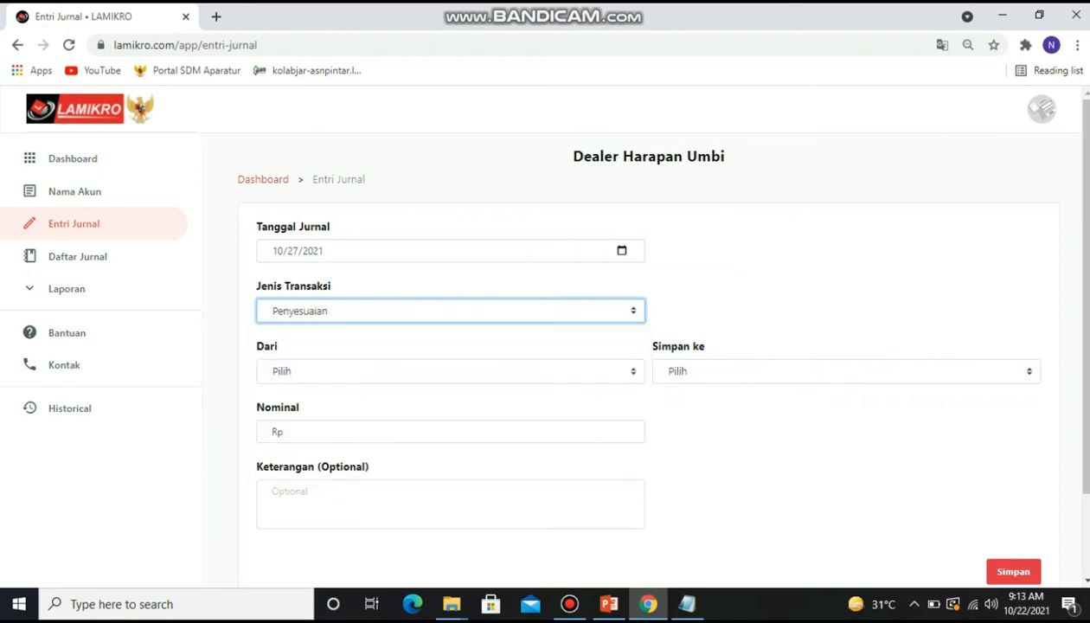
click(450, 371)
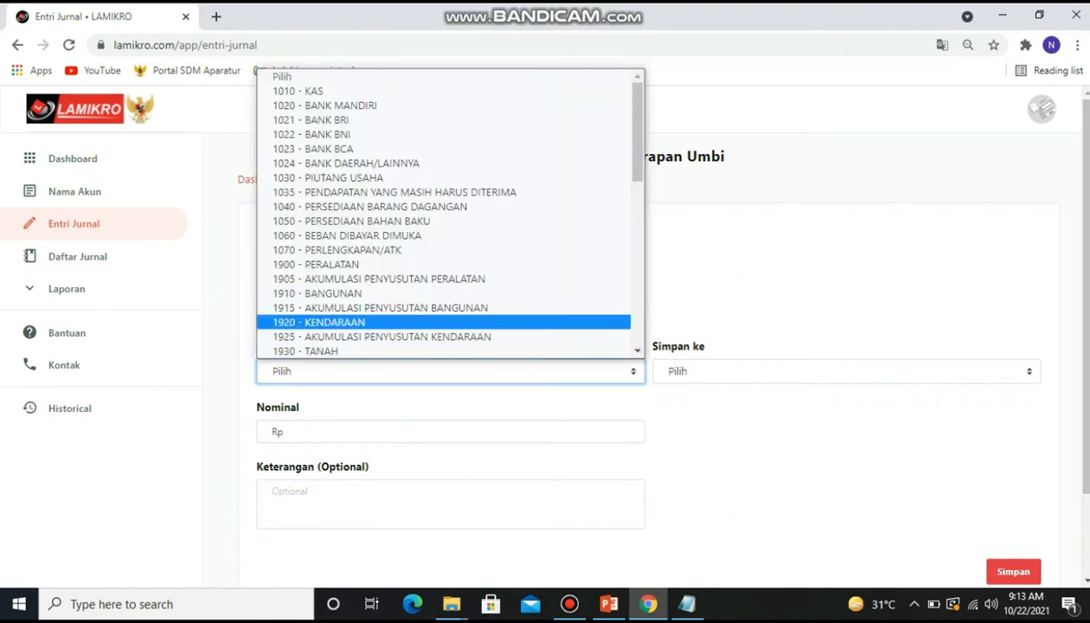
click(337, 250)
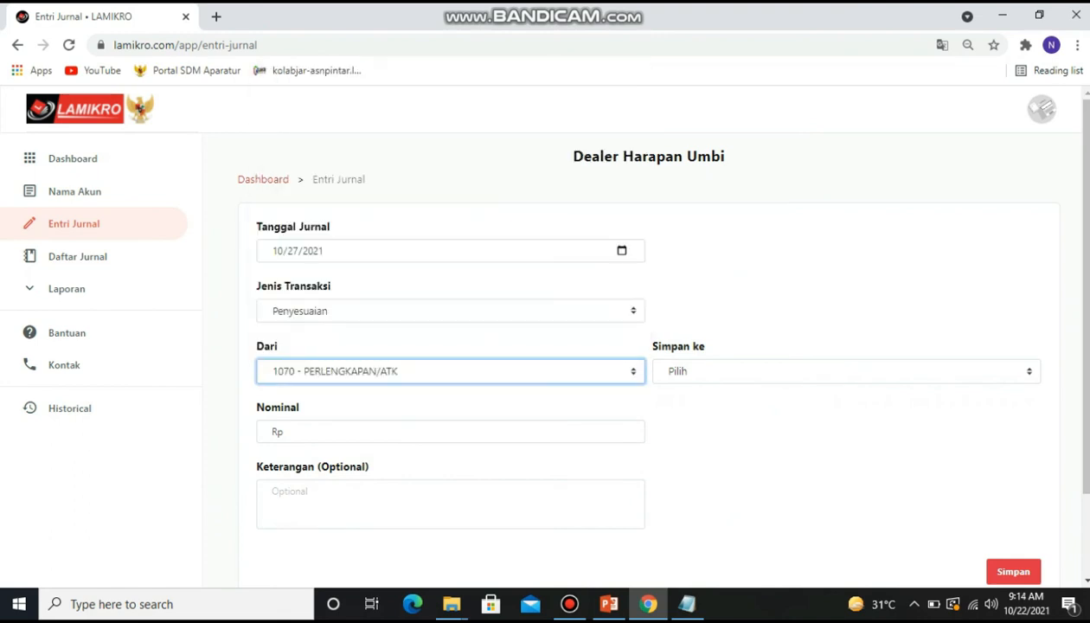
click(846, 372)
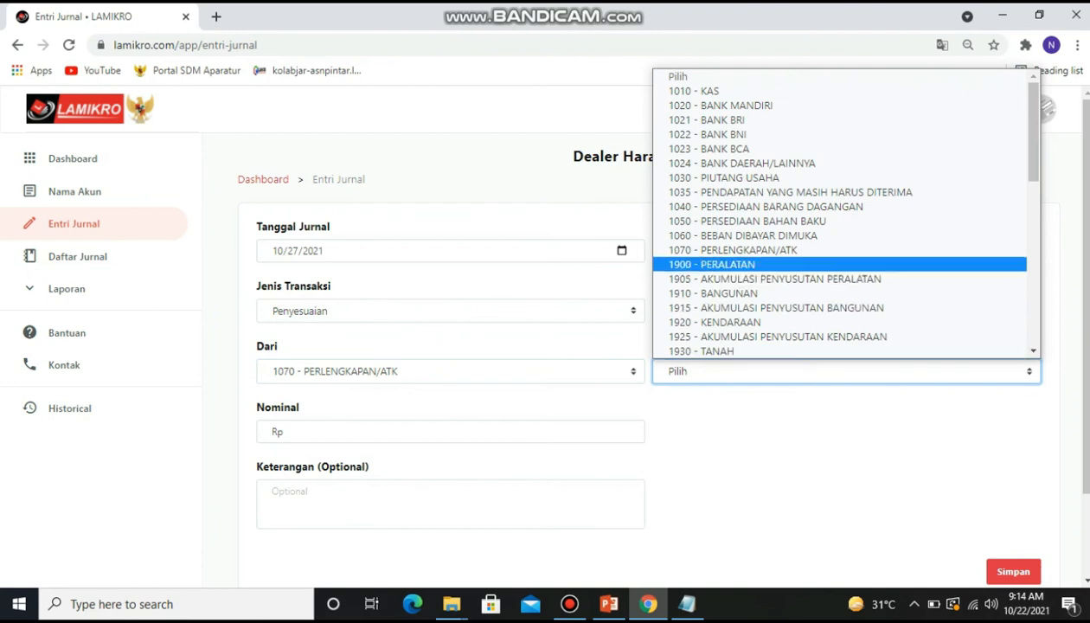
scroll(779, 279, down, 3)
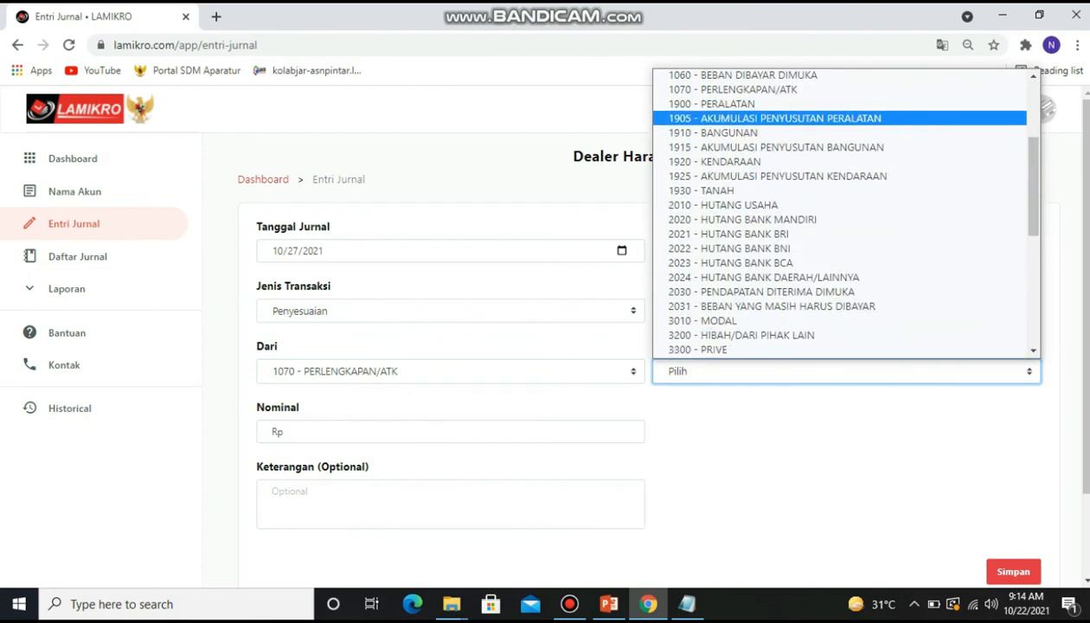
scroll(779, 262, down, 3)
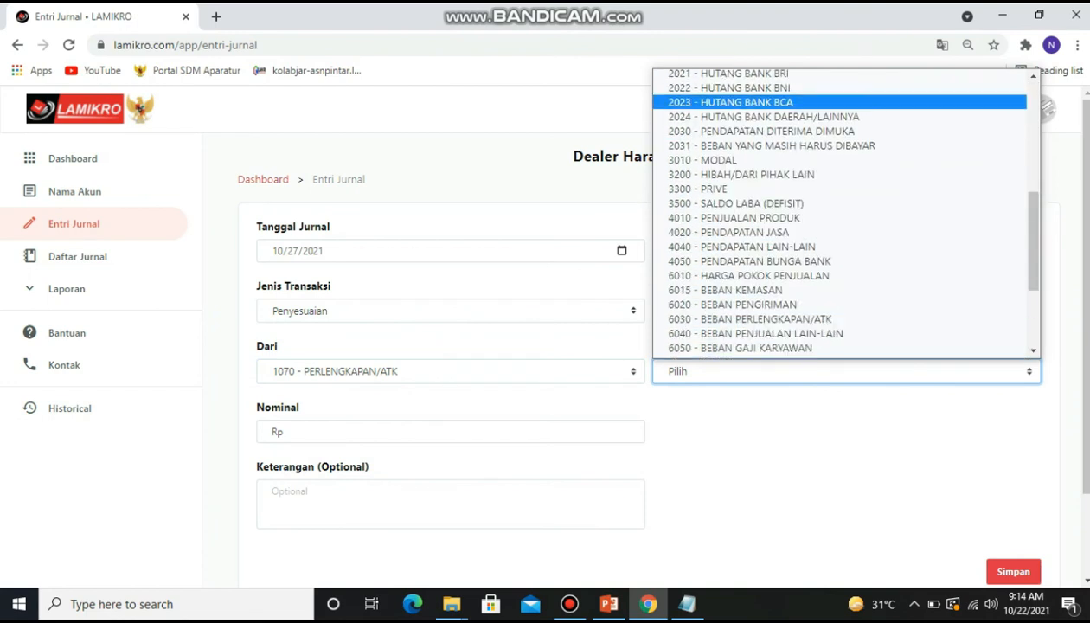
click(749, 318)
Step: Enter a nominal of Rp8.000.000 and the description "beban perlengkapan" for the supplies adjustment, and save the entry
click(274, 431)
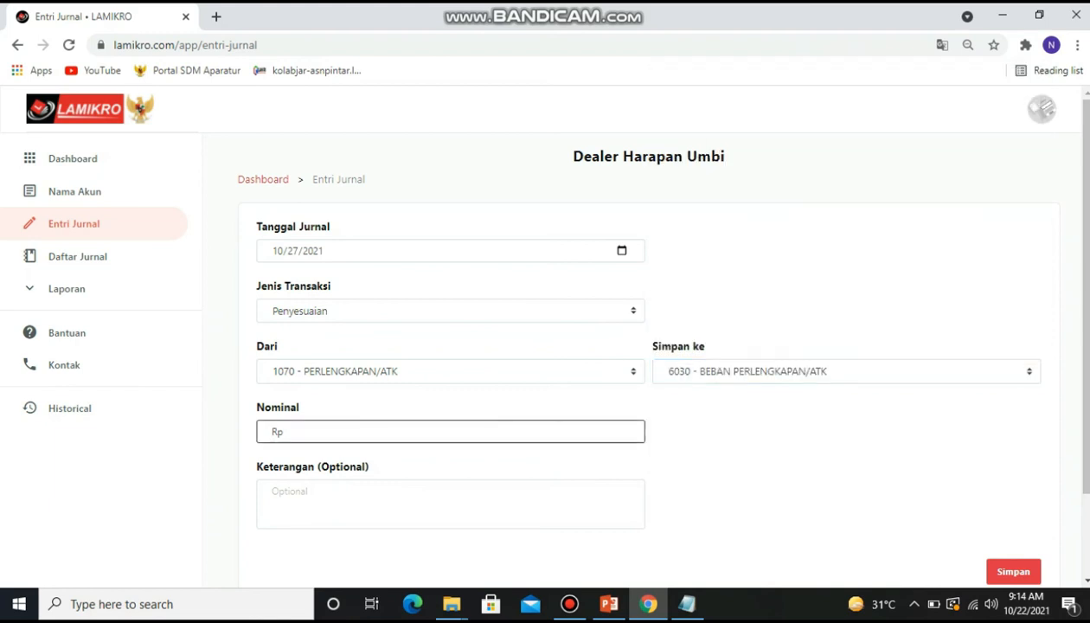
text(8.000.000)
click(273, 492)
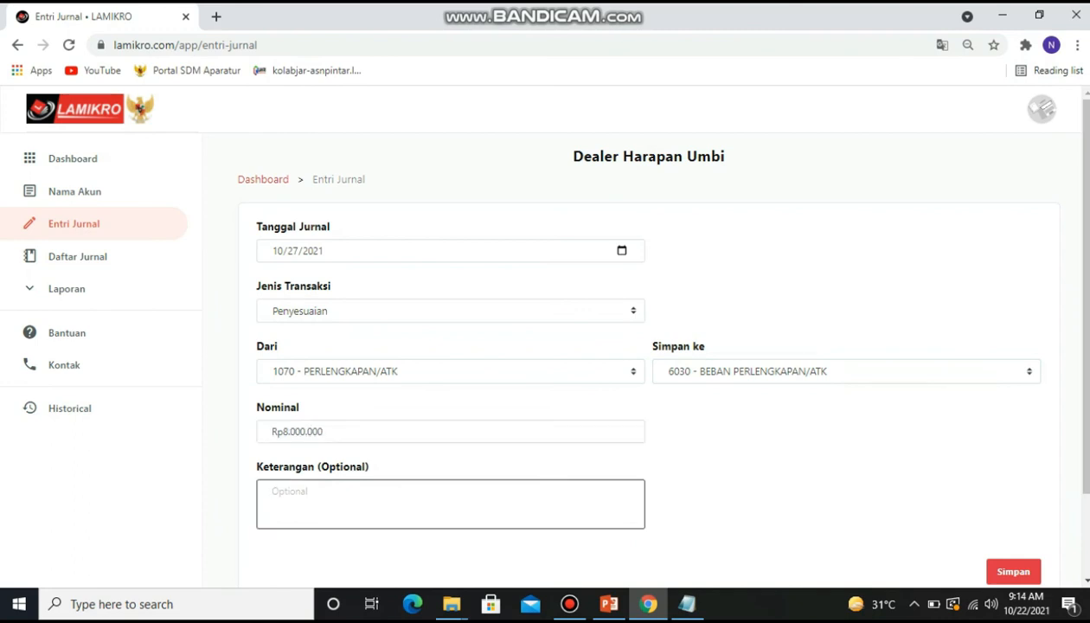
text(beban perlengkapan)
click(1014, 571)
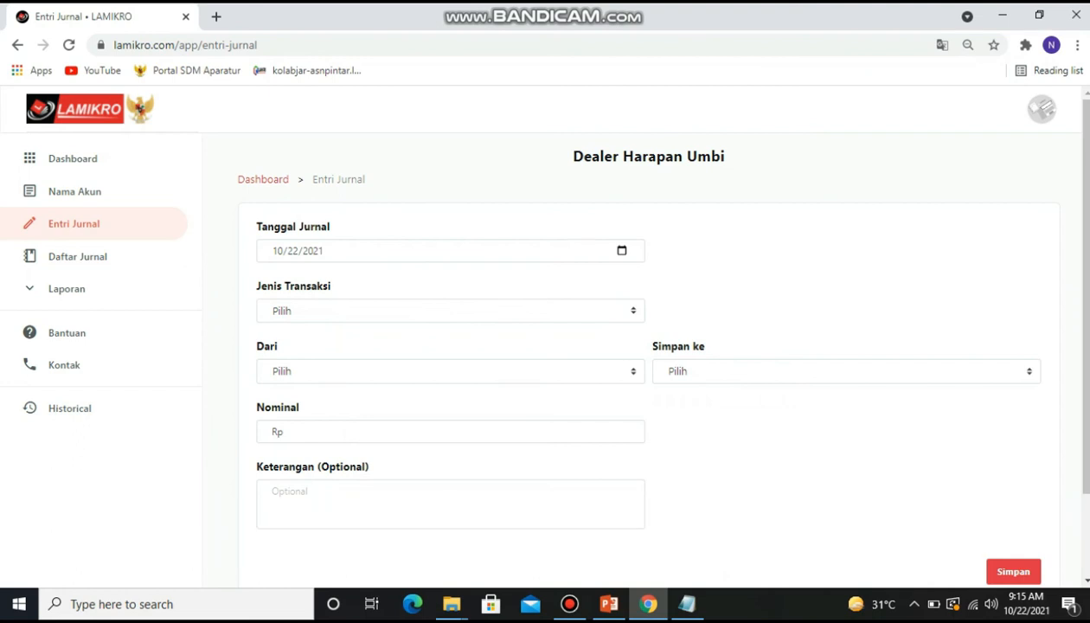
Step: Set up a journal entry dated 10/29/2021 of type Pengeluaran, taken from 1010 - KAS and stored to 6075 - BEBAN LISTRIK
click(622, 251)
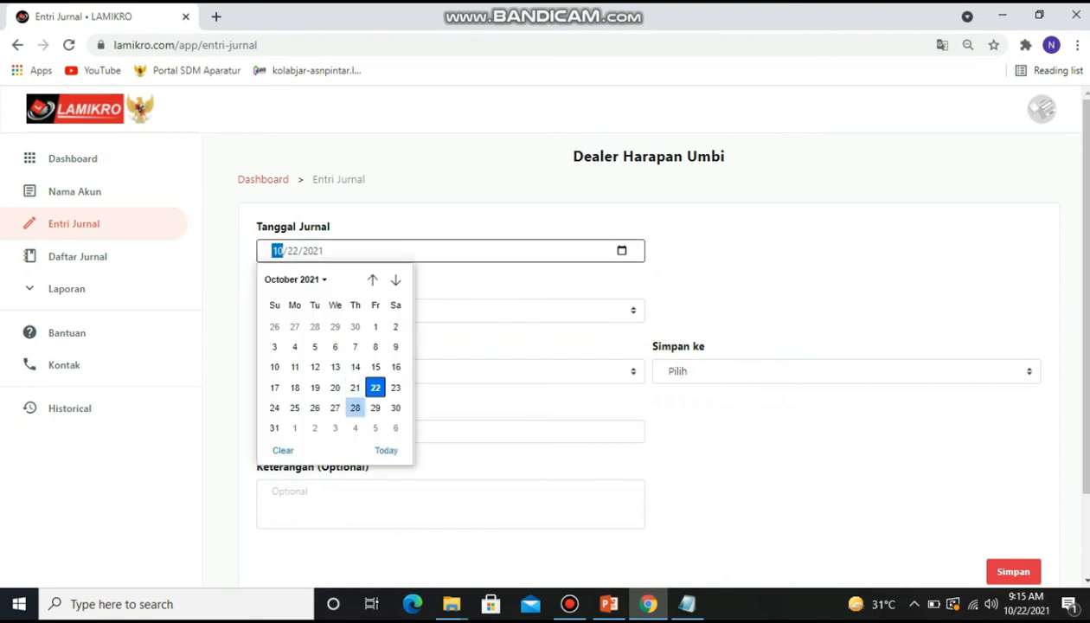
click(376, 408)
click(450, 311)
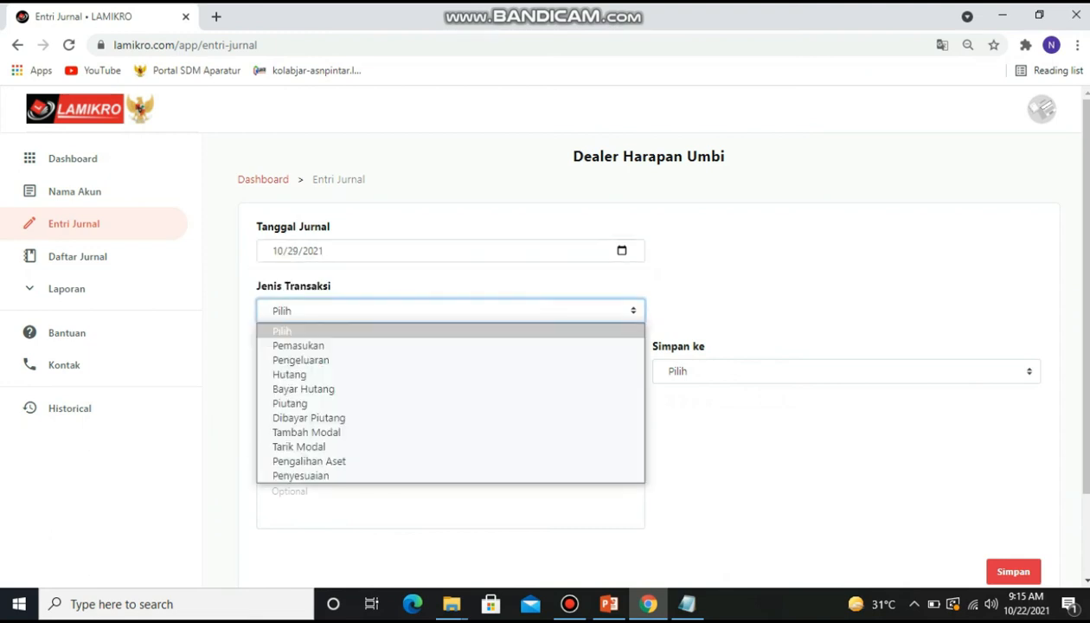
click(301, 360)
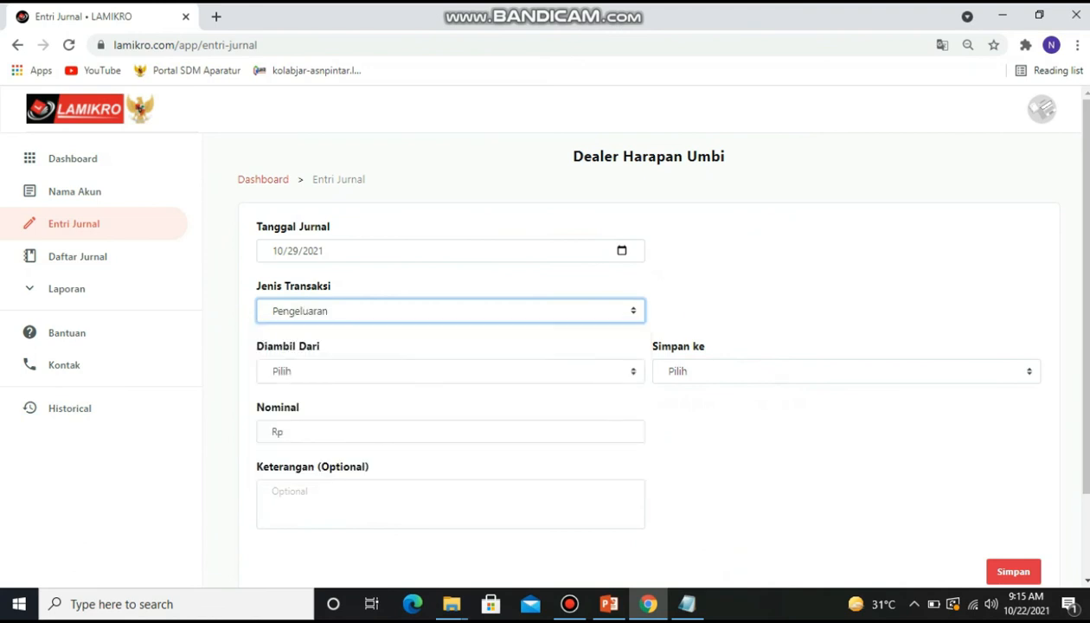
click(450, 372)
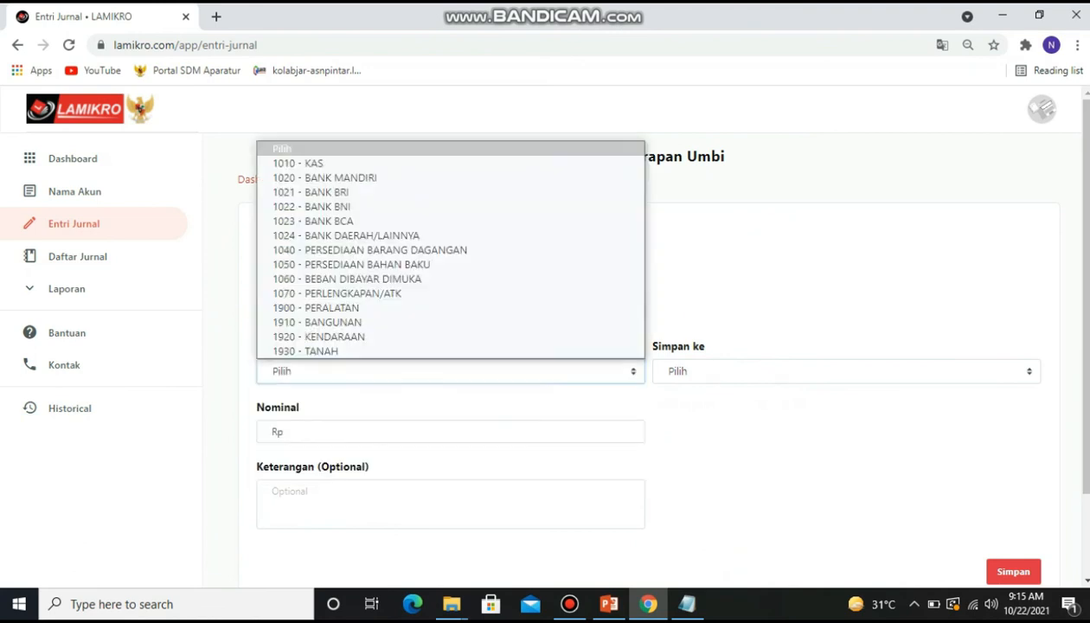
click(298, 162)
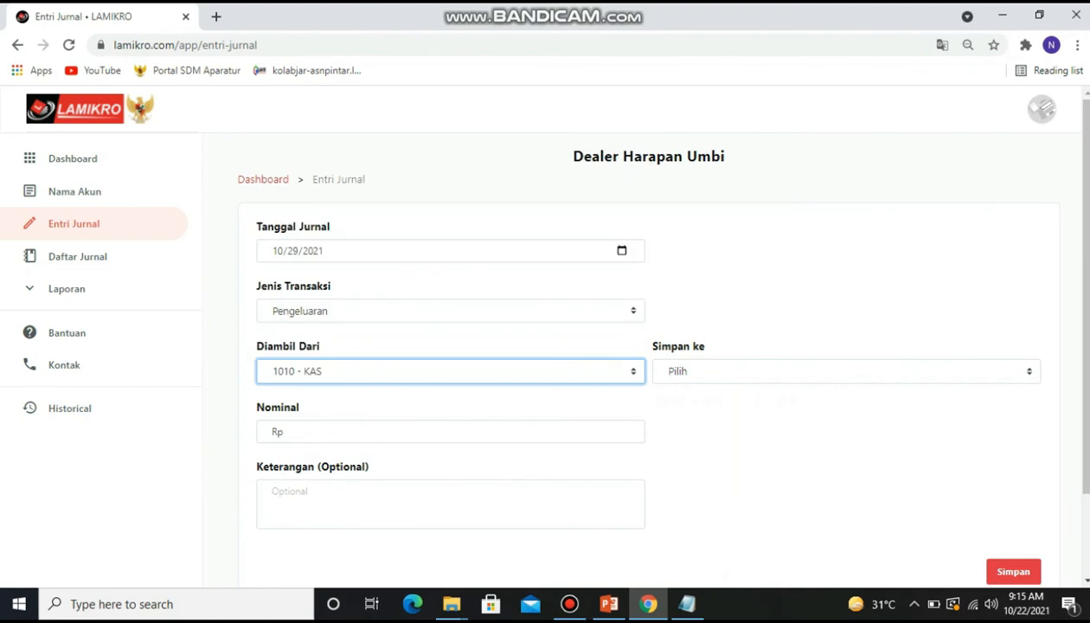
click(846, 371)
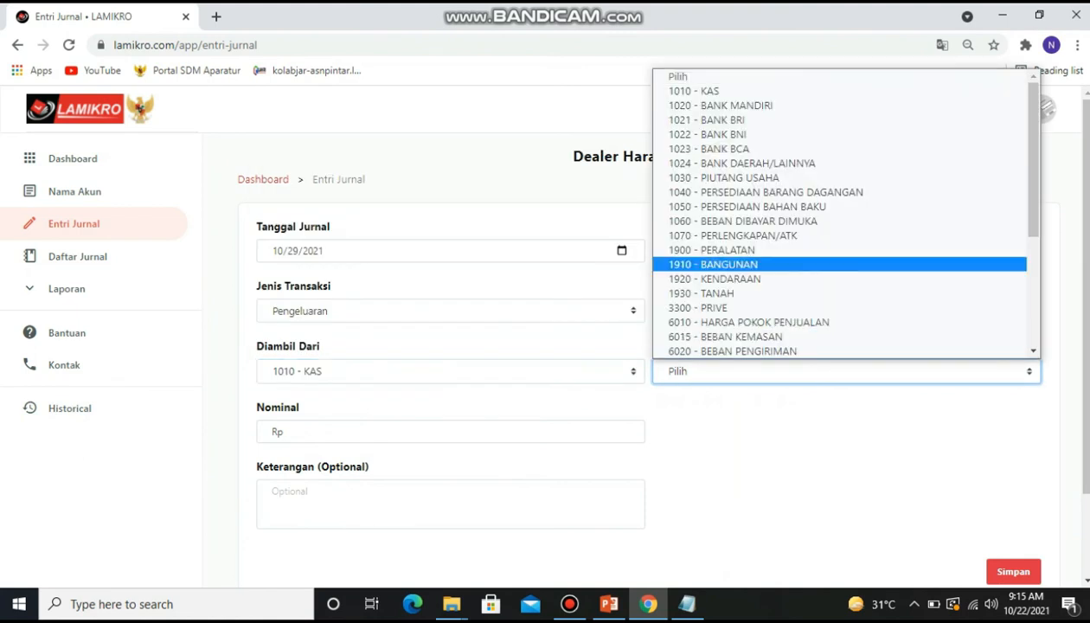
scroll(846, 193, down, 3)
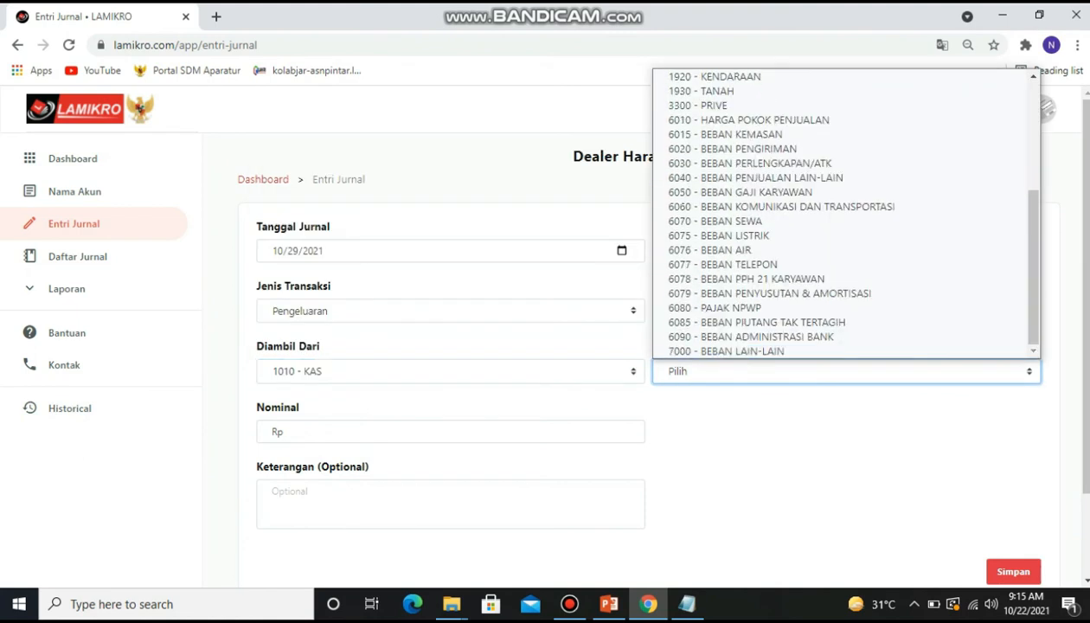
click(718, 236)
Step: Enter a nominal of Rp600.000 and the description "bayar listrik" for the electricity expense, and save the entry
click(277, 432)
text(6000000)
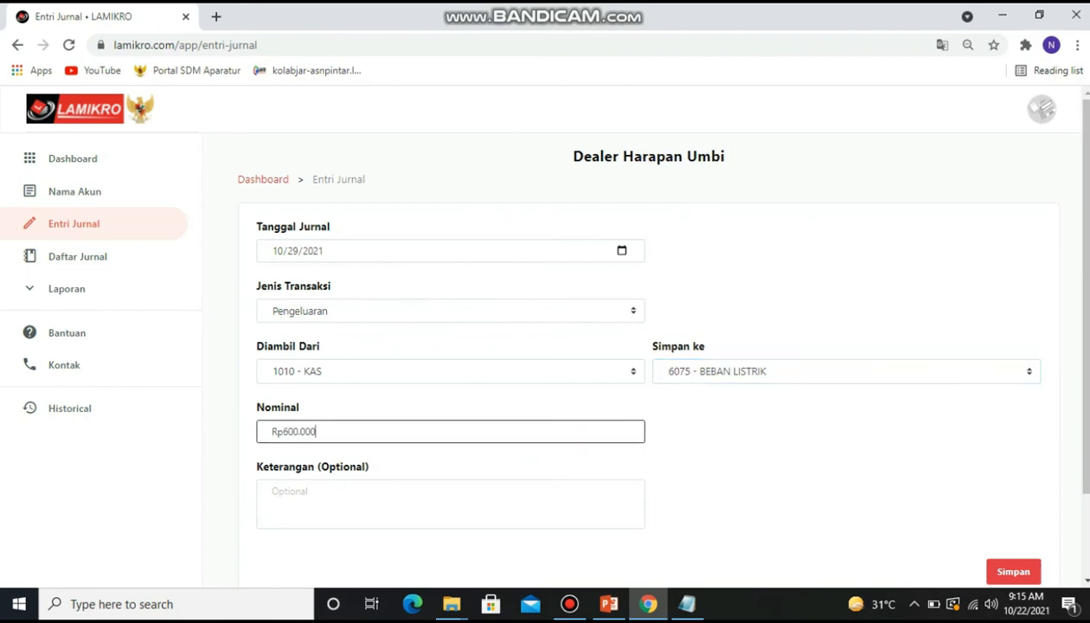
click(273, 491)
text(b)
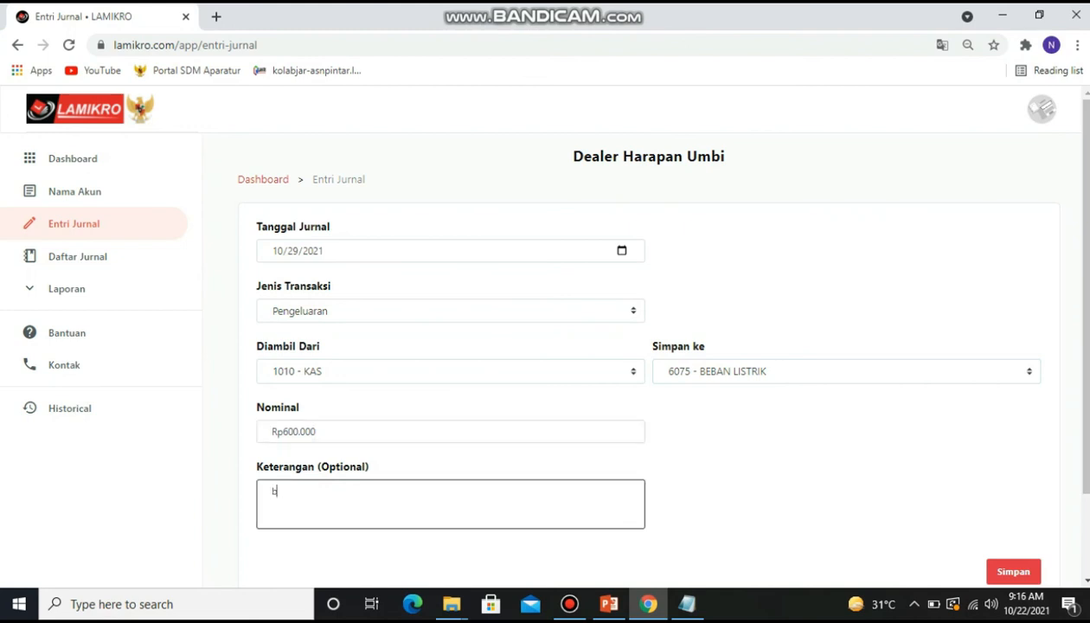
text(ayar listrik)
click(1013, 572)
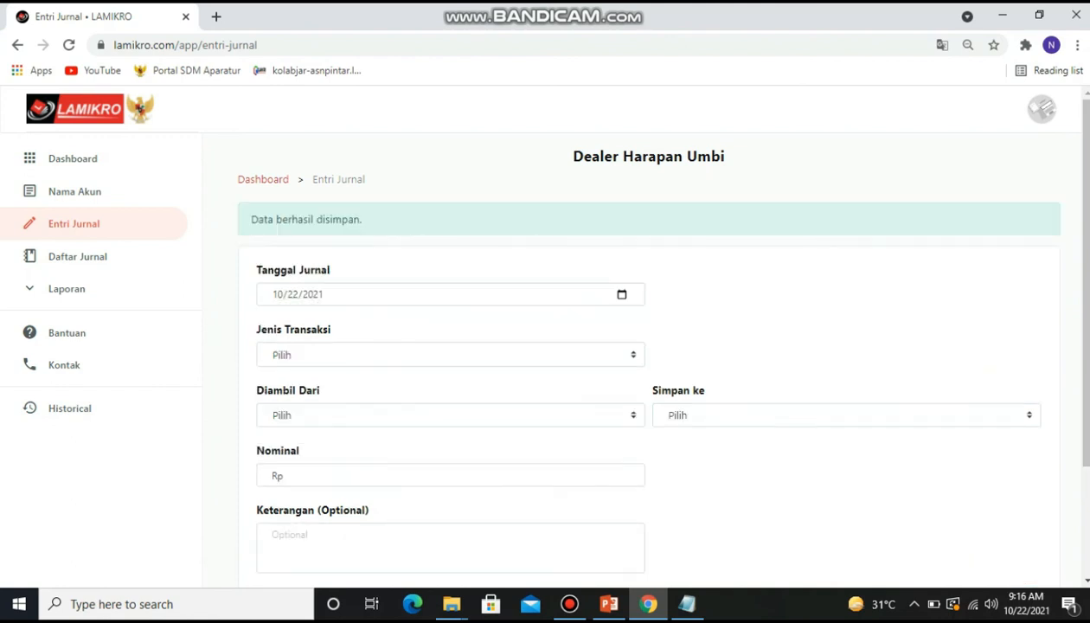
Step: Set up a journal entry dated 10/29/2021 of type Pengeluaran, taken from 1010 - KAS and stored to 6076 - BEBAN AIR
click(277, 251)
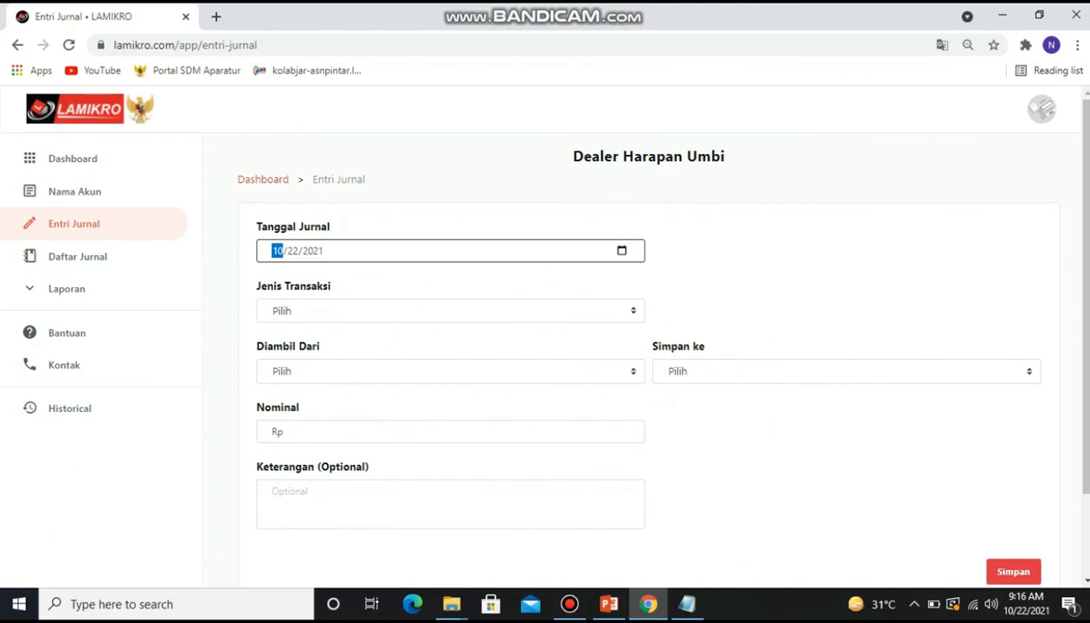
click(623, 251)
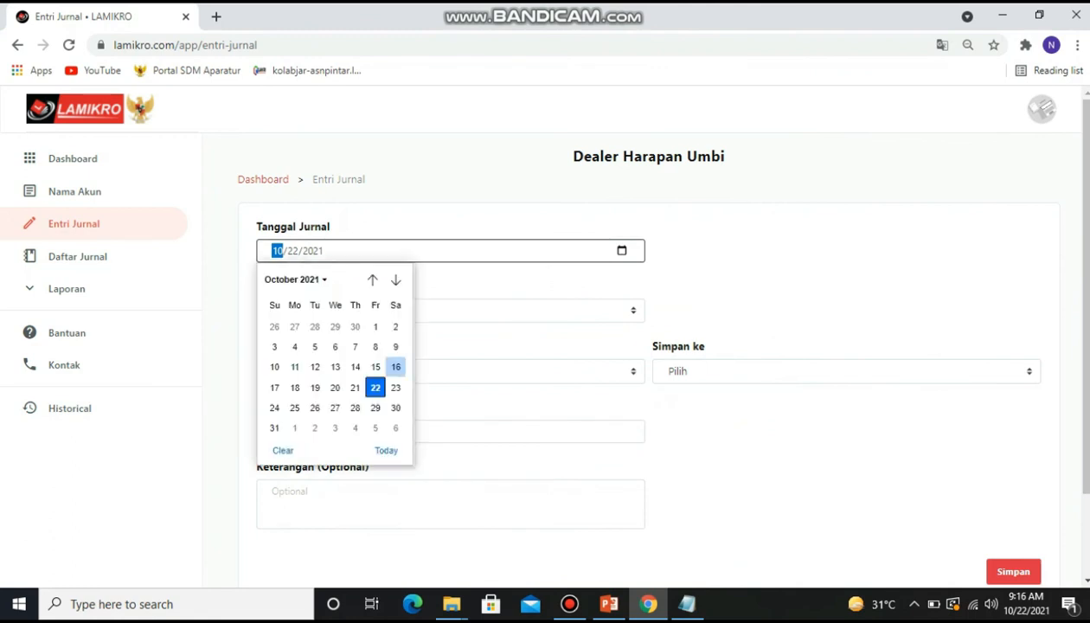
click(375, 407)
click(450, 311)
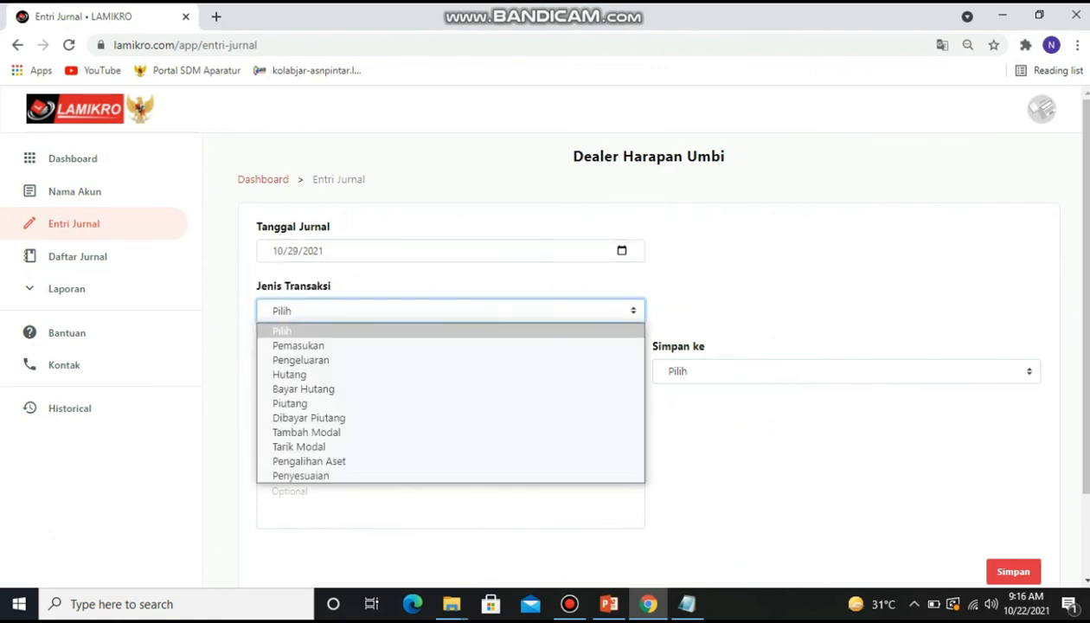
click(295, 342)
click(450, 311)
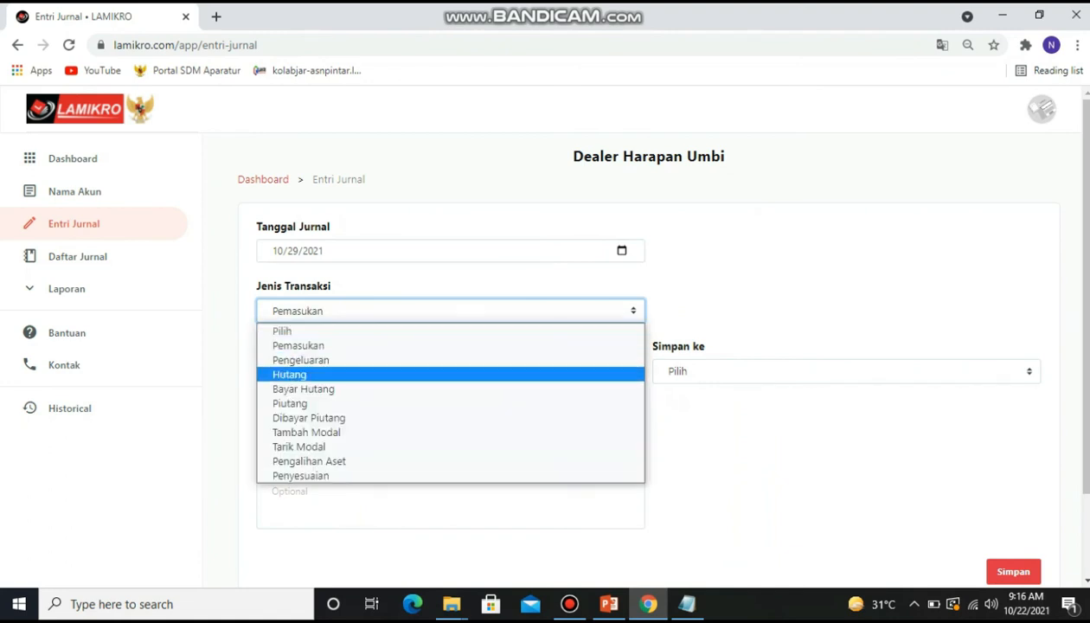
click(301, 360)
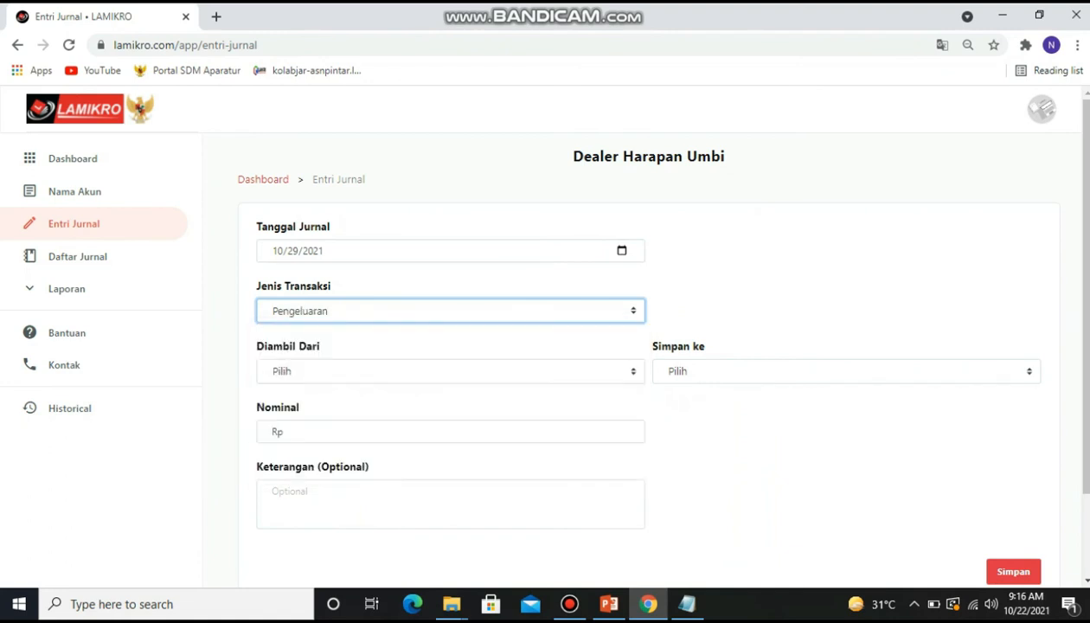
click(450, 371)
click(316, 161)
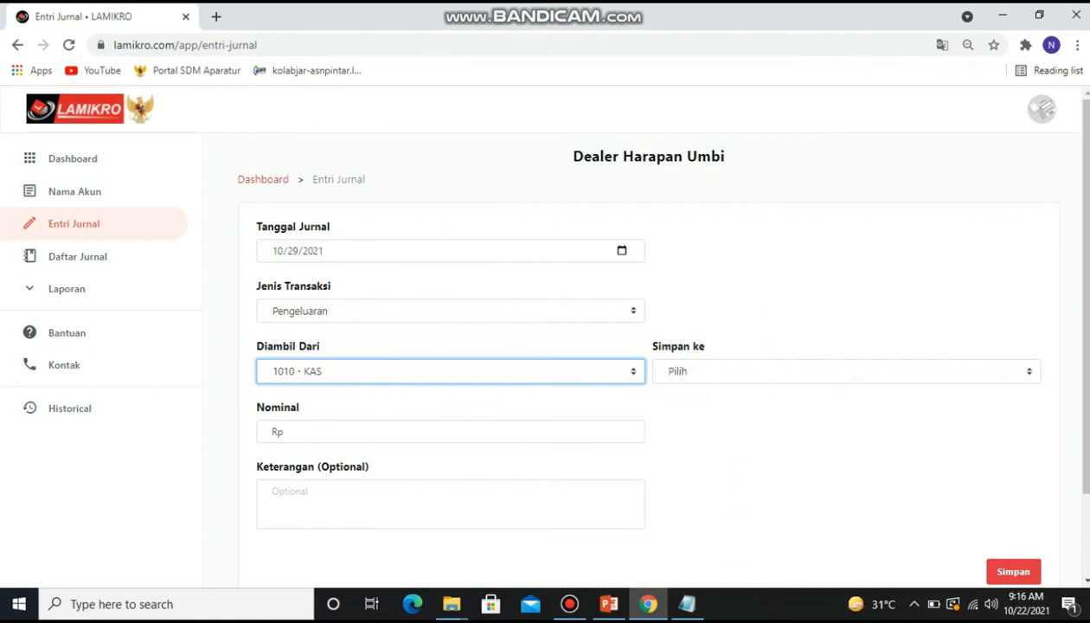
click(846, 371)
scroll(762, 207, down, 3)
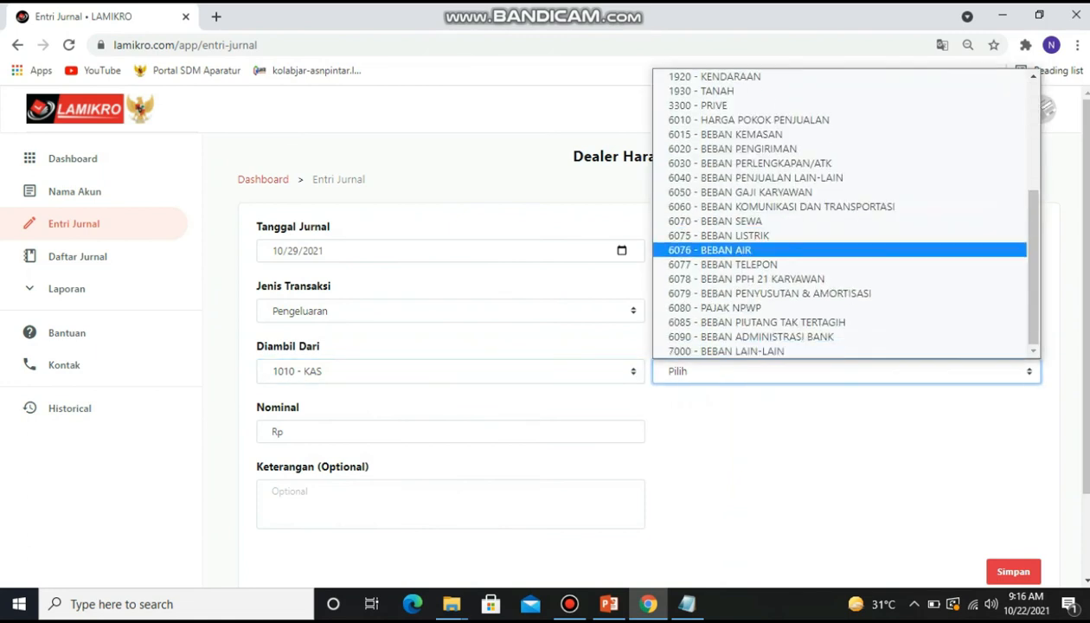
click(709, 249)
Step: Enter a nominal of Rp120.000 and the description "bayar air pdam" for the water expense, and save the entry
click(450, 432)
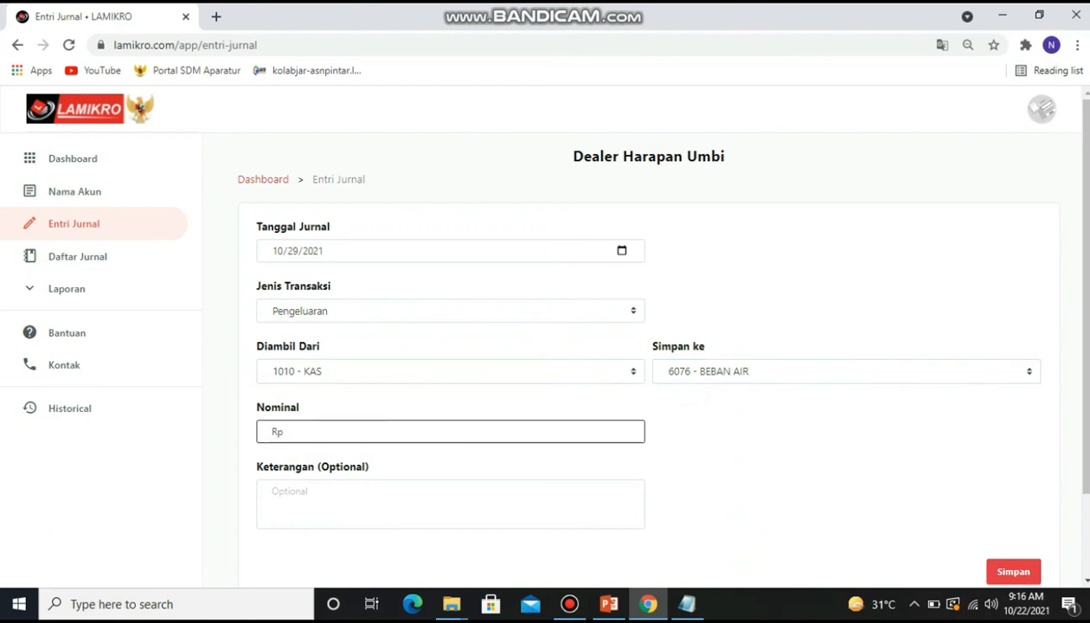
text(1200000)
click(450, 504)
text(bay)
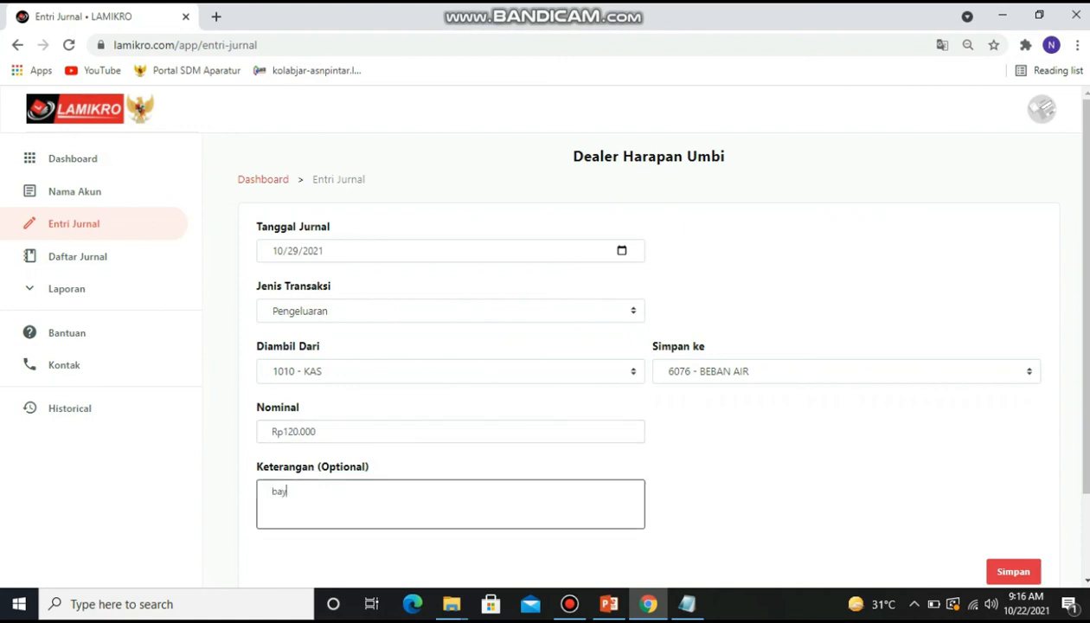
text(ar air pdam)
click(1013, 572)
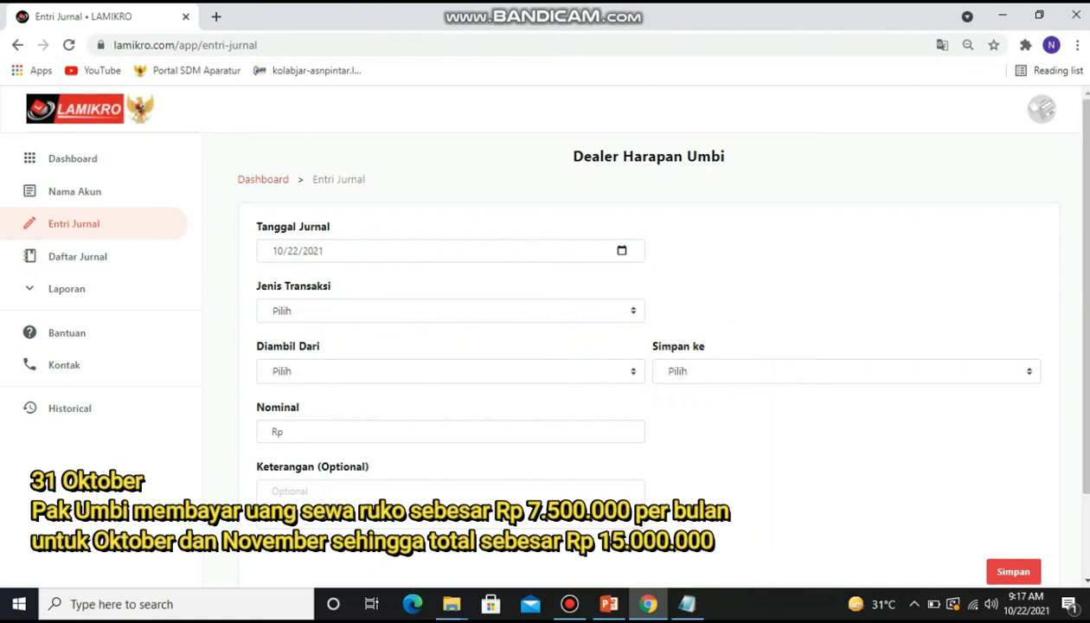
Step: Set up a journal entry dated 10/31/2021 of type Pengeluaran, taken from 1010 - KAS and stored to 6070 - BEBAN SEWA
click(622, 251)
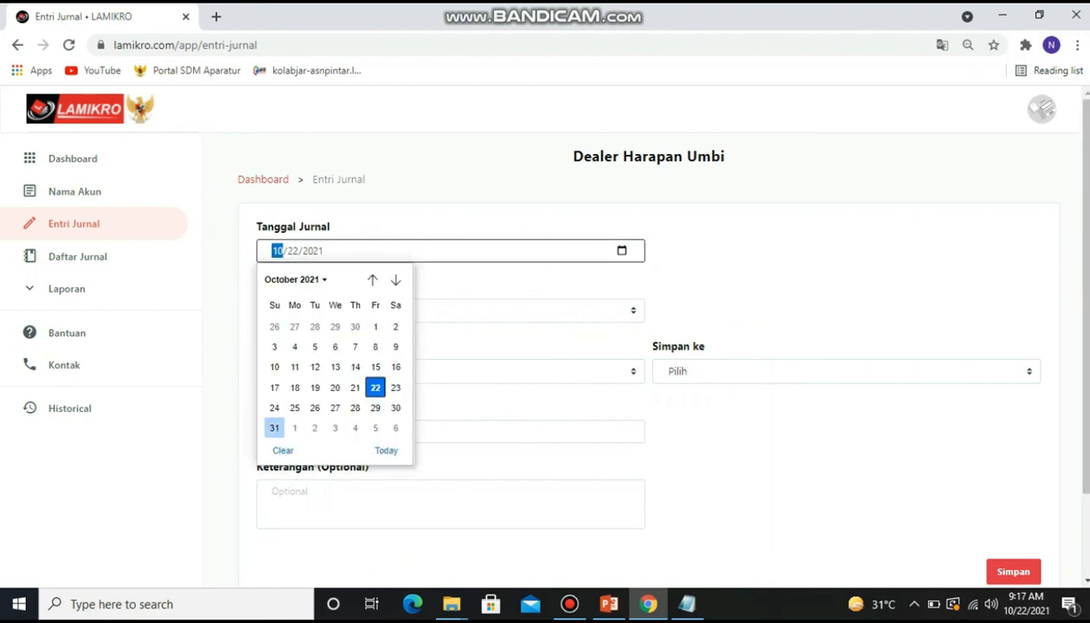
click(275, 427)
click(451, 310)
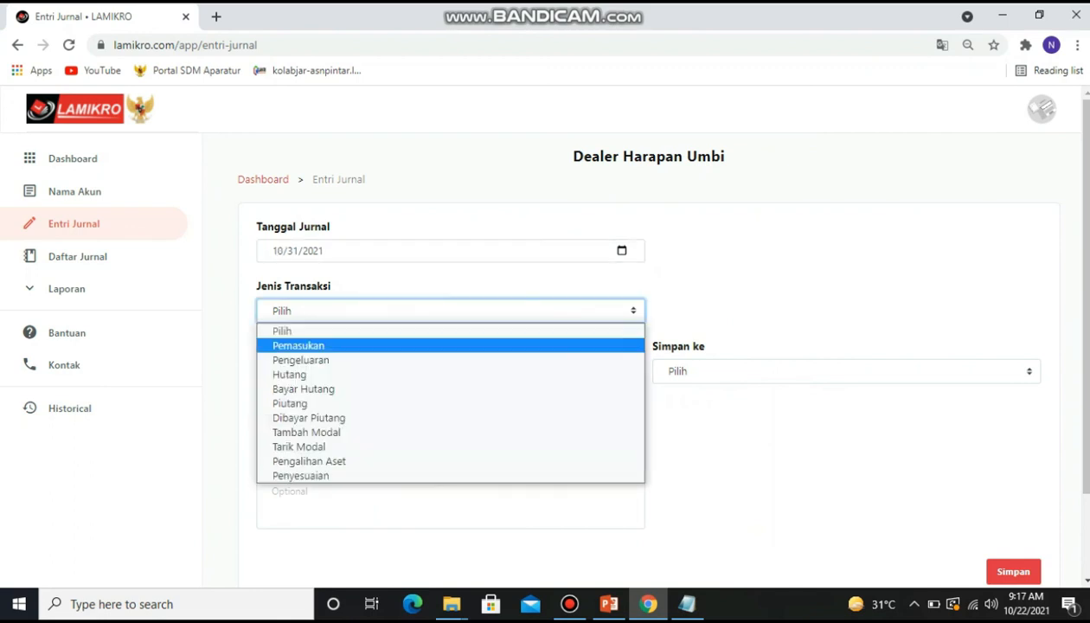
key(Return)
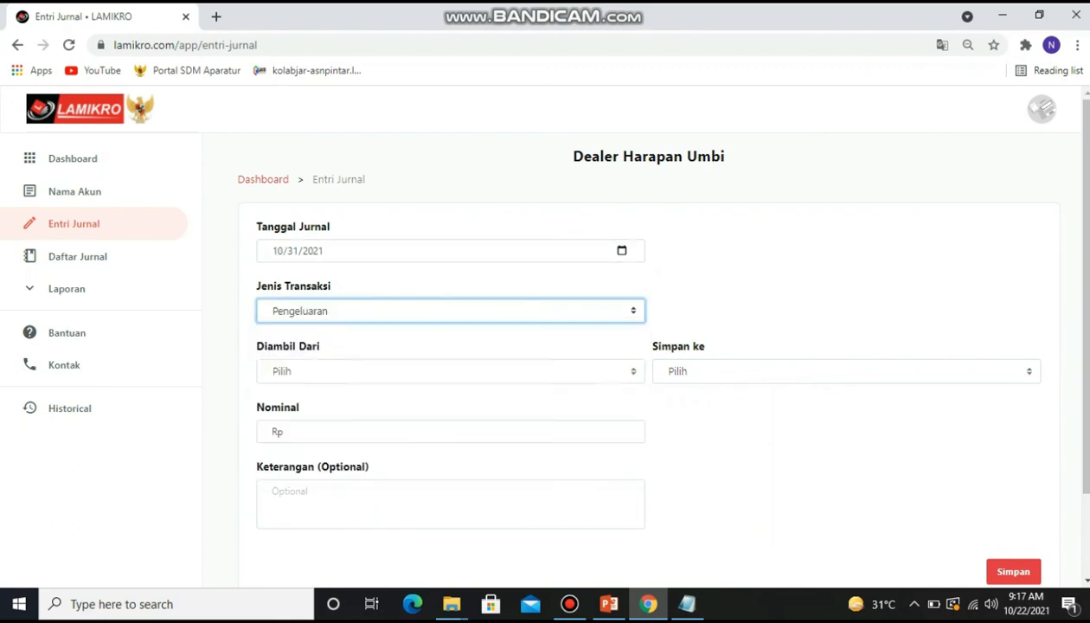
click(451, 371)
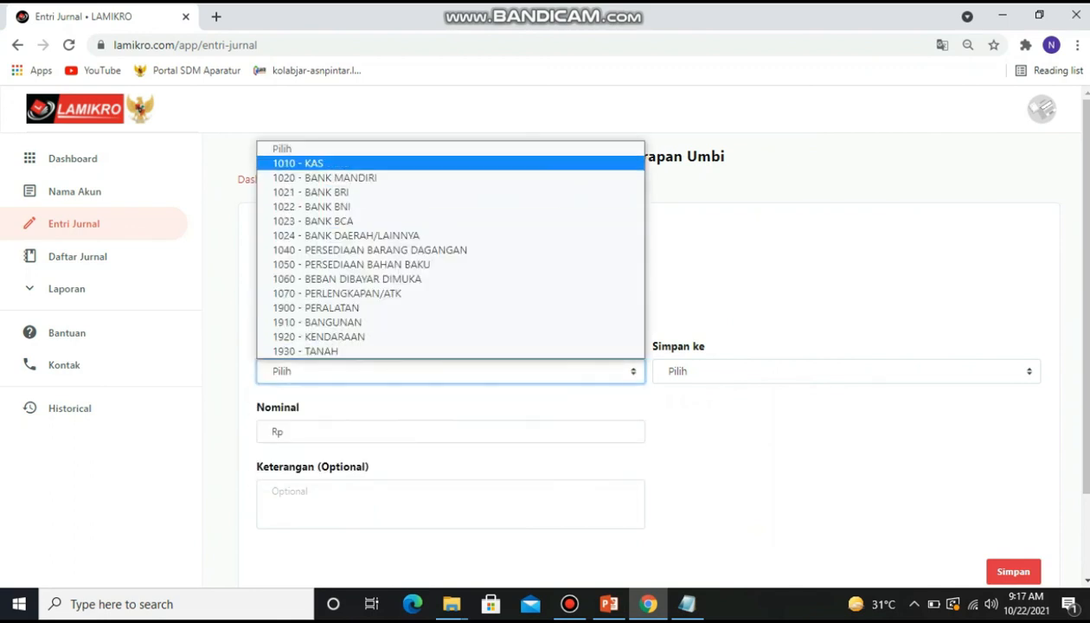
click(390, 163)
click(846, 371)
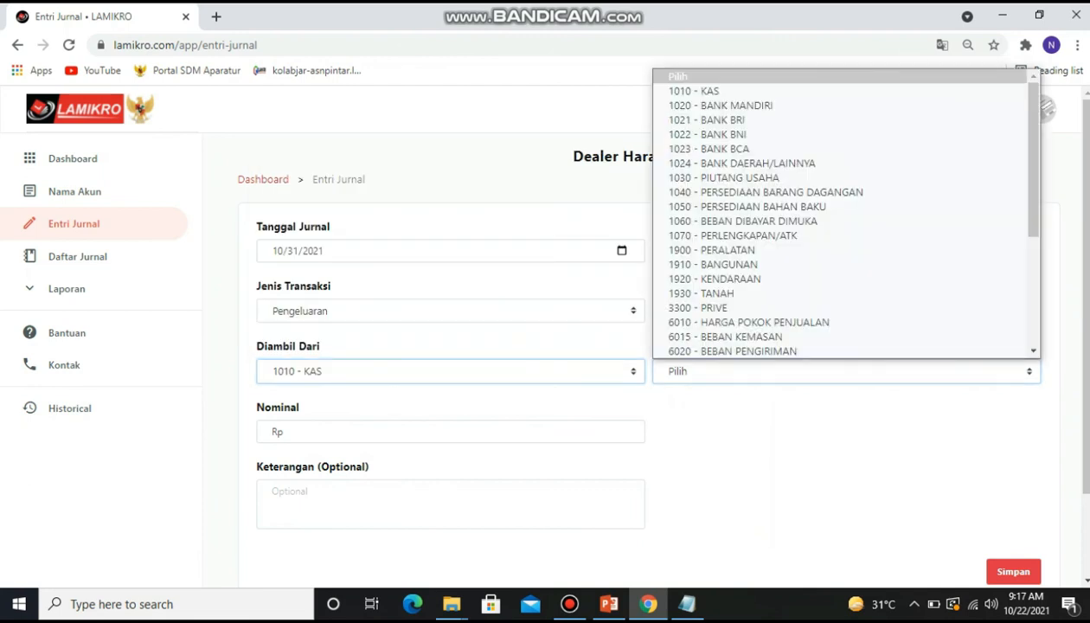
scroll(846, 161, down, 1)
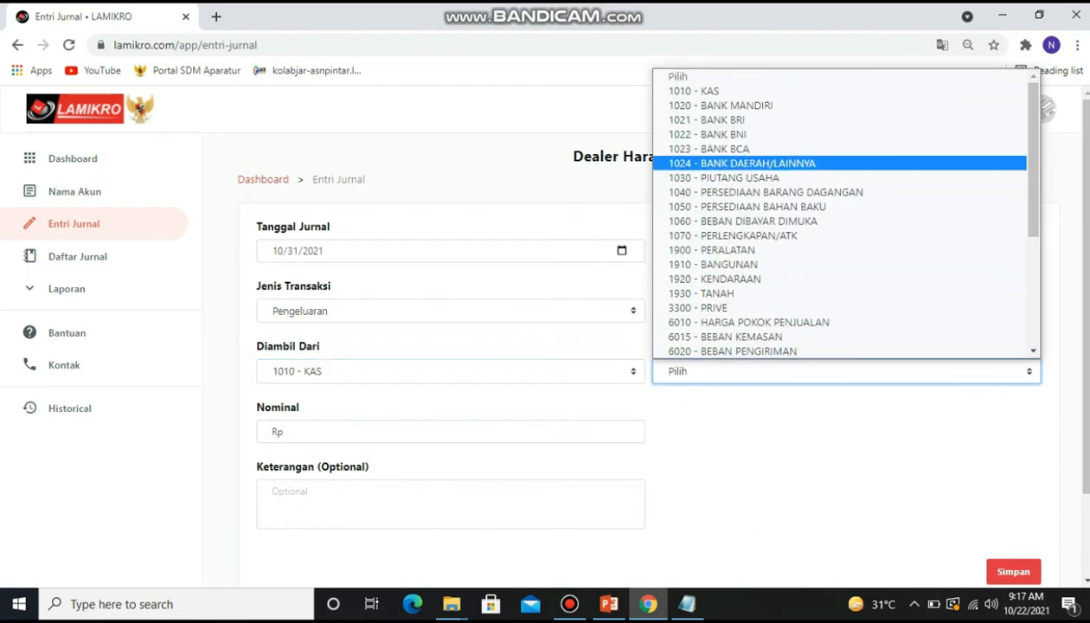
scroll(839, 233, down, 3)
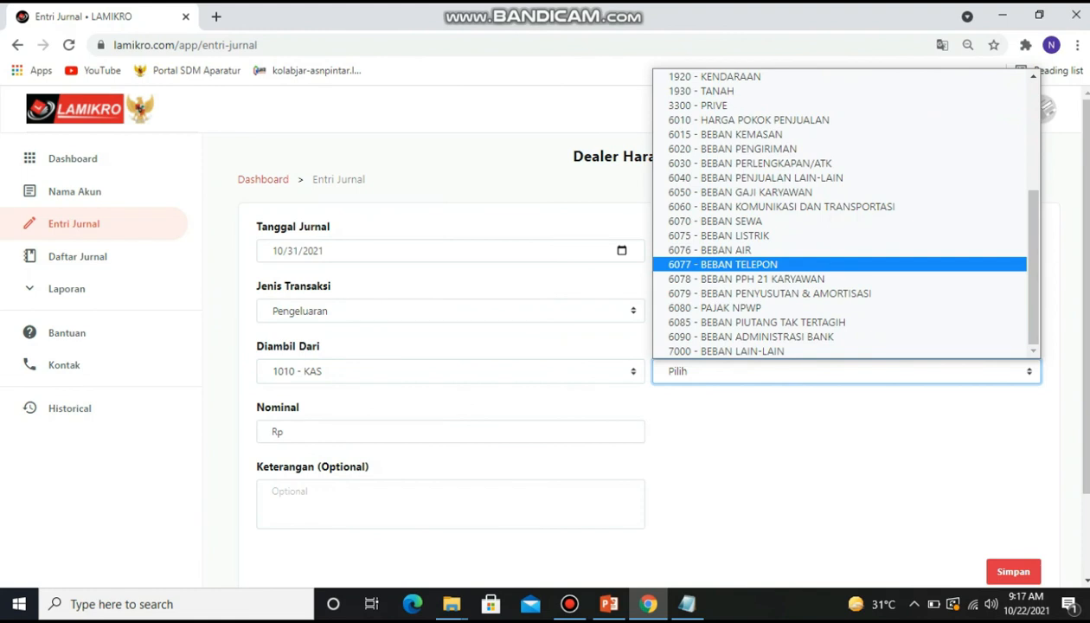
click(715, 220)
Step: Enter a nominal of Rp15.000.000 and the description "bayar sewa ruko 2 bulan" for the rent expense, and save the entry
click(279, 432)
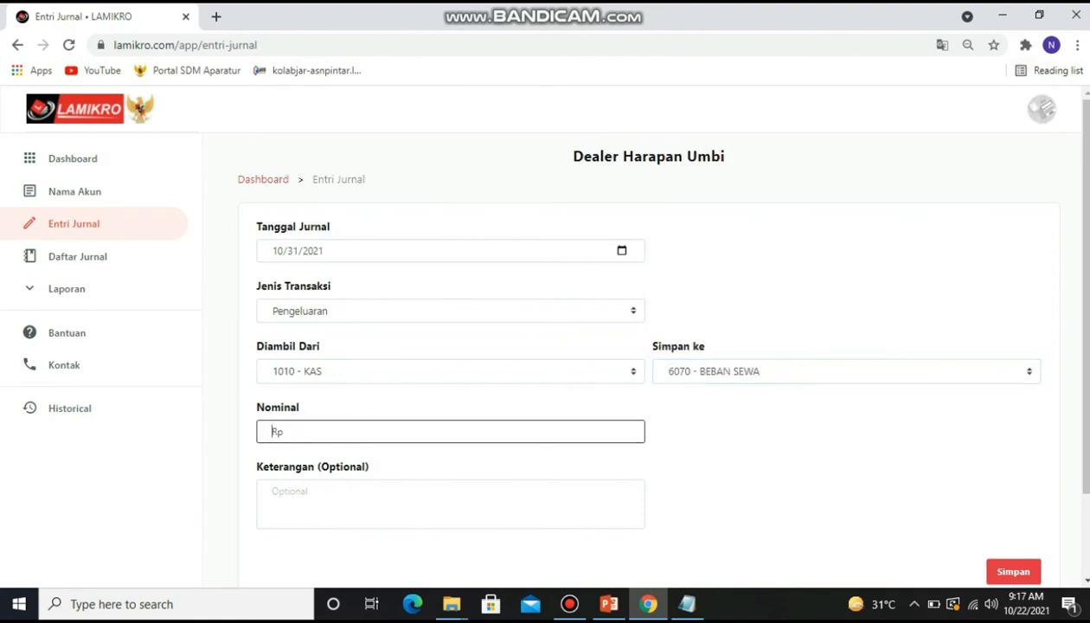
text(15.000.000)
key(Tab)
text(bayar sw)
key(BackSpace)
text(ewa )
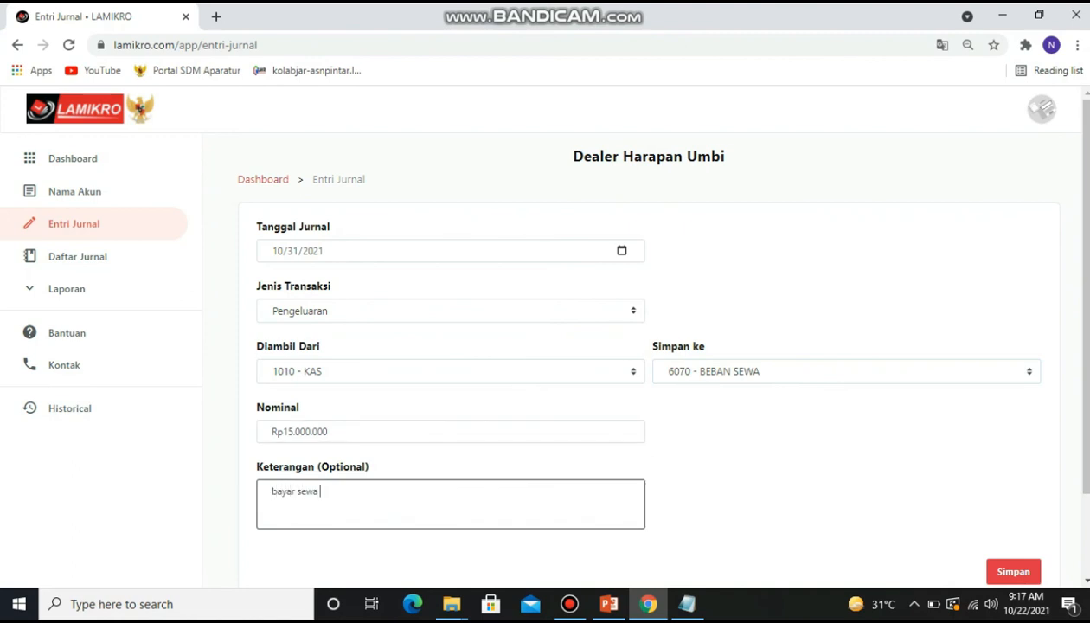
text(ruko 2 bulan)
click(1013, 571)
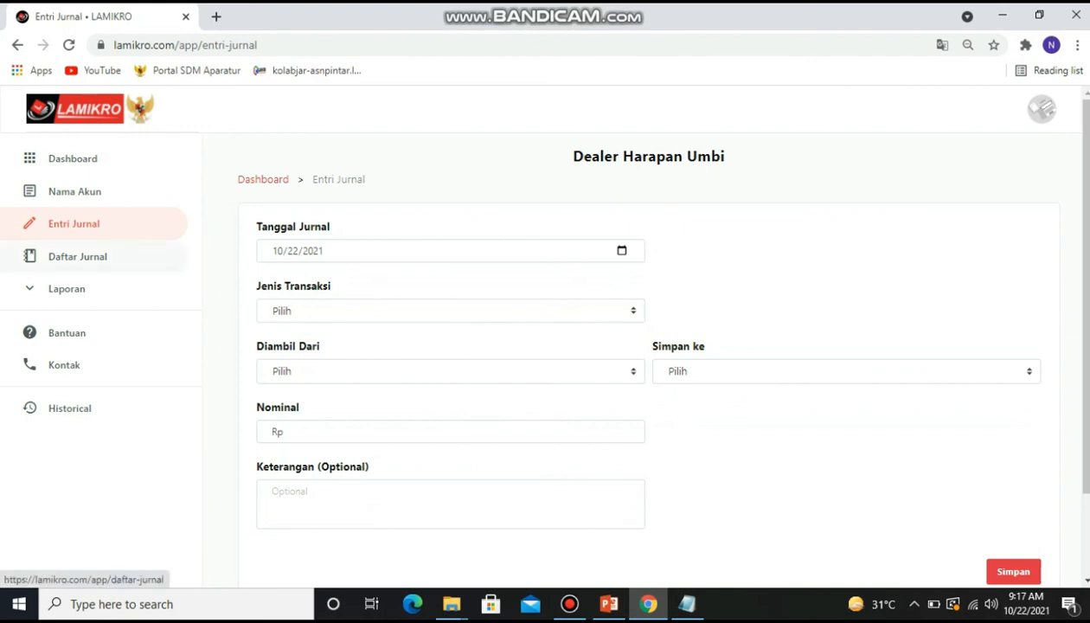
Step: Open the Daftar Jurnal and review all the recorded October 2021 entries
click(82, 257)
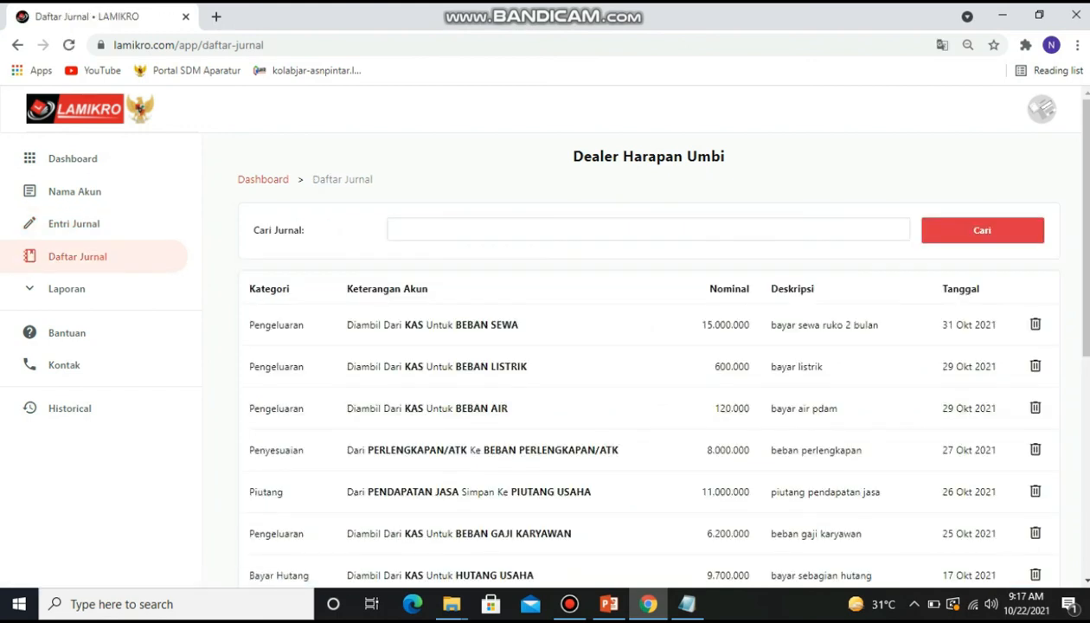
scroll(649, 364, down, 2)
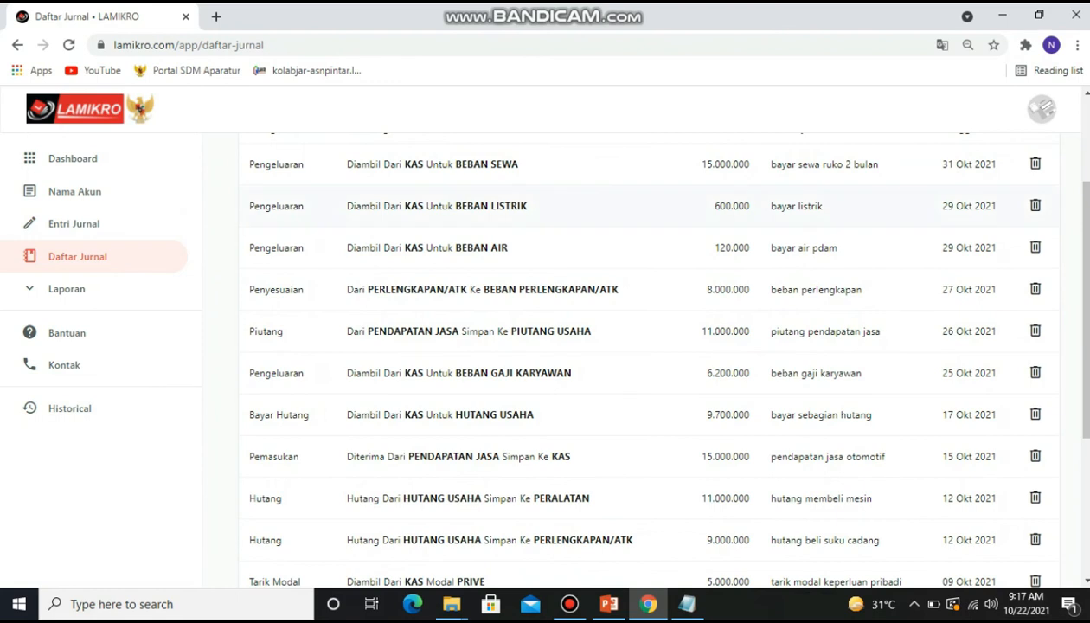
scroll(649, 363, down, 3)
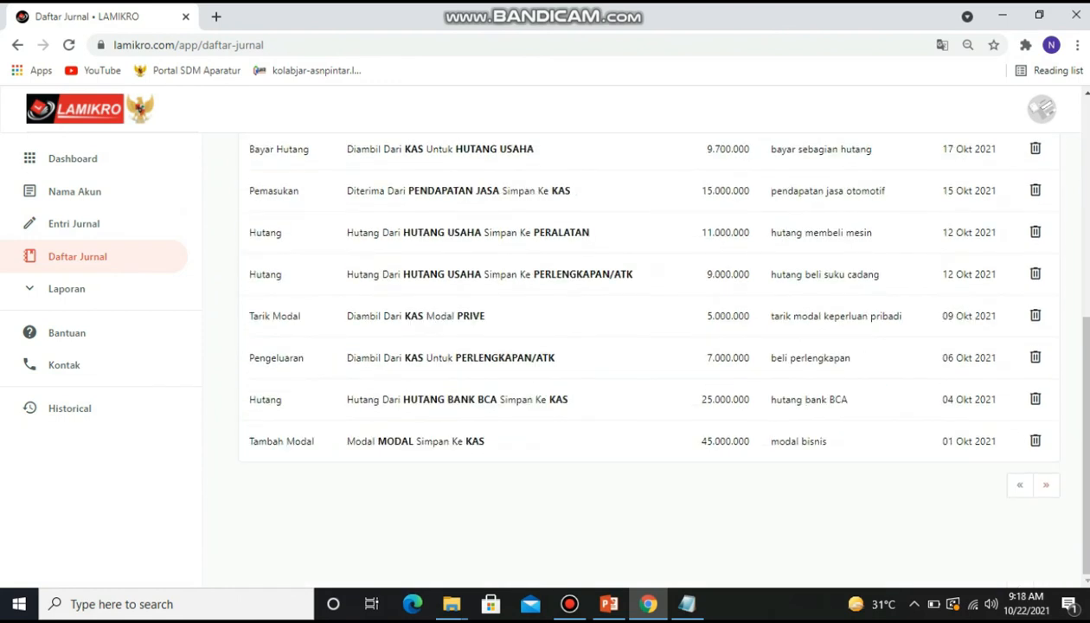
scroll(649, 363, up, 5)
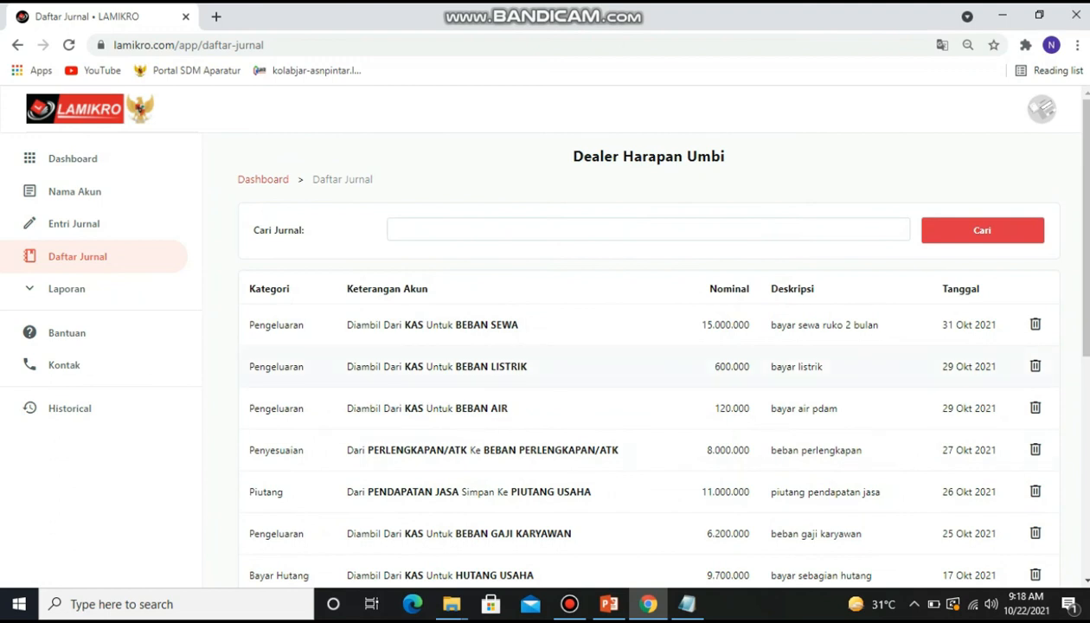
Step: Open the Laba Rugi report, submit the account password in the Kata Sandi field, and dismiss the offer to save the password
click(67, 288)
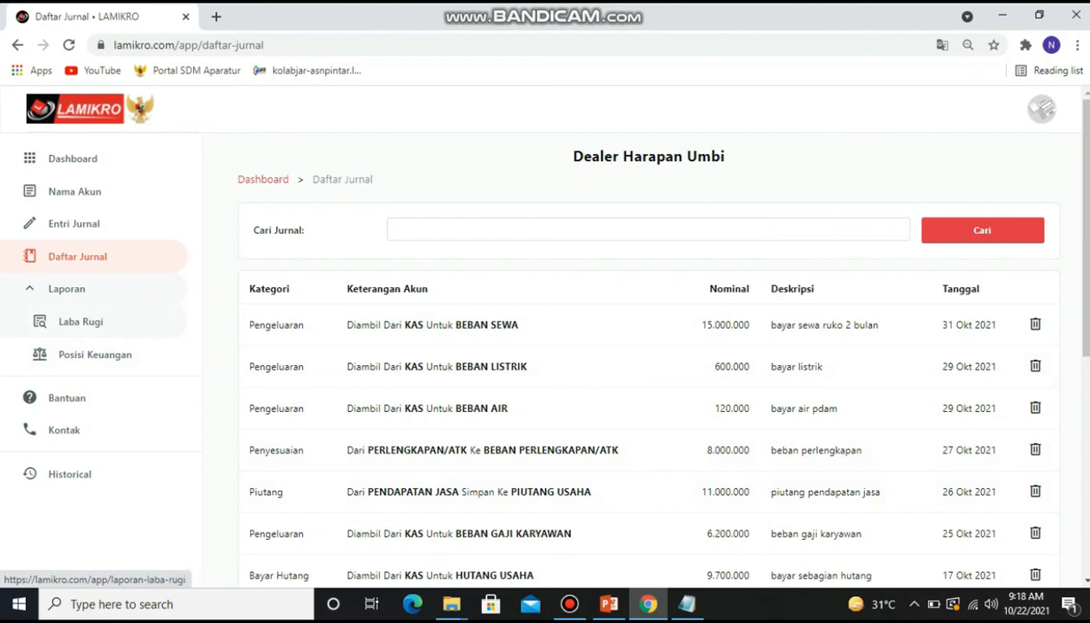
click(80, 321)
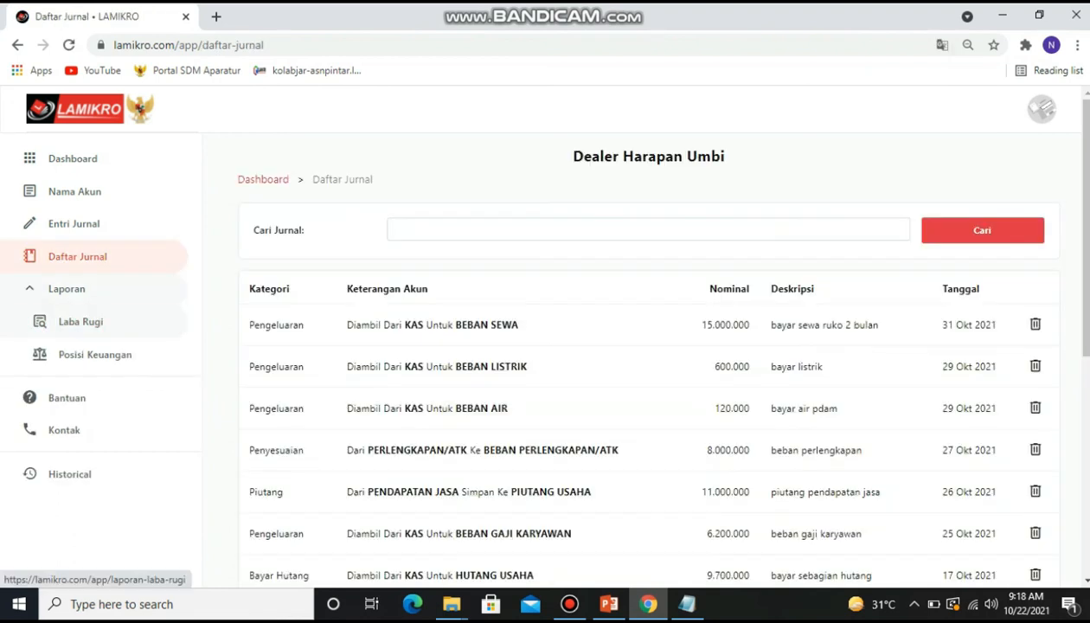
click(81, 321)
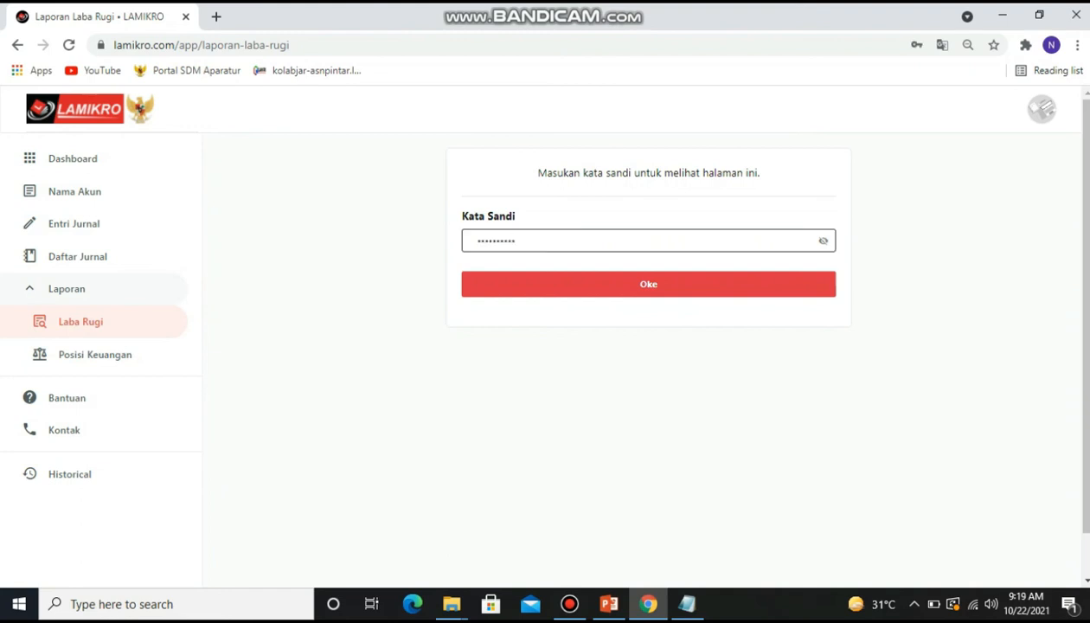
key(Return)
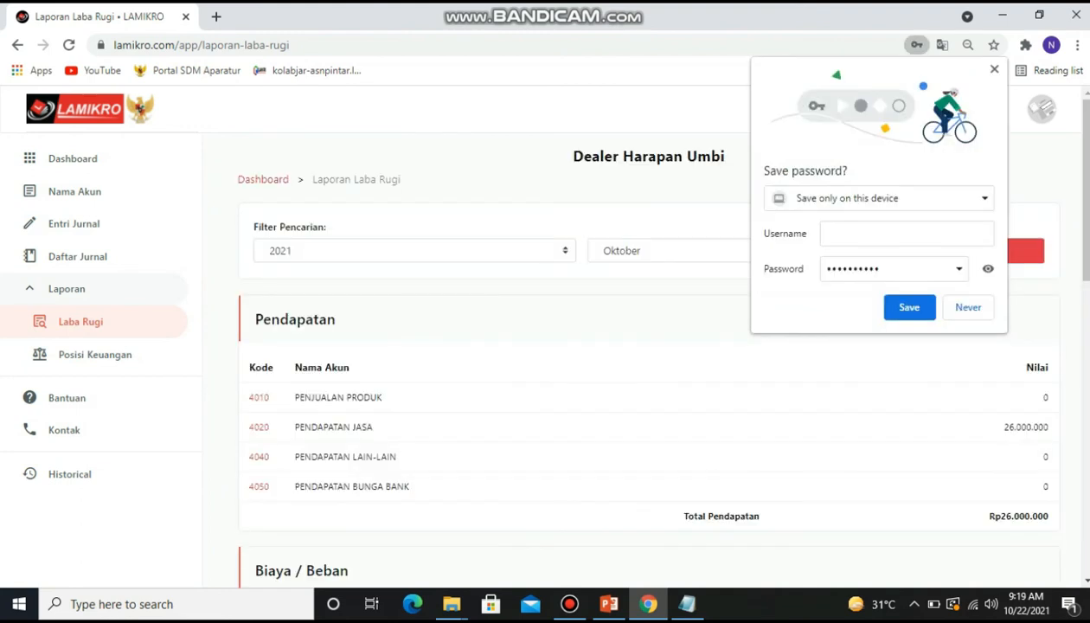
click(994, 70)
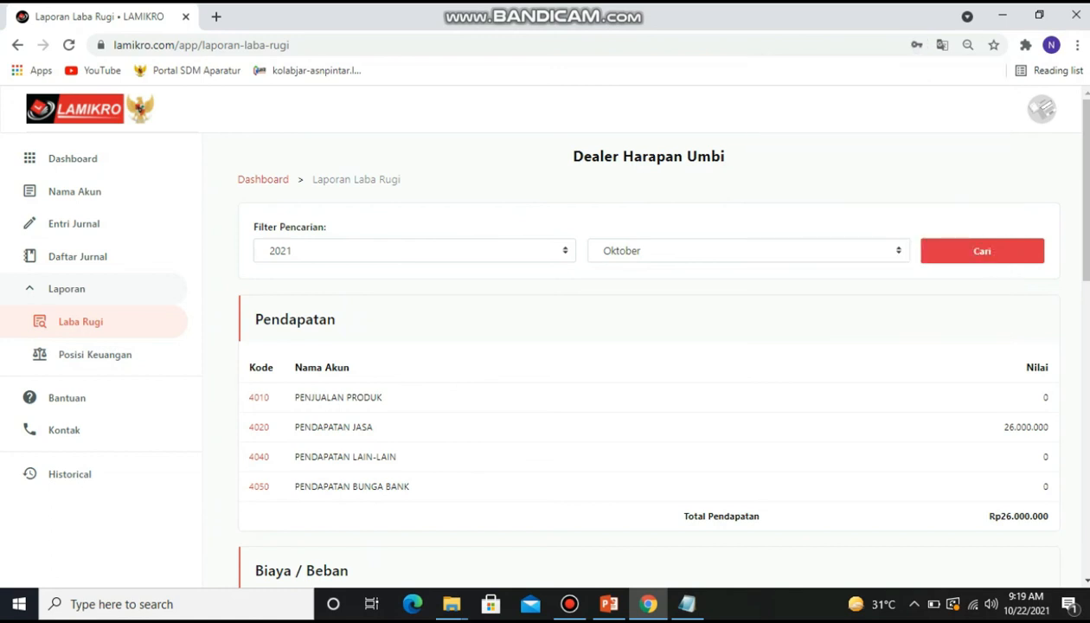
Step: Review the income, expenses and profit or loss before and after tax in the Laba Rugi report
scroll(649, 355, down, 2)
scroll(649, 355, down, 5)
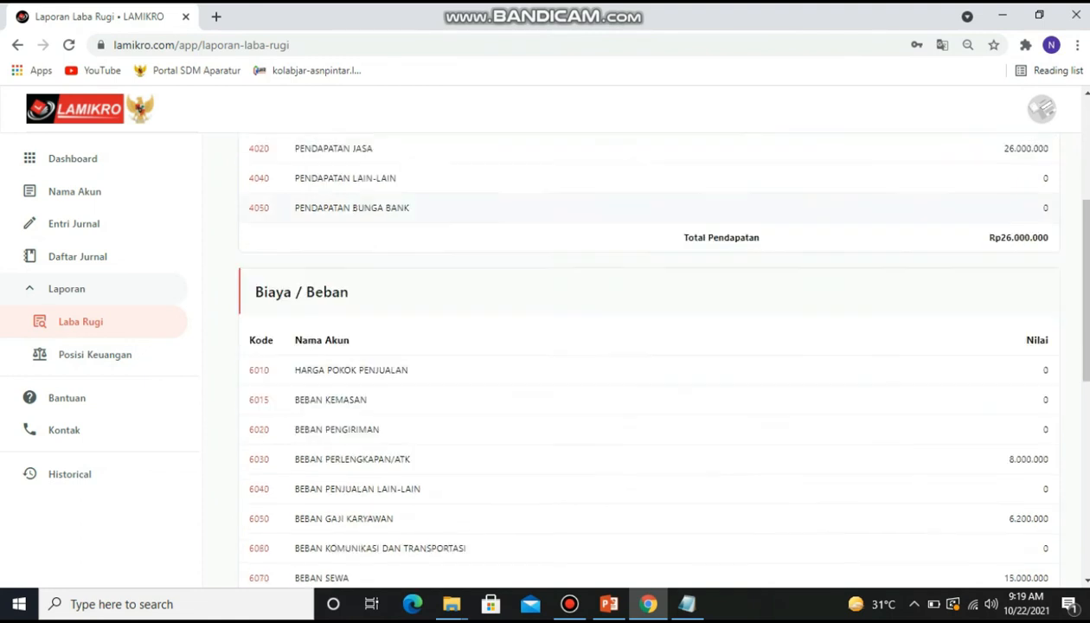
scroll(649, 355, down, 3)
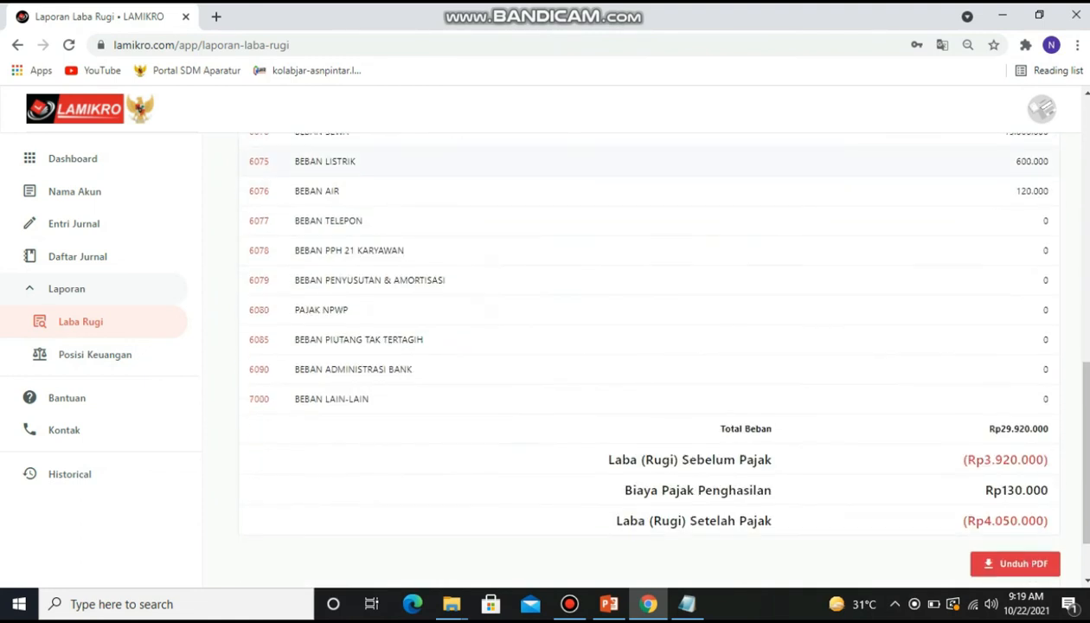
scroll(649, 355, up, 10)
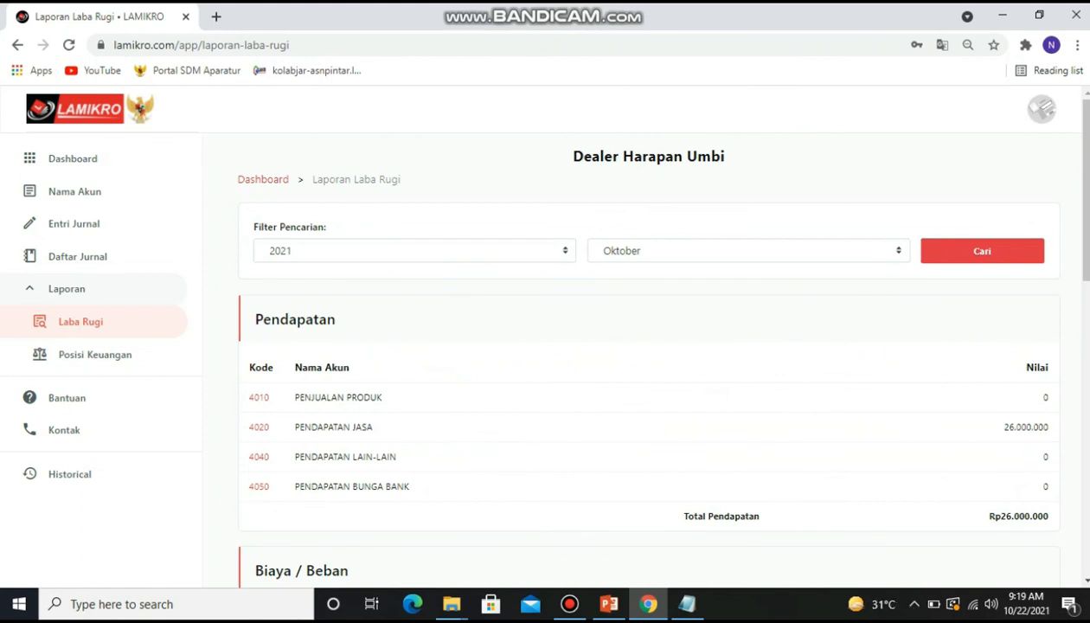
Step: Keep the Laba Rugi report's period on Oktober 2021 and download the report as a PDF
click(749, 251)
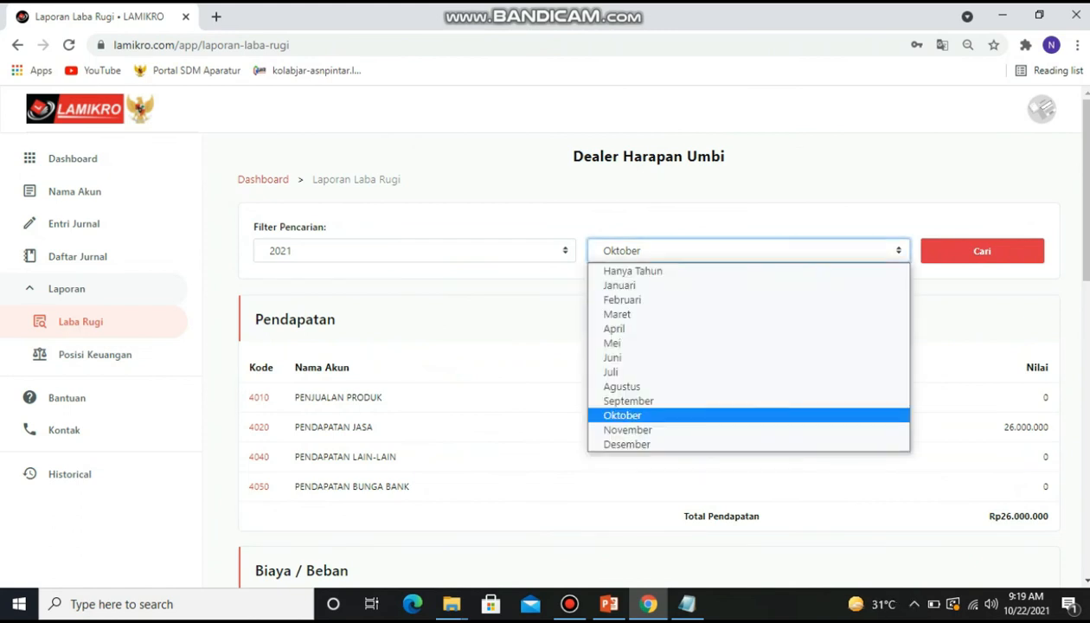
click(623, 415)
scroll(649, 346, down, 10)
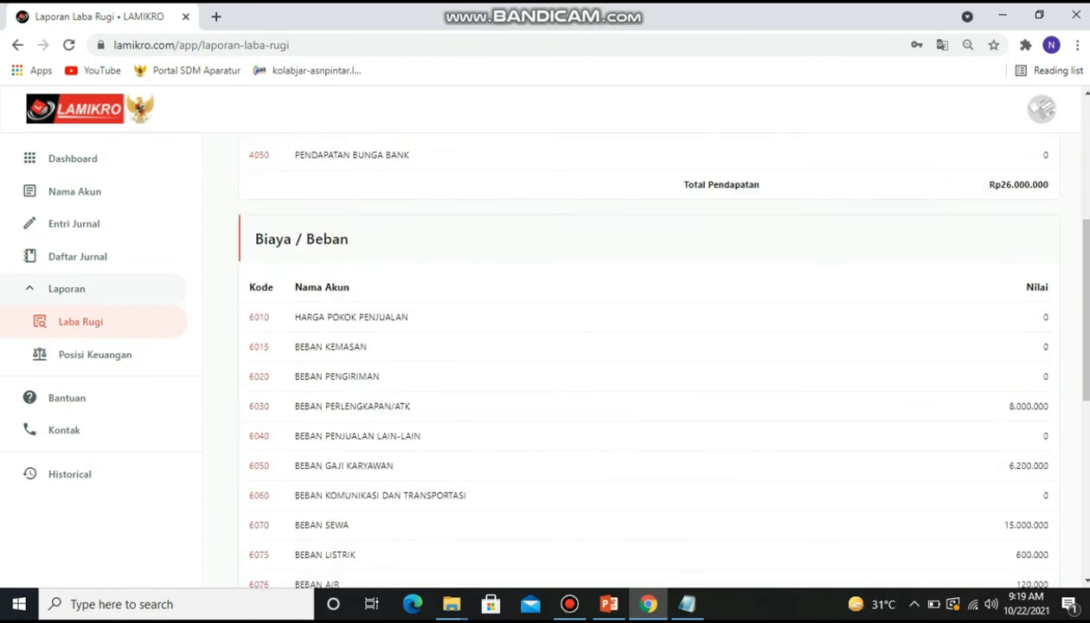
scroll(649, 346, down, 1)
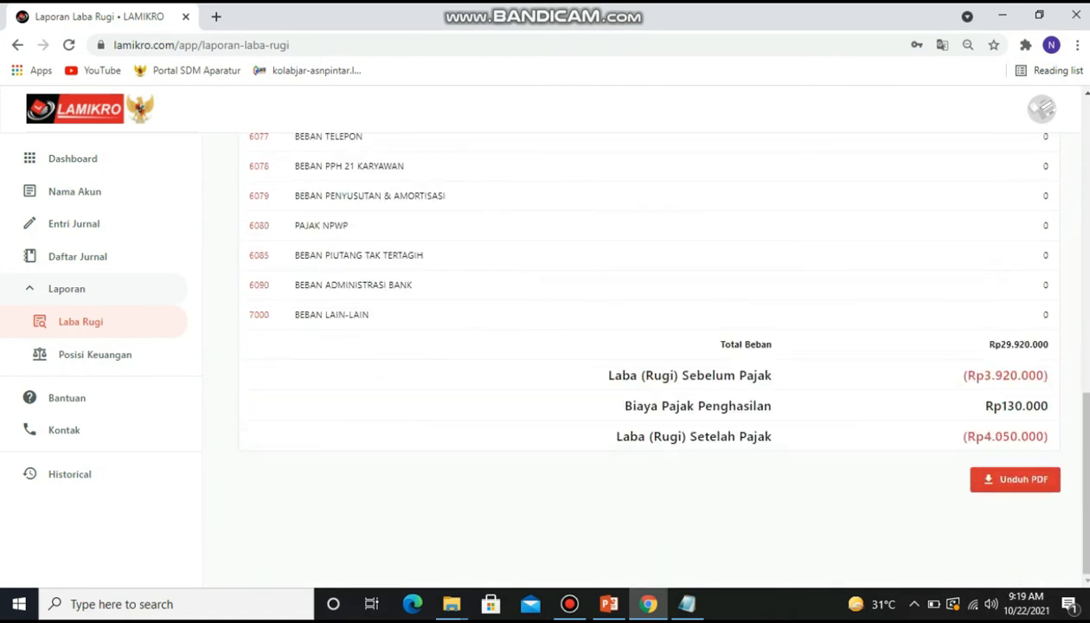
click(1015, 480)
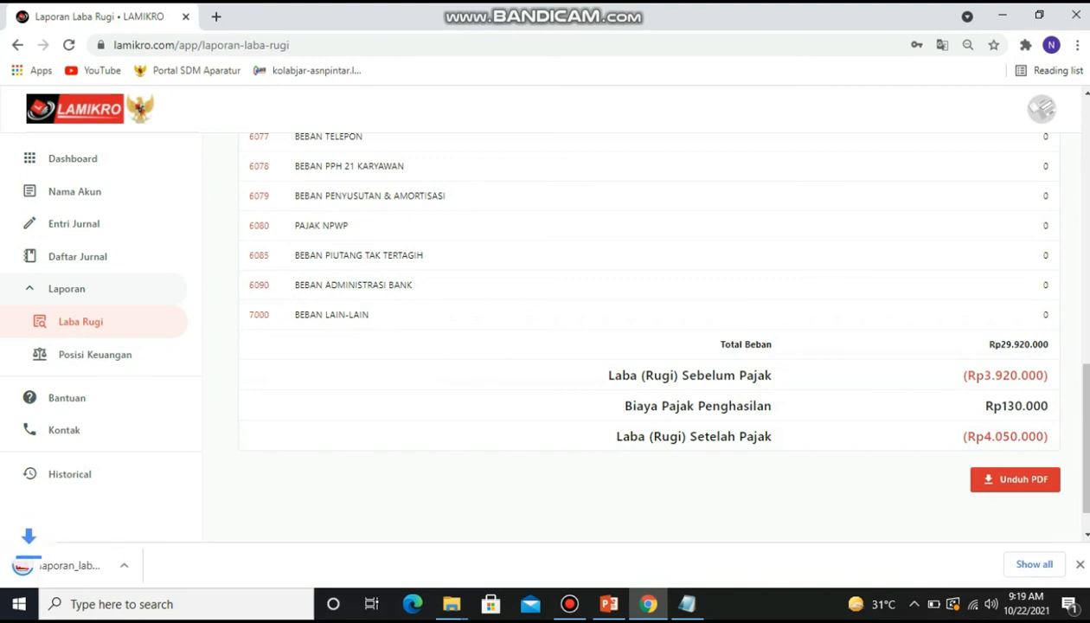
Step: Open the downloaded Laba Rugi PDF and review its business details, income, expenses and profit or loss lines
click(104, 566)
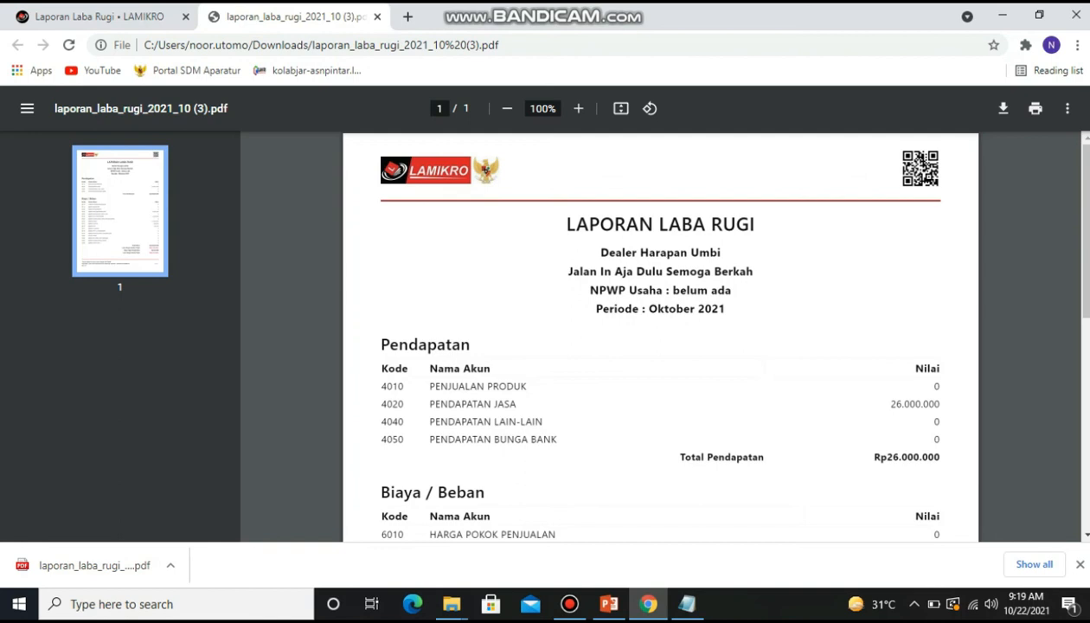
scroll(661, 338, down, 1)
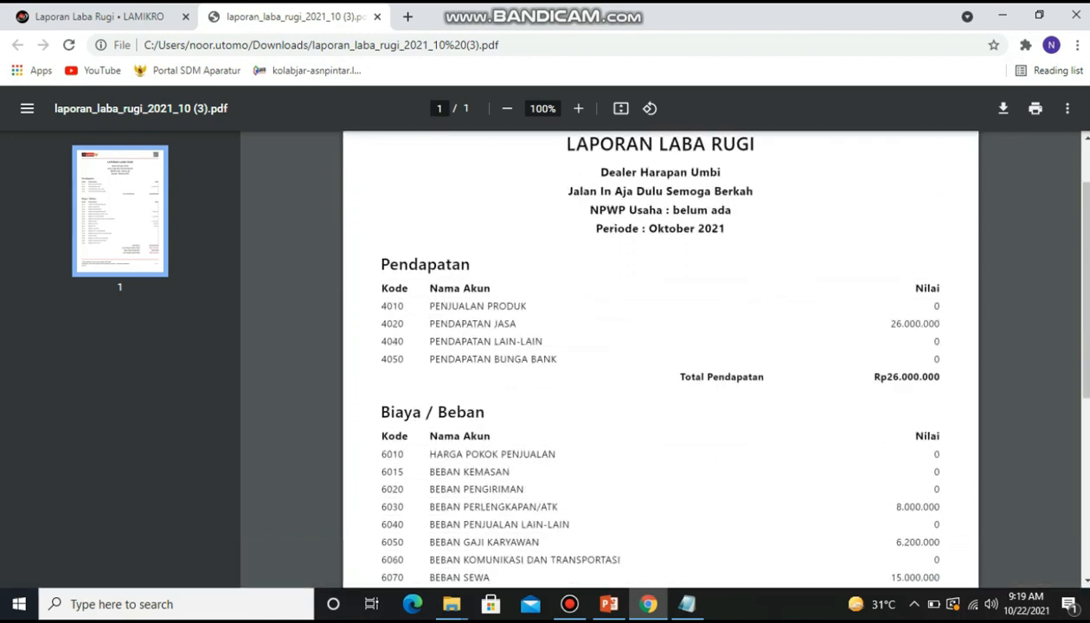
scroll(661, 337, down, 1)
scroll(662, 338, down, 4)
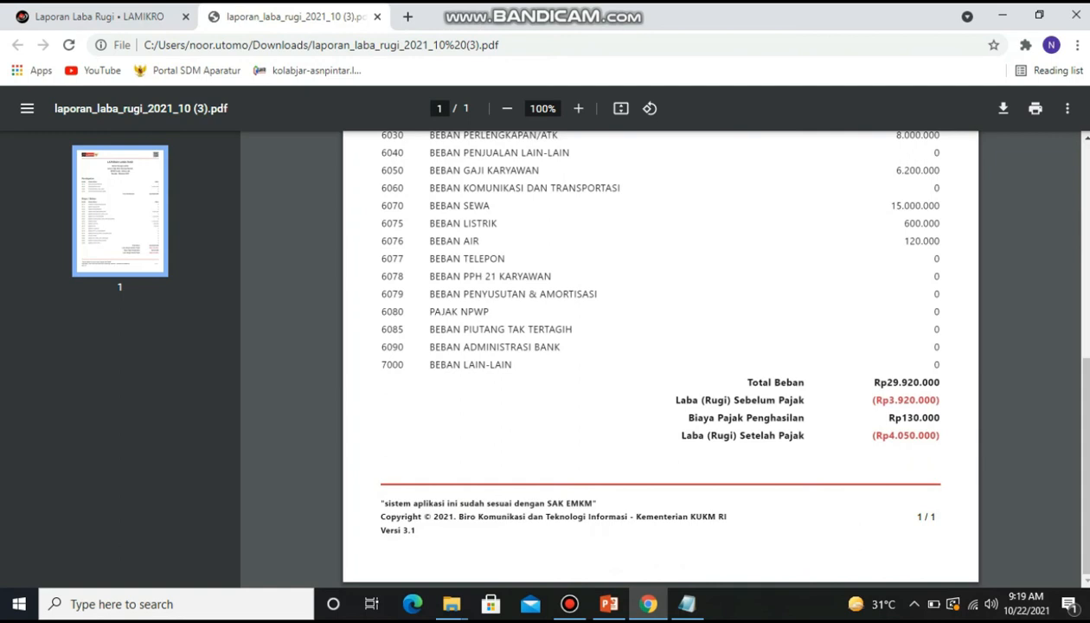
scroll(660, 355, up, 5)
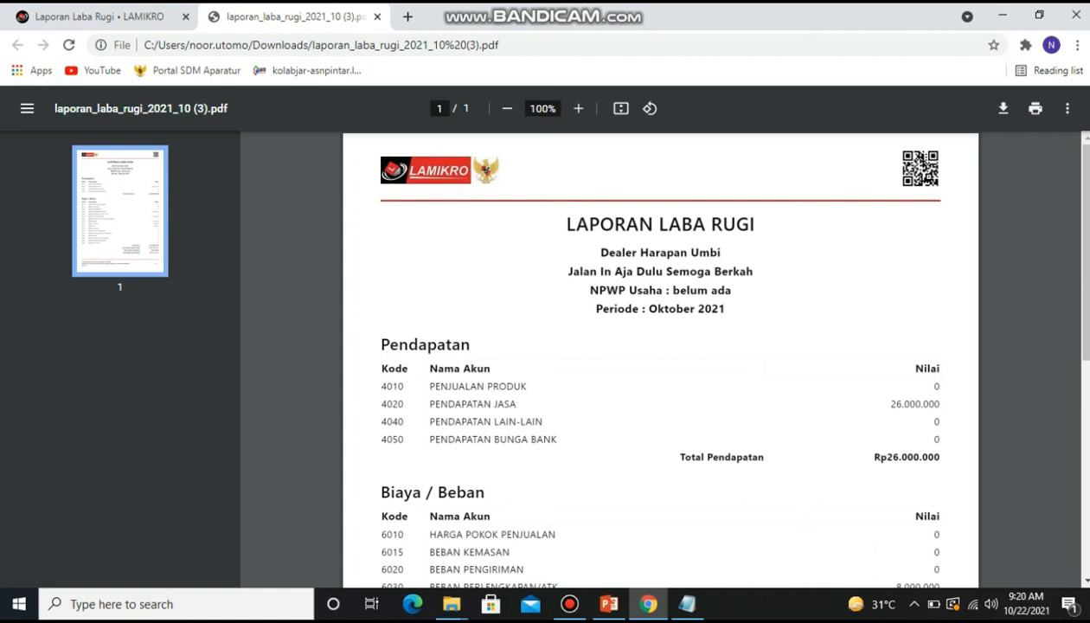
Step: Return to LAMIKRO, open the Posisi Keuangan report and submit the account password in the Kata Sandi field
click(100, 16)
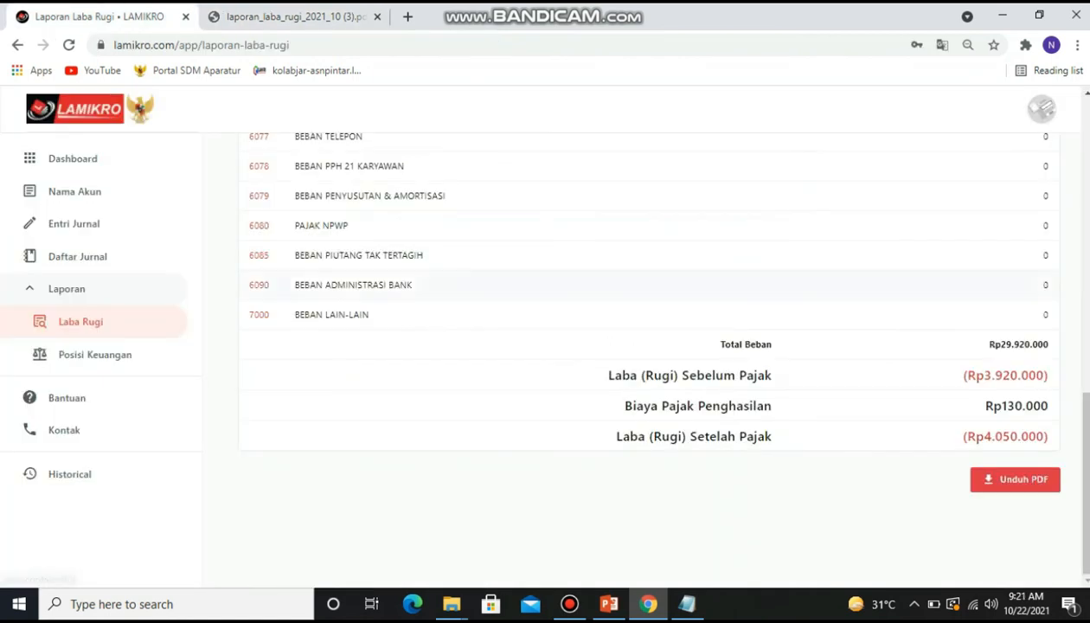
click(96, 354)
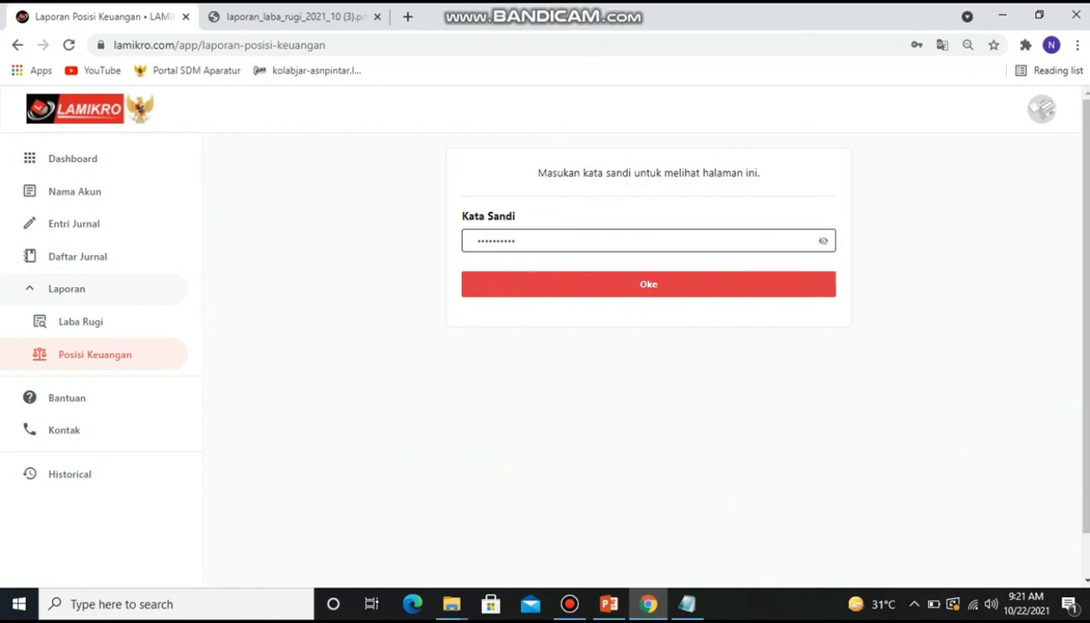
key(Return)
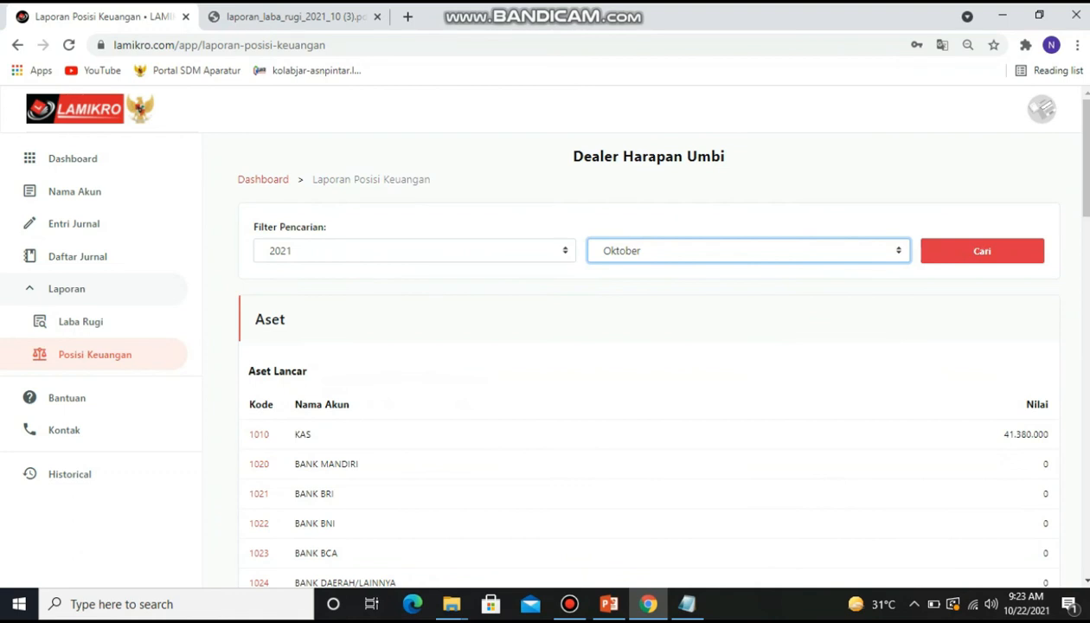
Step: Keep the Posisi Keuangan report's period on Oktober 2021 and review its assets, liabilities and equity sections
click(748, 251)
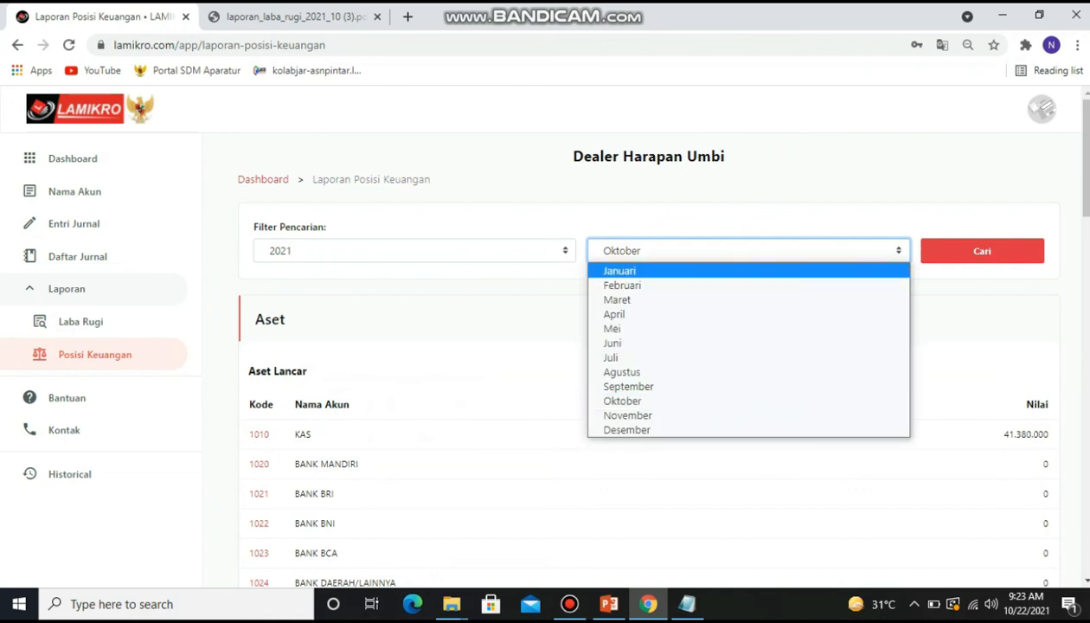
click(748, 401)
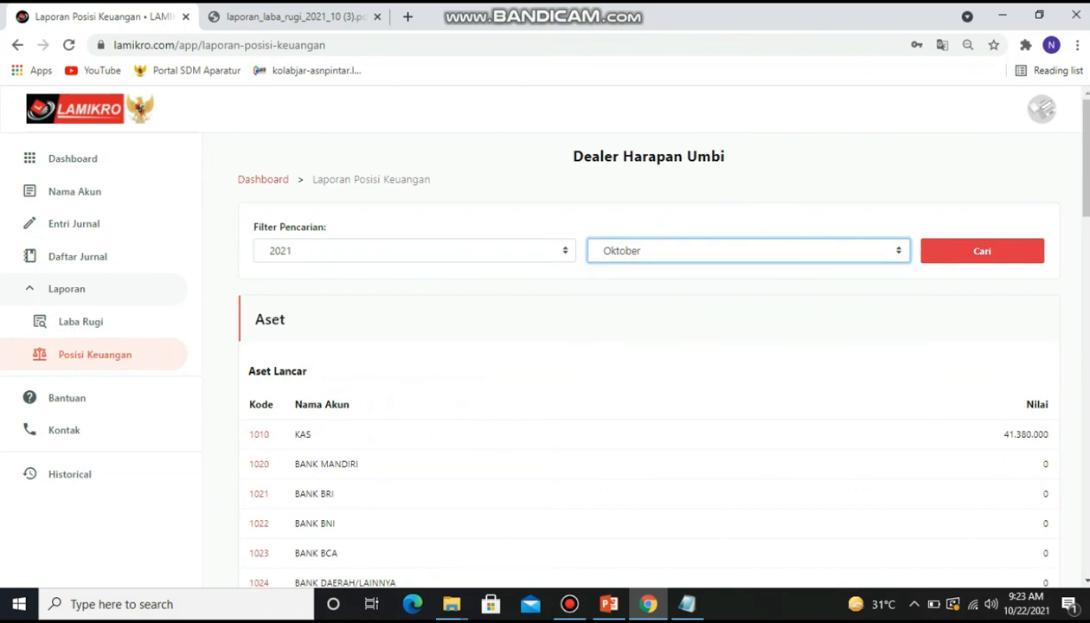
scroll(649, 364, down, 1)
scroll(649, 363, down, 6)
scroll(649, 363, down, 4)
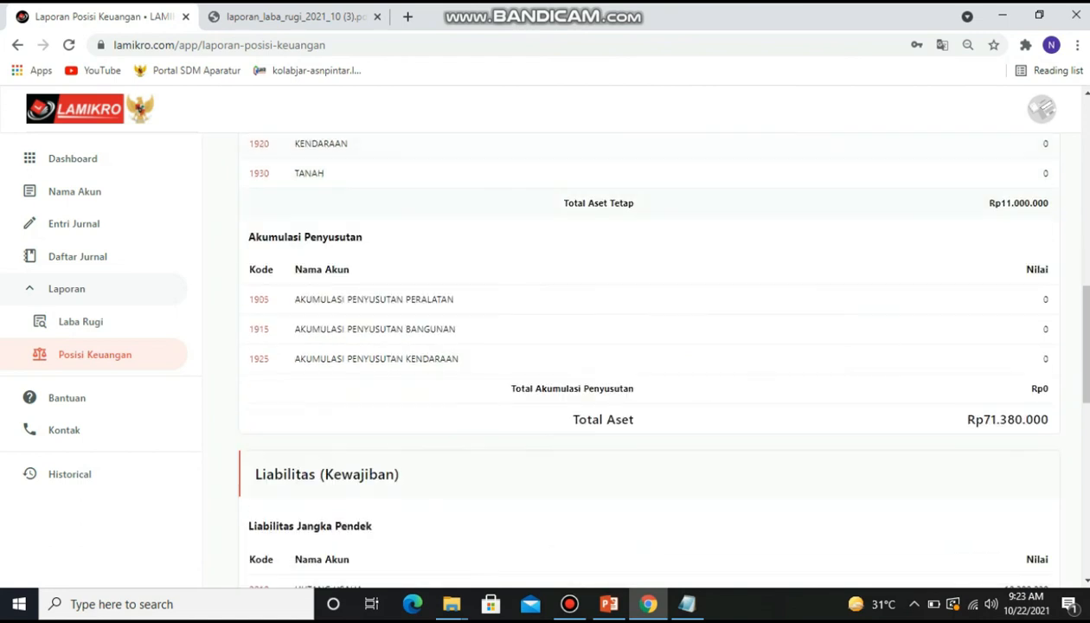
scroll(649, 363, down, 1)
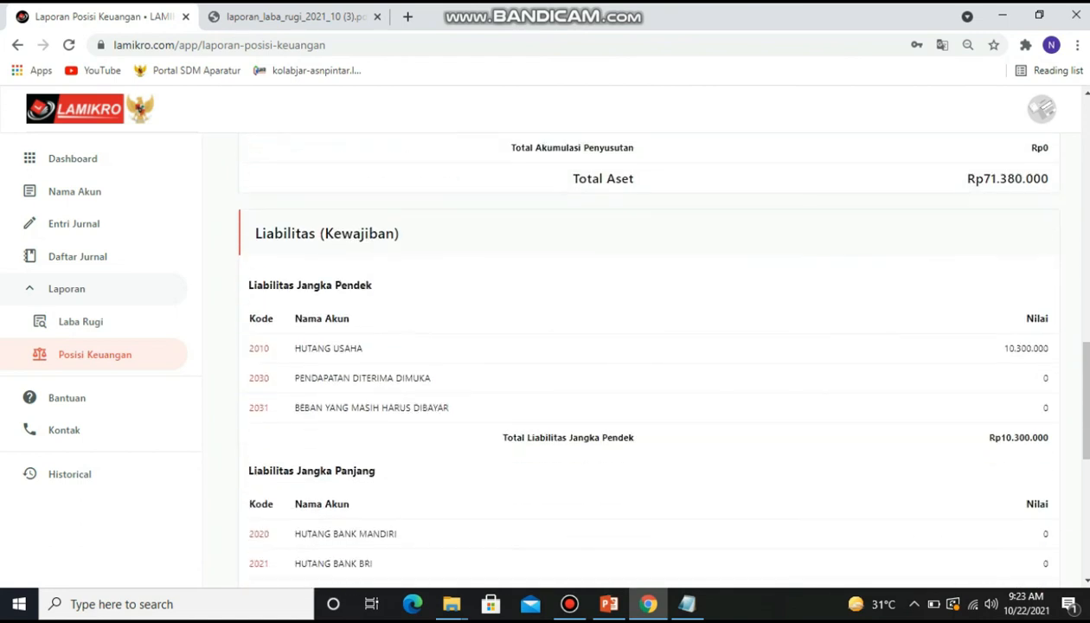
scroll(649, 363, down, 2)
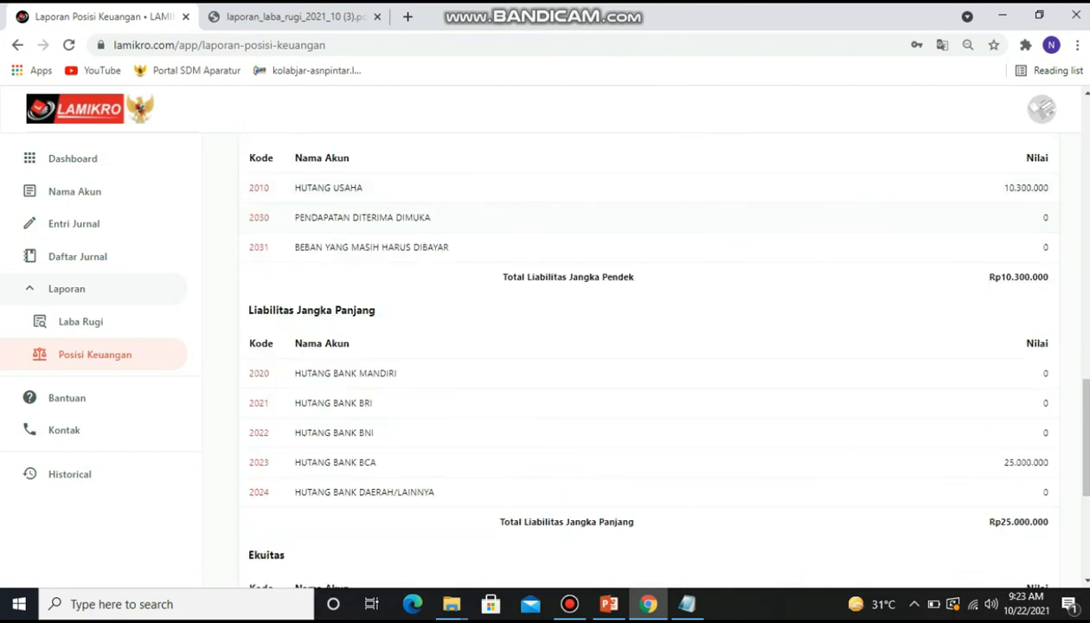
scroll(649, 363, down, 3)
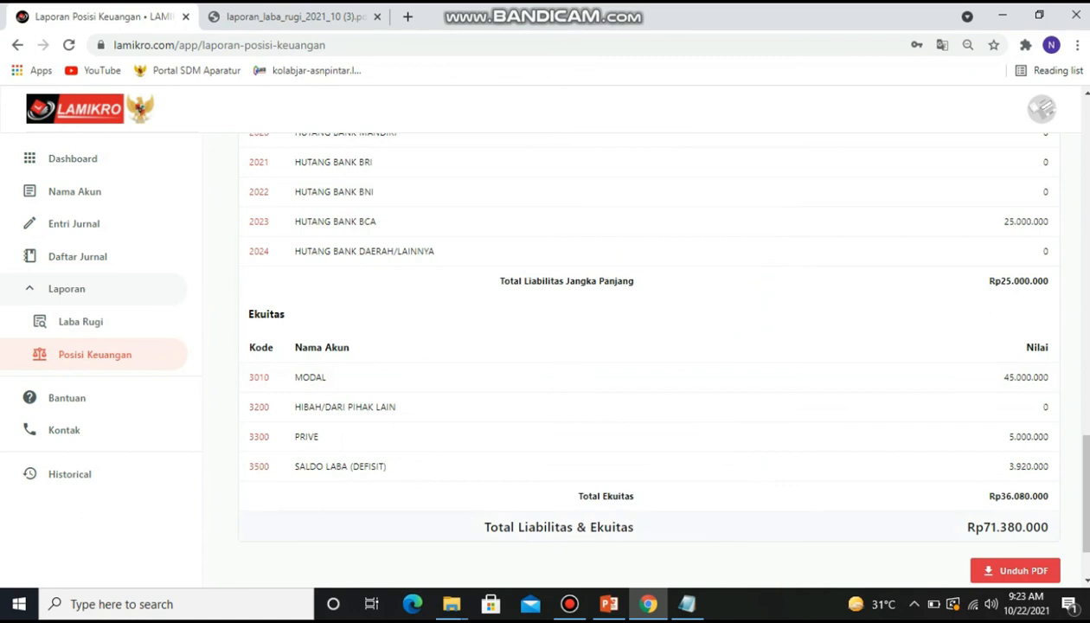
scroll(649, 355, up, 7)
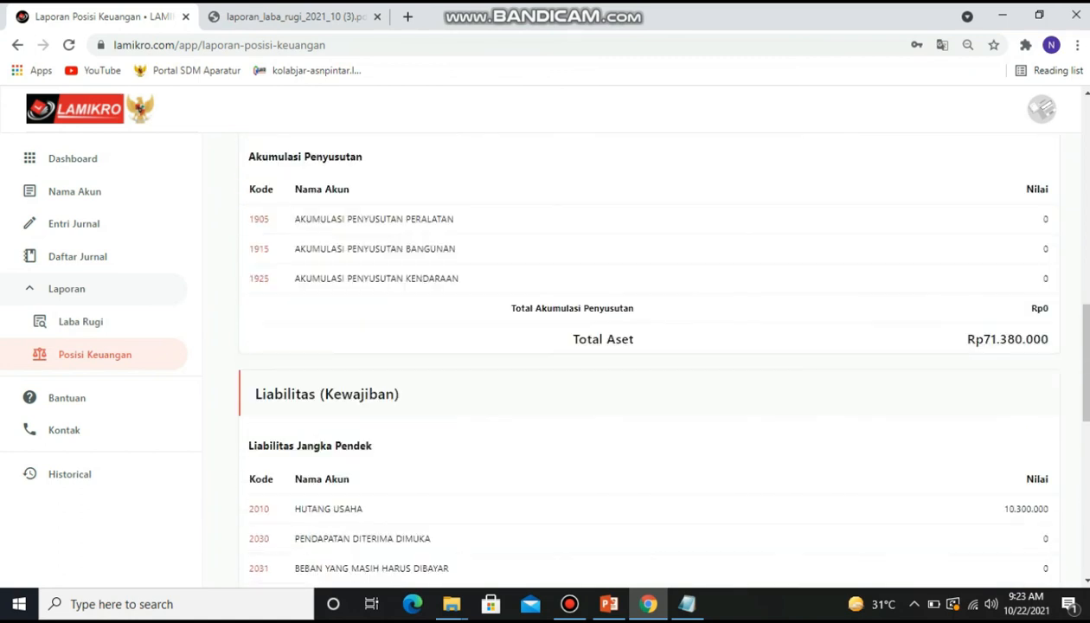
scroll(649, 355, up, 4)
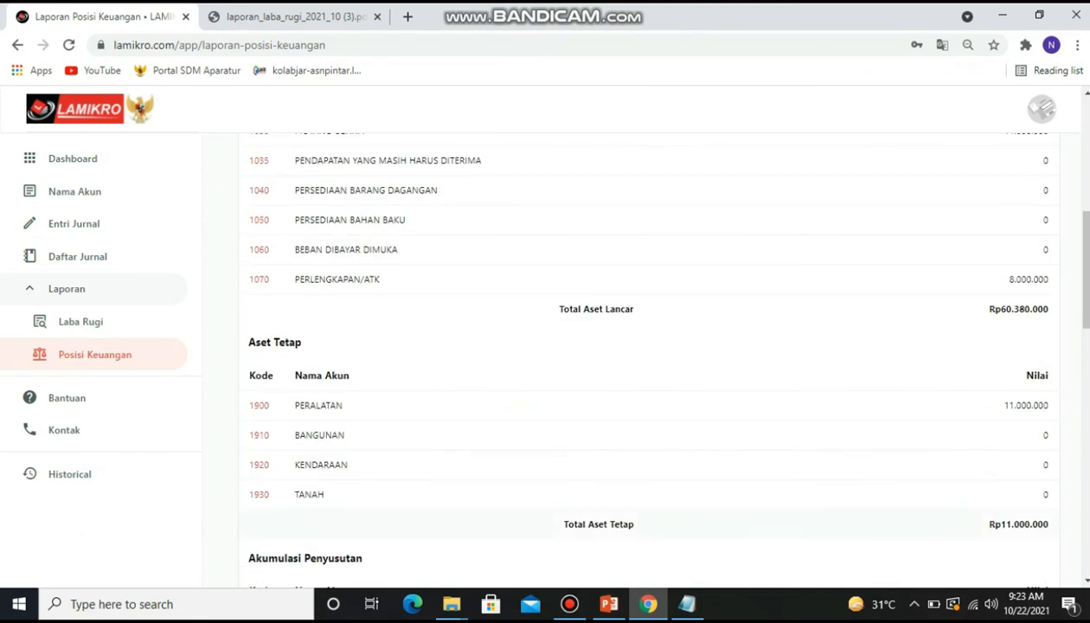
scroll(649, 355, up, 4)
scroll(649, 355, down, 7)
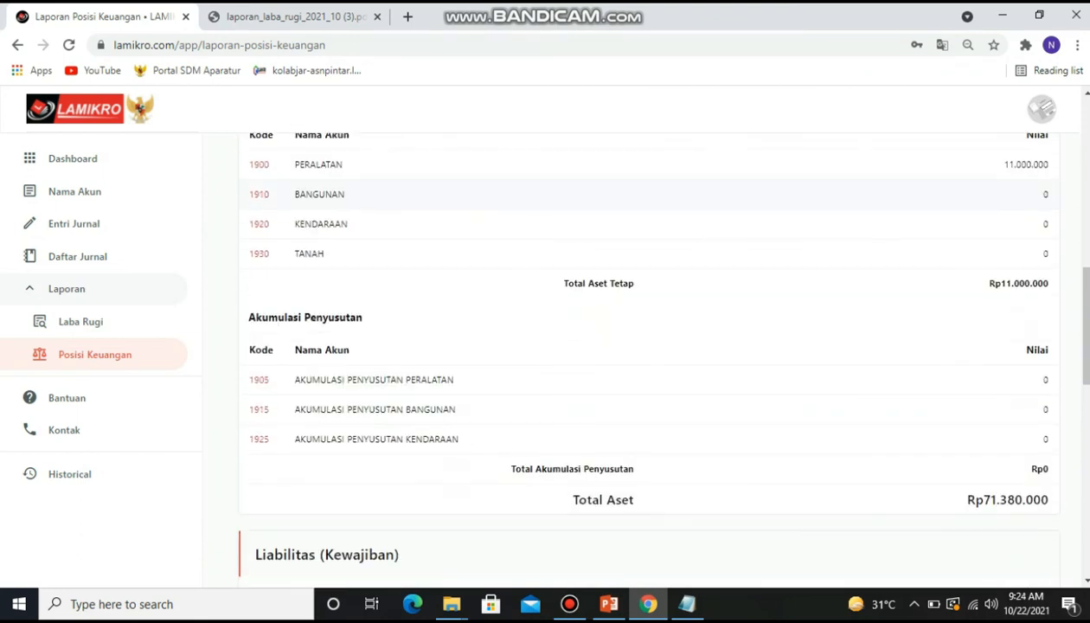
Step: Download the Posisi Keuangan report as a PDF and open the downloaded file
scroll(649, 355, down, 10)
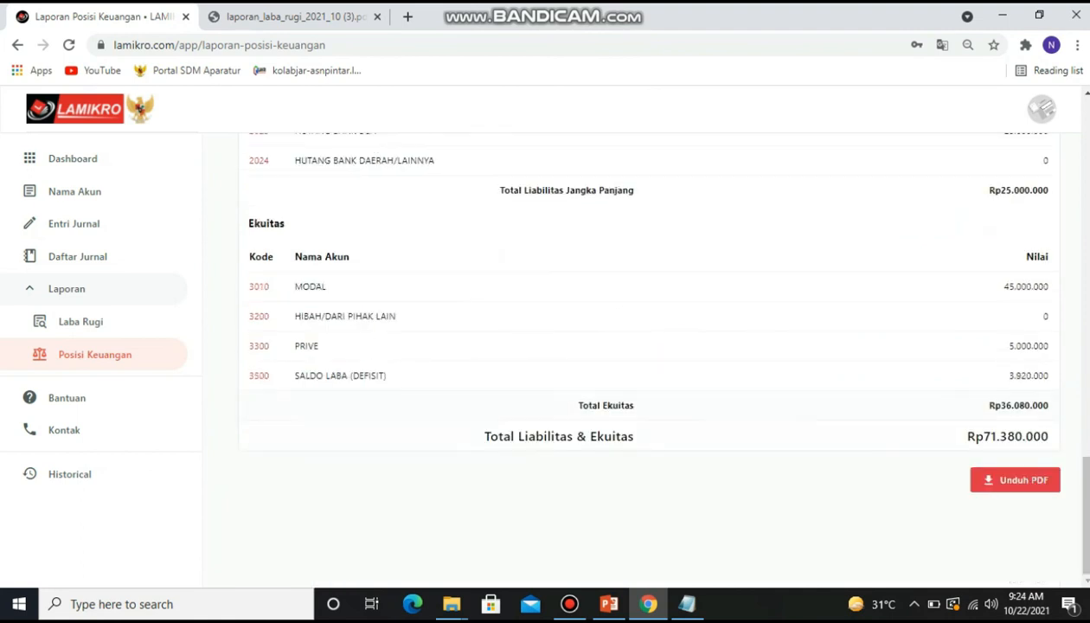
click(1015, 479)
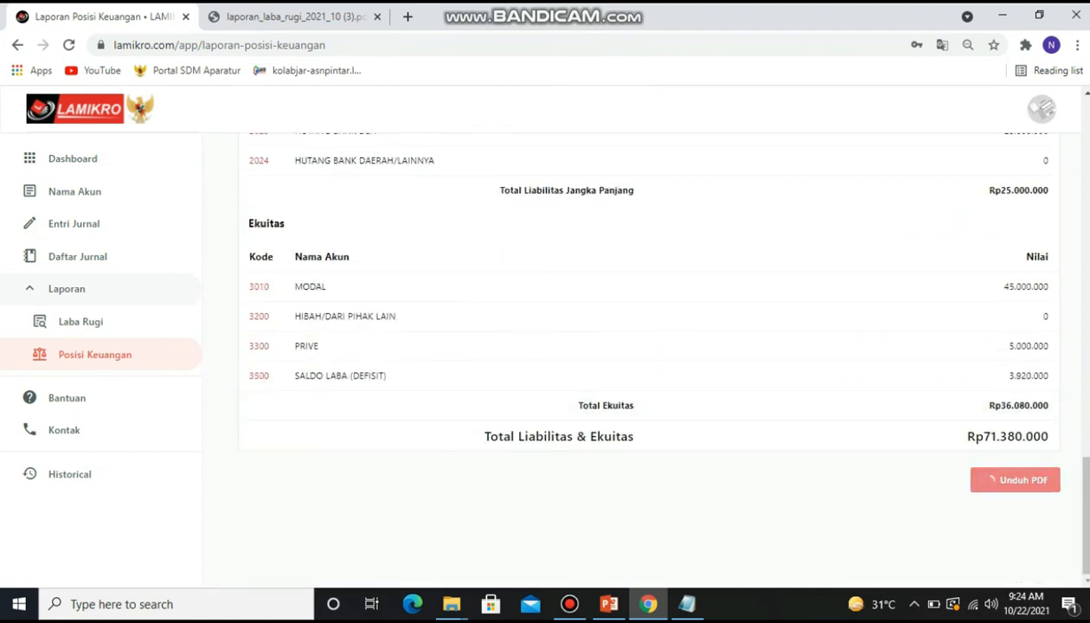
click(105, 566)
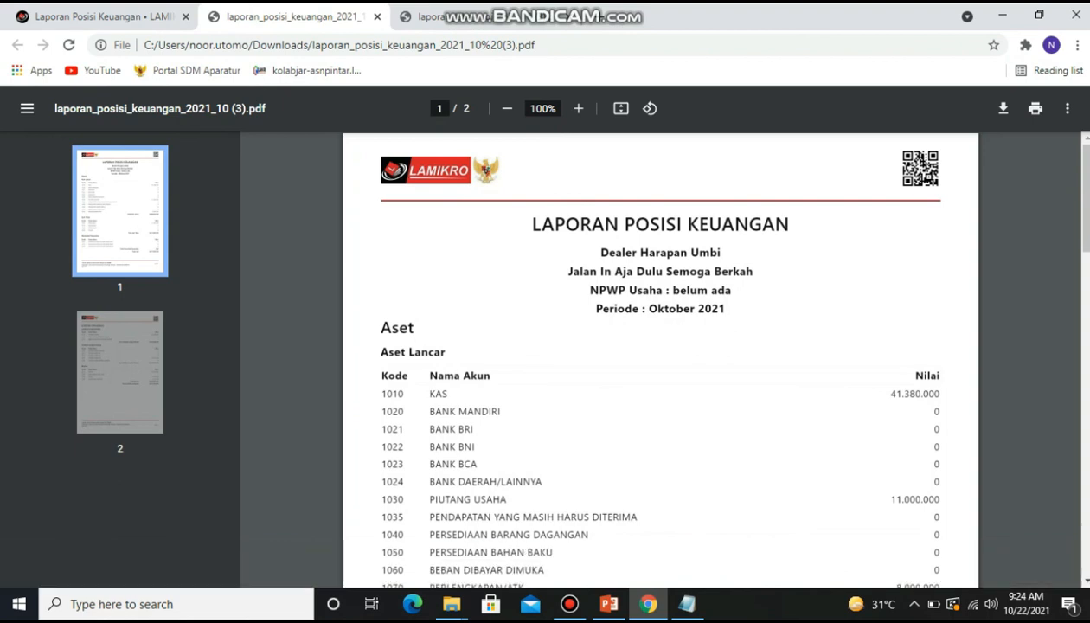
Step: Review both pages of the Posisi Keuangan PDF, covering the business details, assets, liabilities and equity
scroll(661, 360, down, 2)
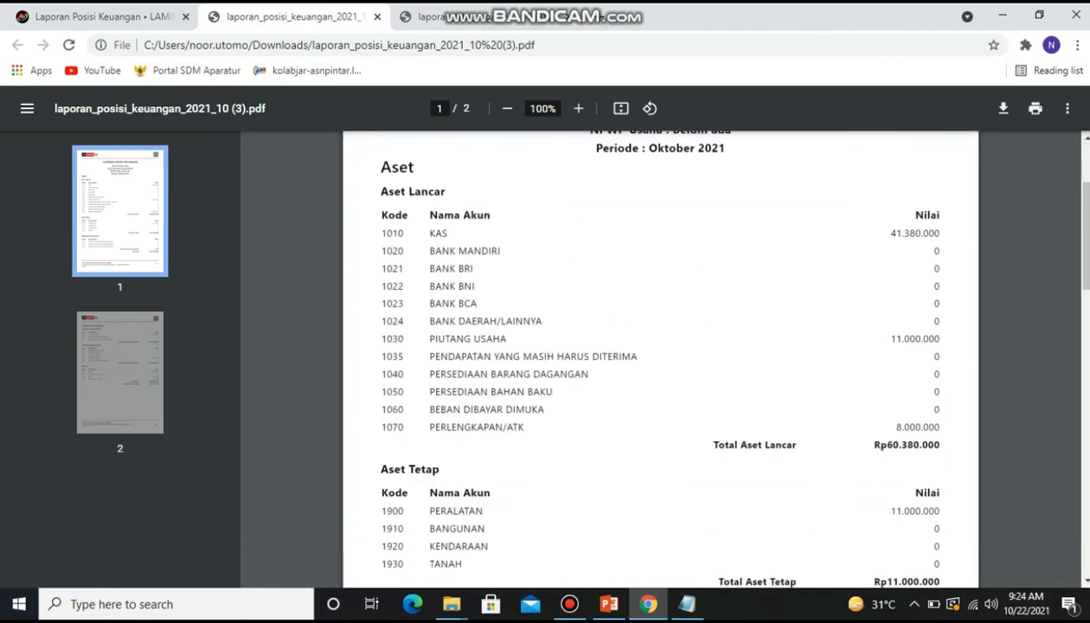
scroll(661, 359, down, 2)
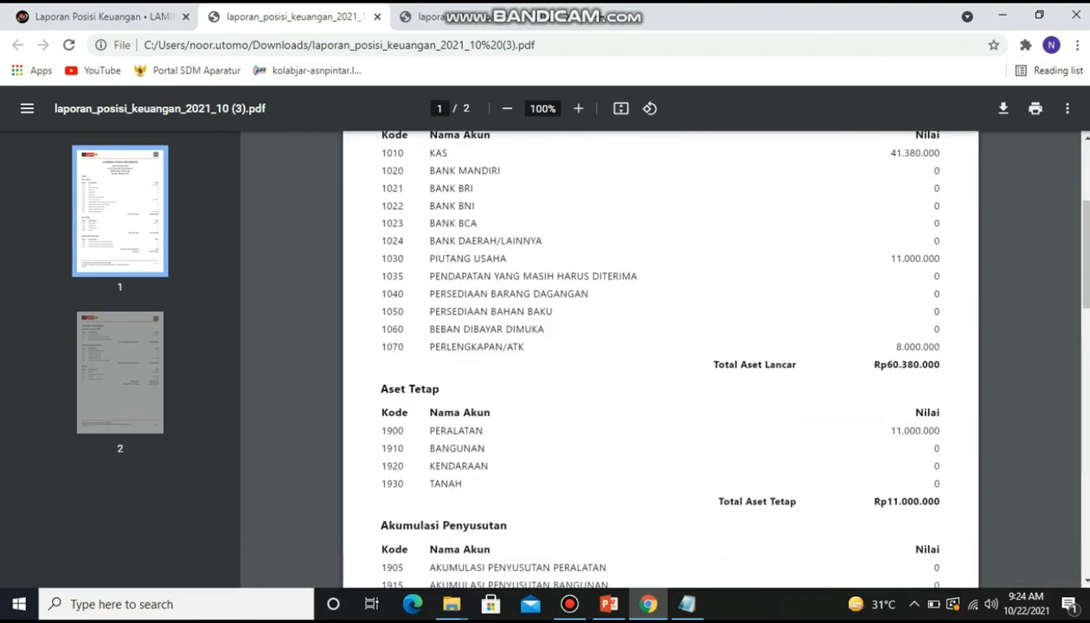
scroll(661, 359, down, 1)
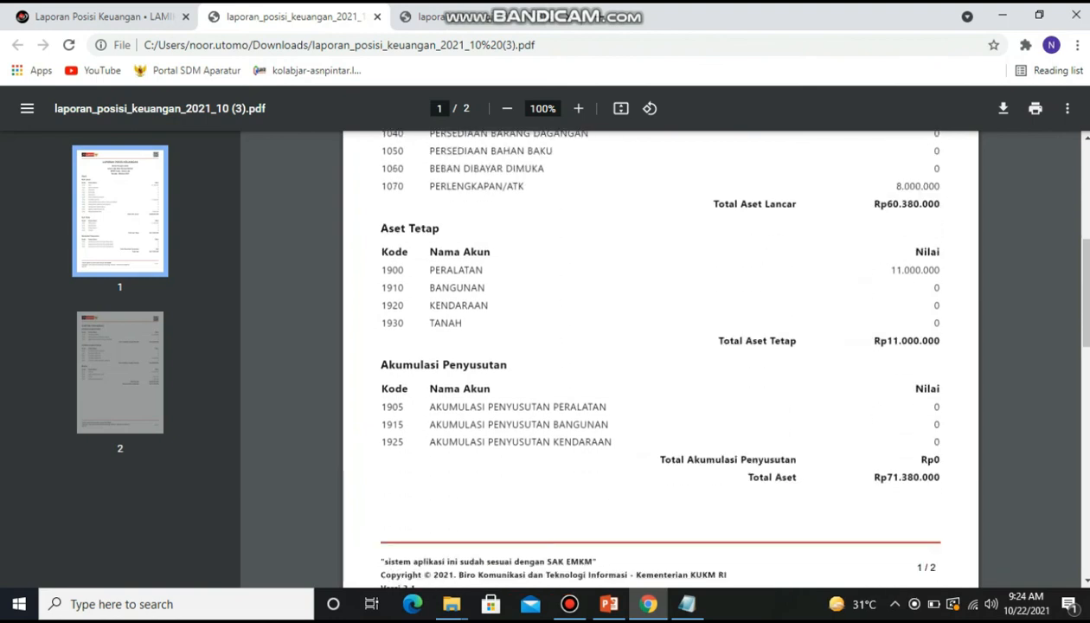
scroll(660, 359, down, 2)
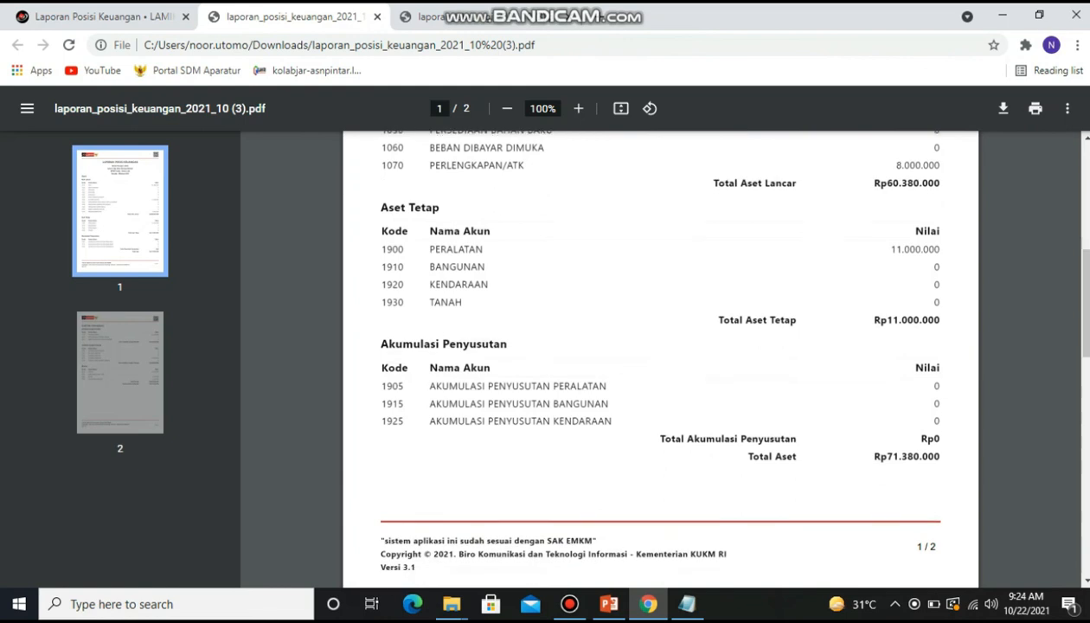
scroll(660, 359, down, 2)
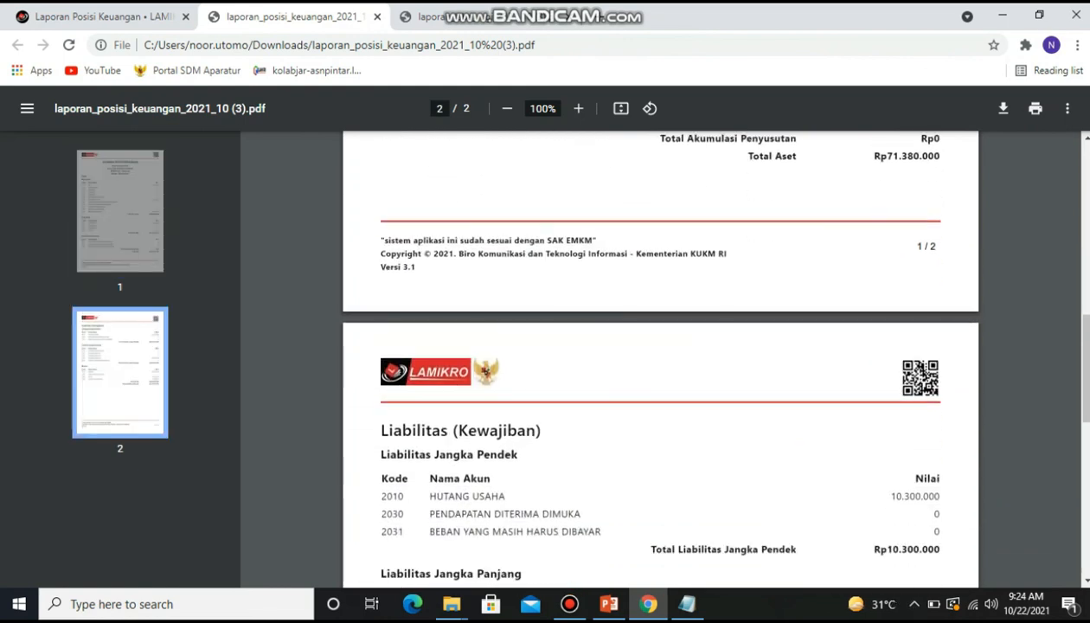
scroll(661, 360, down, 1)
scroll(660, 359, down, 2)
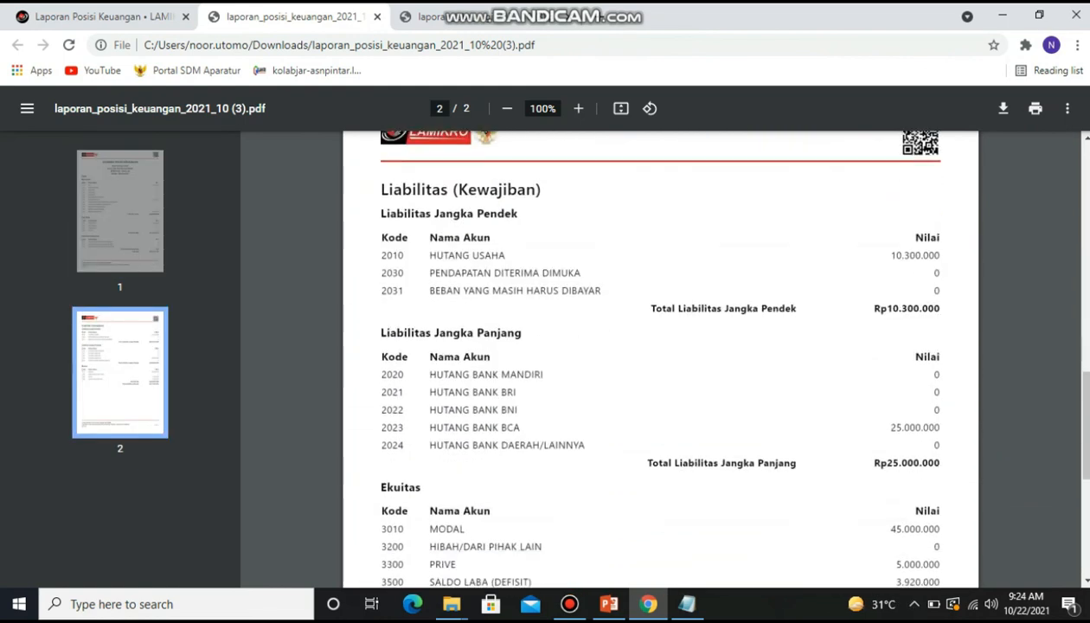
scroll(660, 360, down, 2)
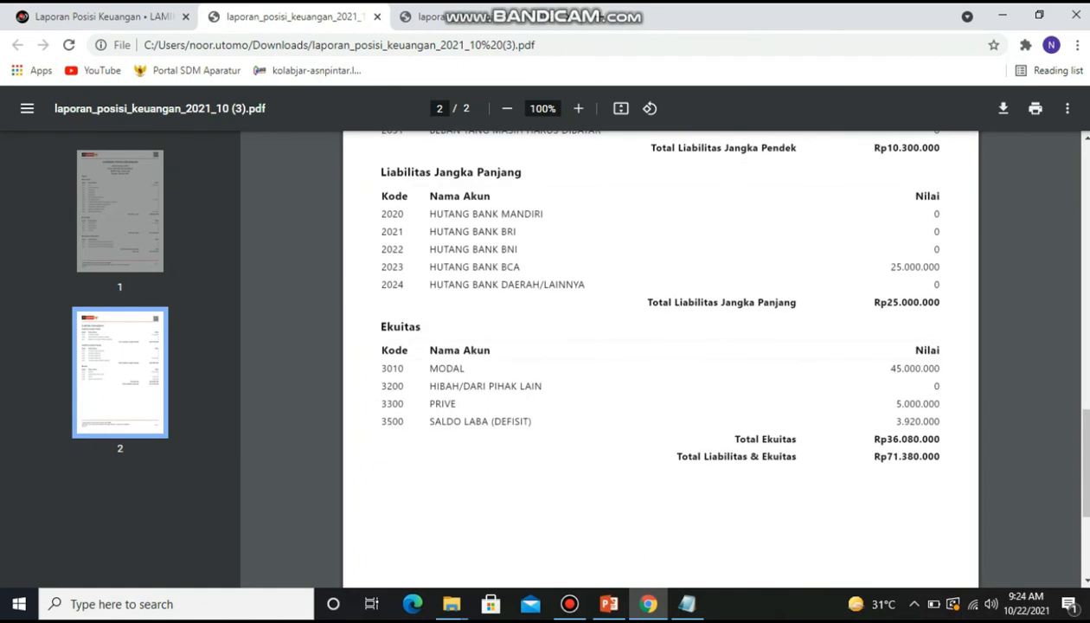
scroll(660, 360, down, 2)
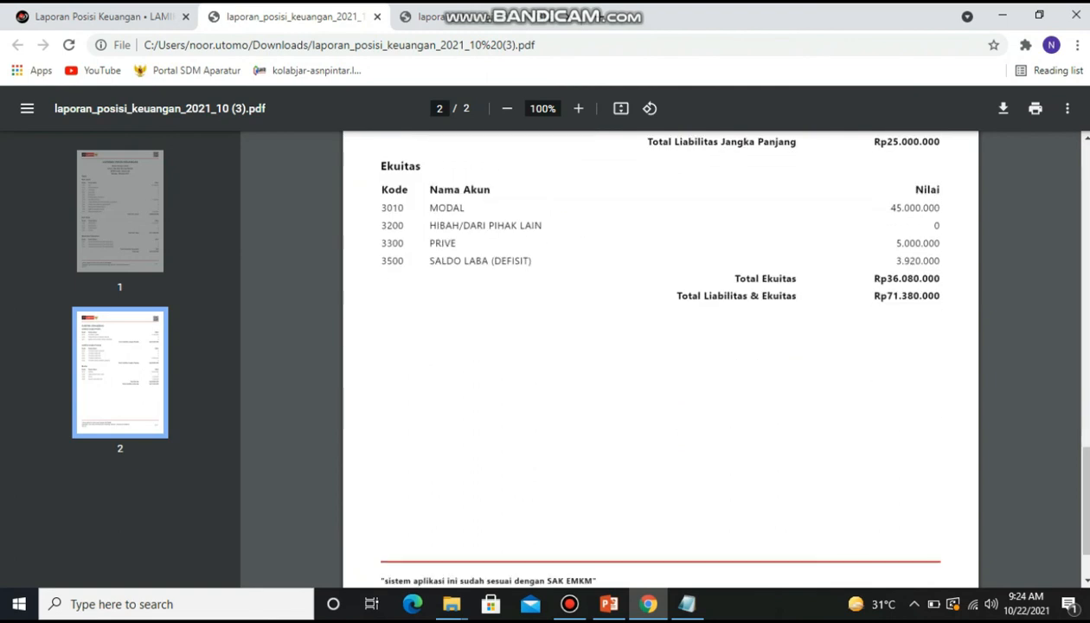
scroll(661, 359, down, 1)
scroll(660, 359, up, 15)
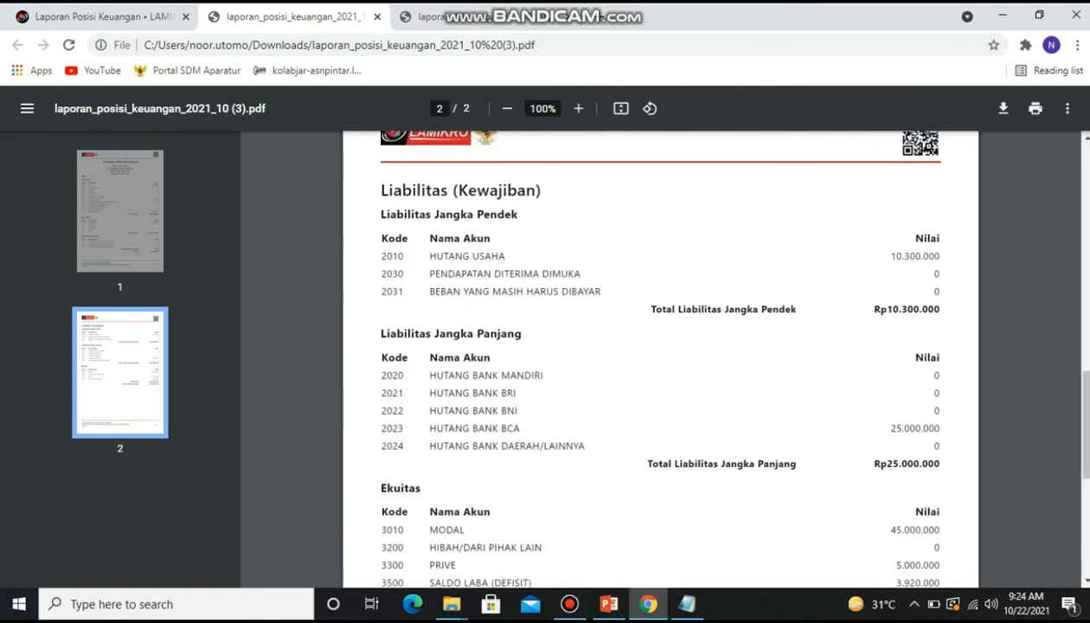
scroll(660, 359, up, 1)
scroll(660, 360, down, 1)
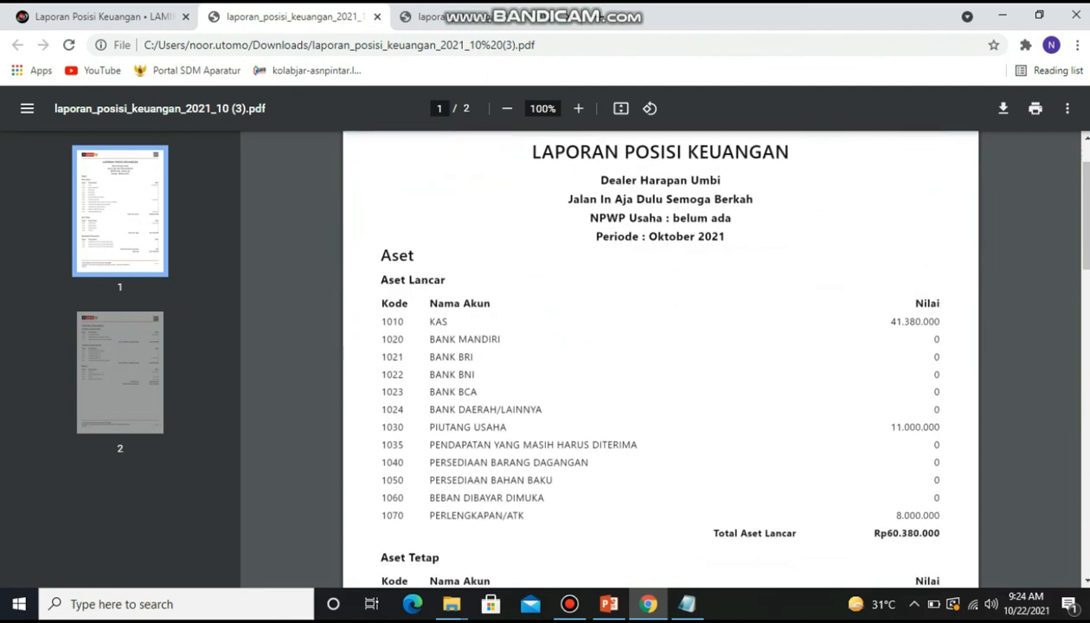
scroll(661, 359, up, 1)
scroll(660, 359, down, 1)
scroll(660, 360, up, 1)
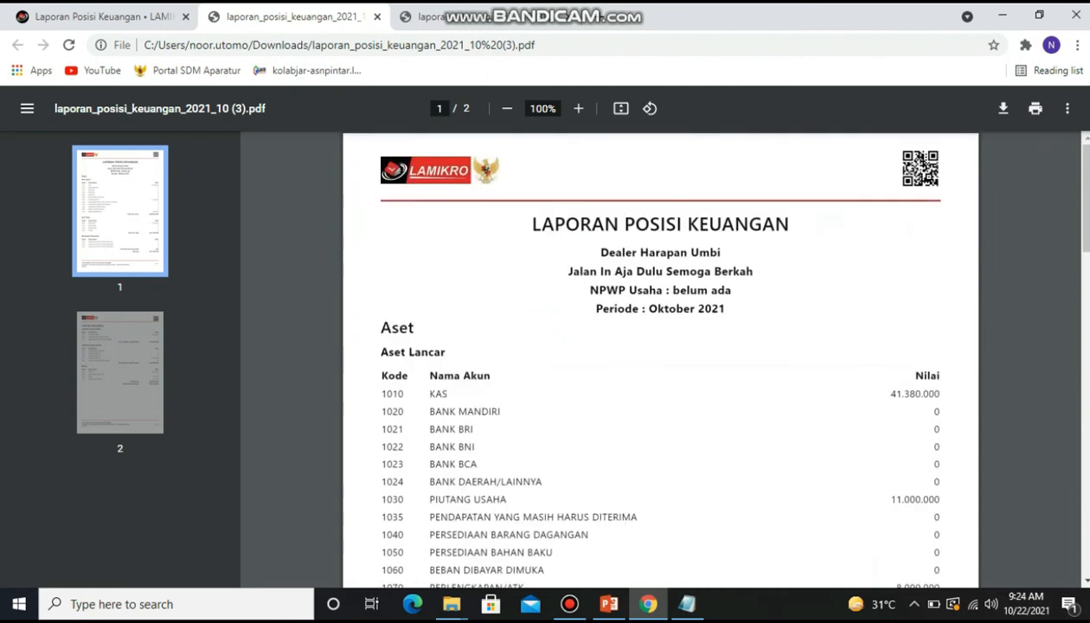
Step: Return to the LAMIKRO Posisi Keuangan page and log out of the account
click(104, 17)
scroll(649, 359, up, 7)
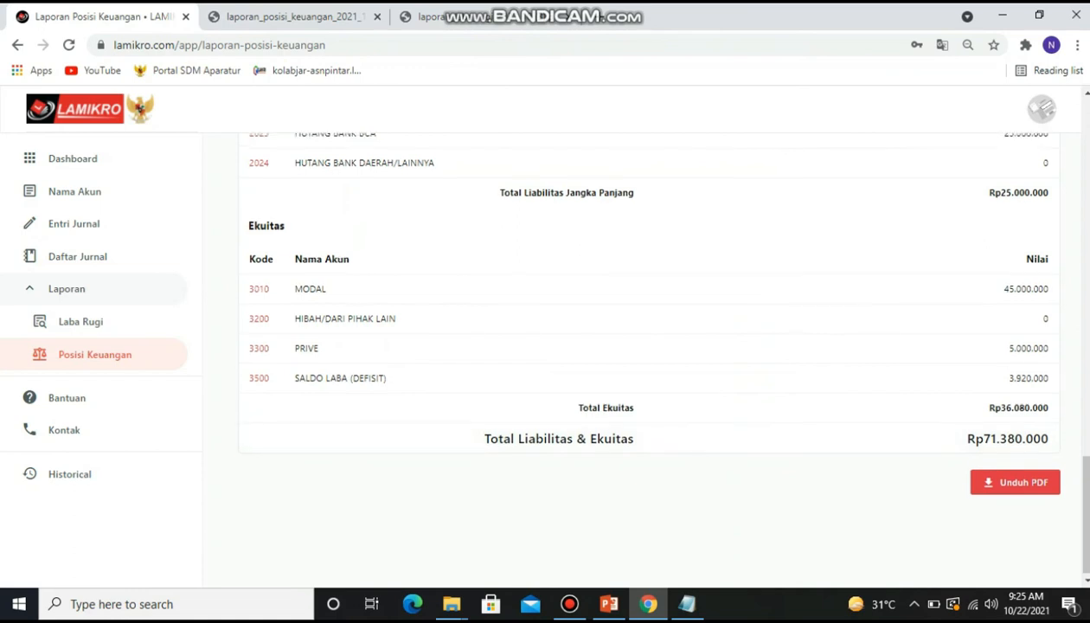
scroll(649, 359, up, 10)
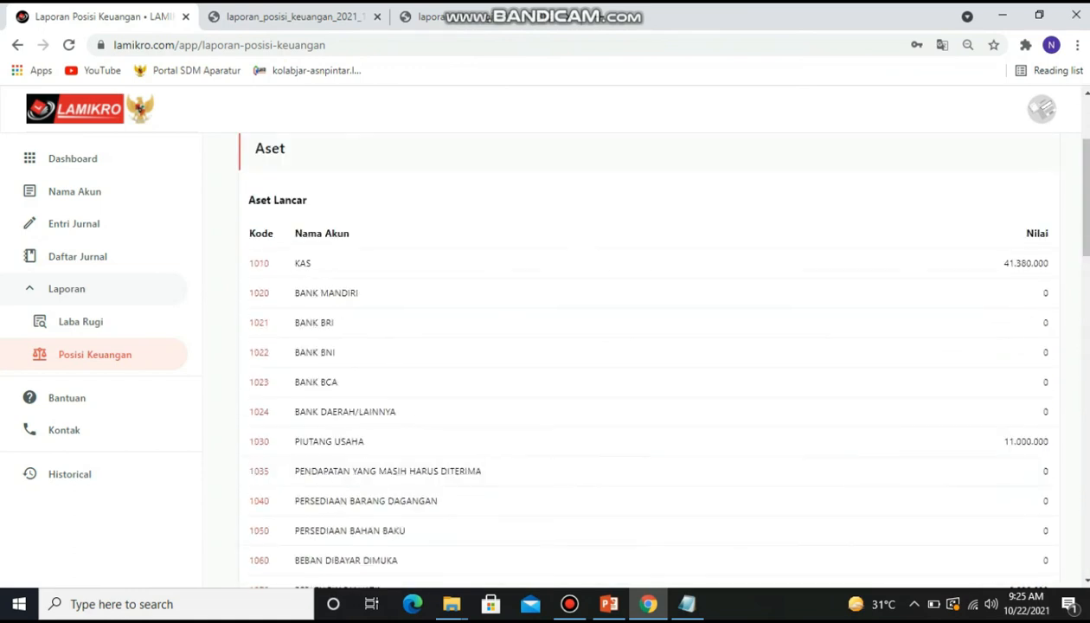
scroll(649, 359, up, 2)
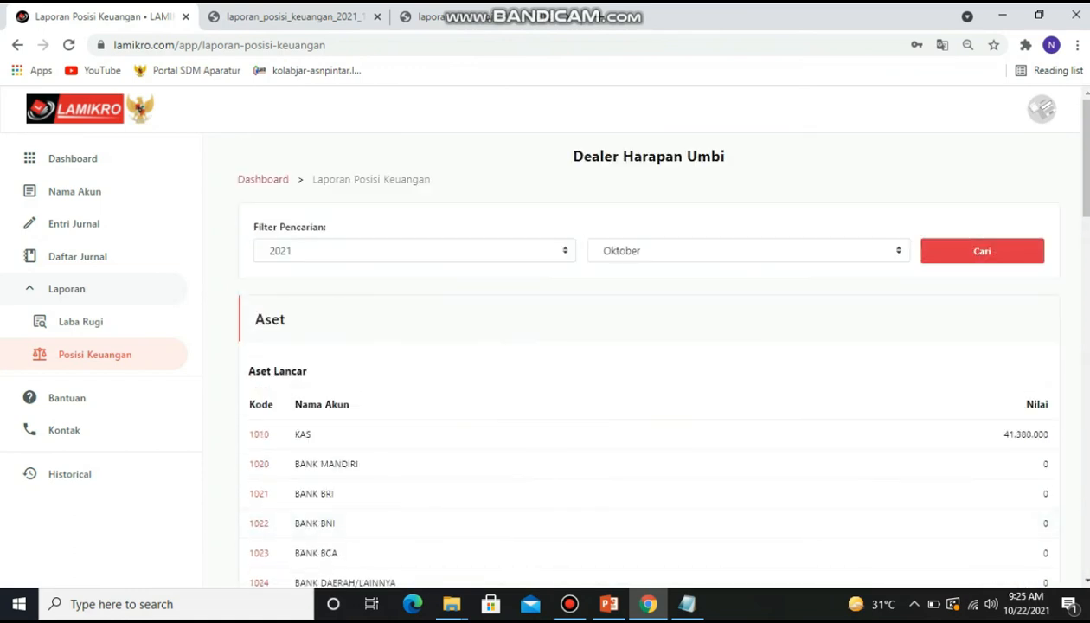
click(1042, 108)
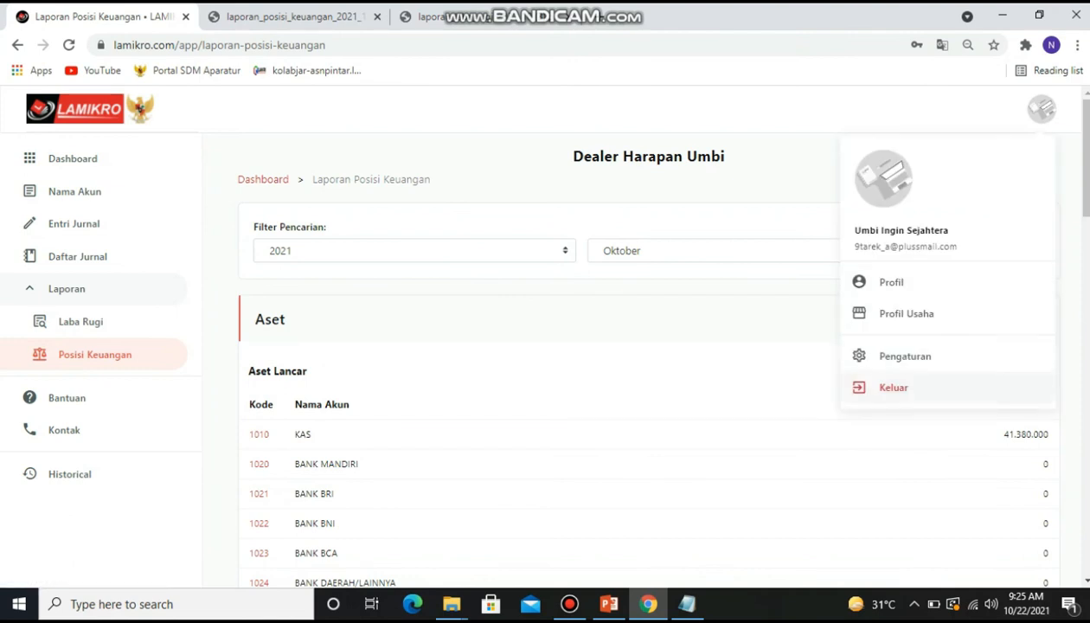
click(893, 388)
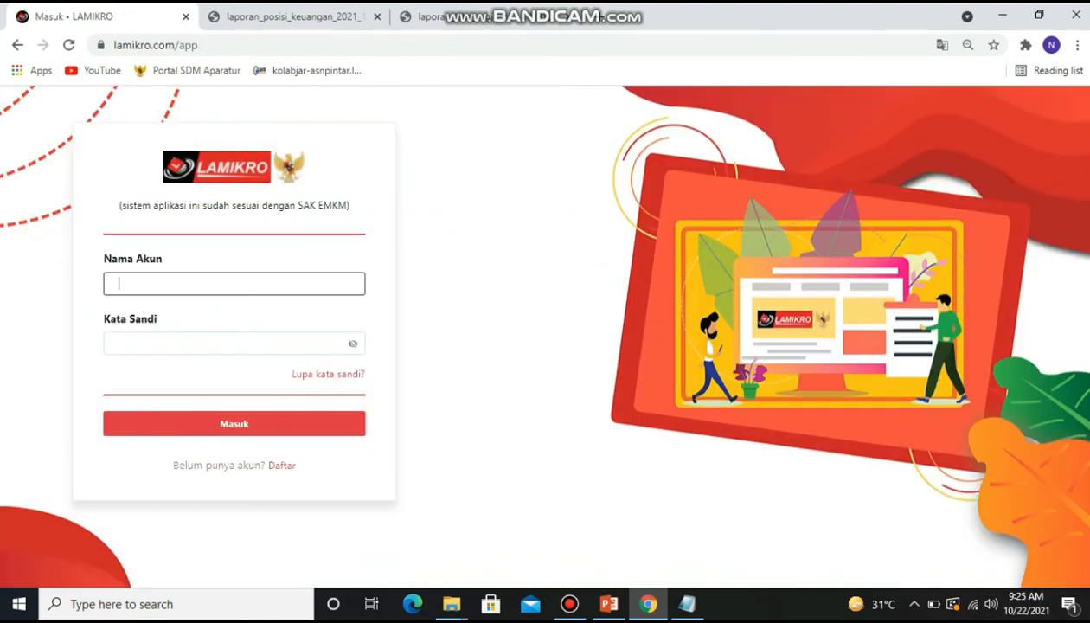